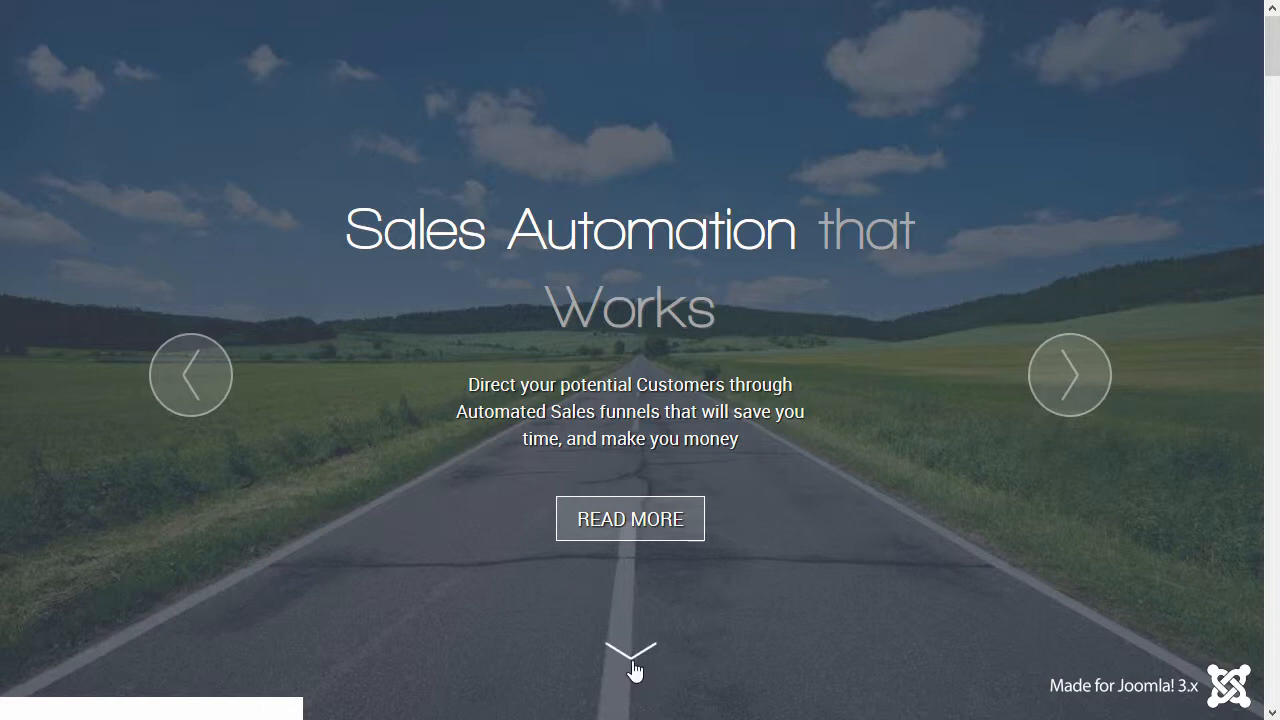
# Step: Scroll the homepage and open the Support > Documentation page
pyautogui.click(631, 658)
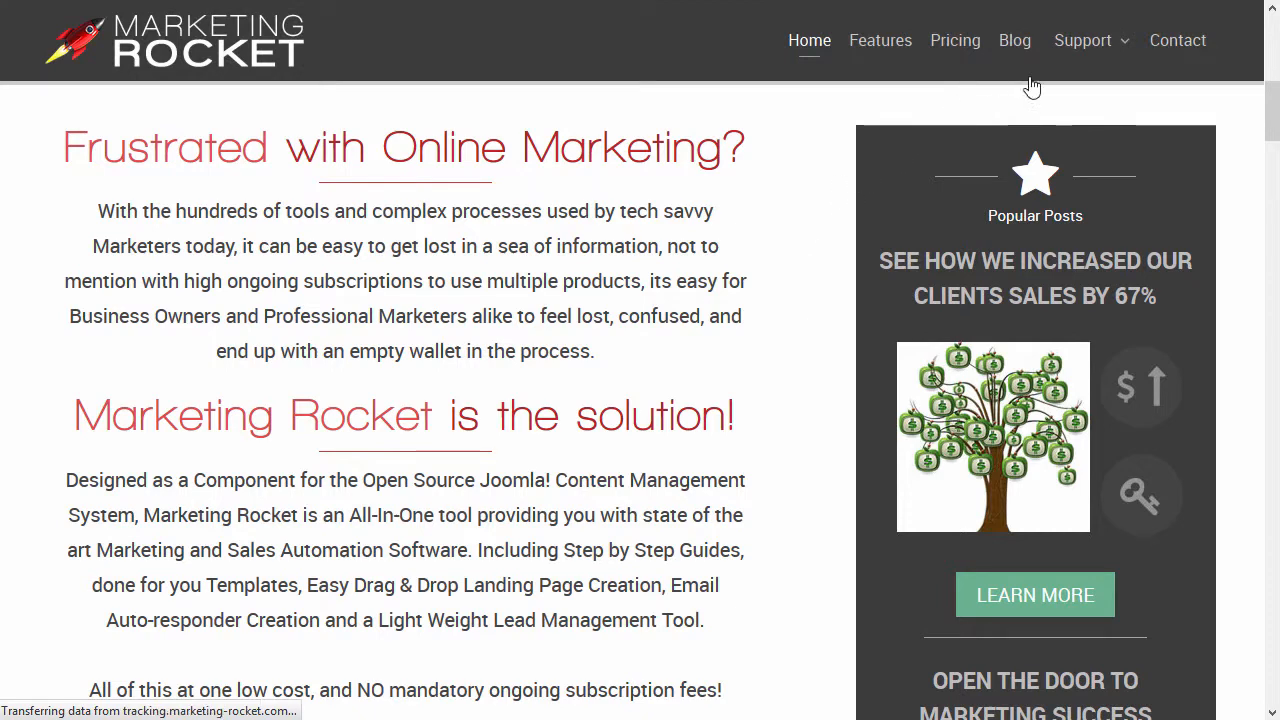
pyautogui.moveTo(1094, 52)
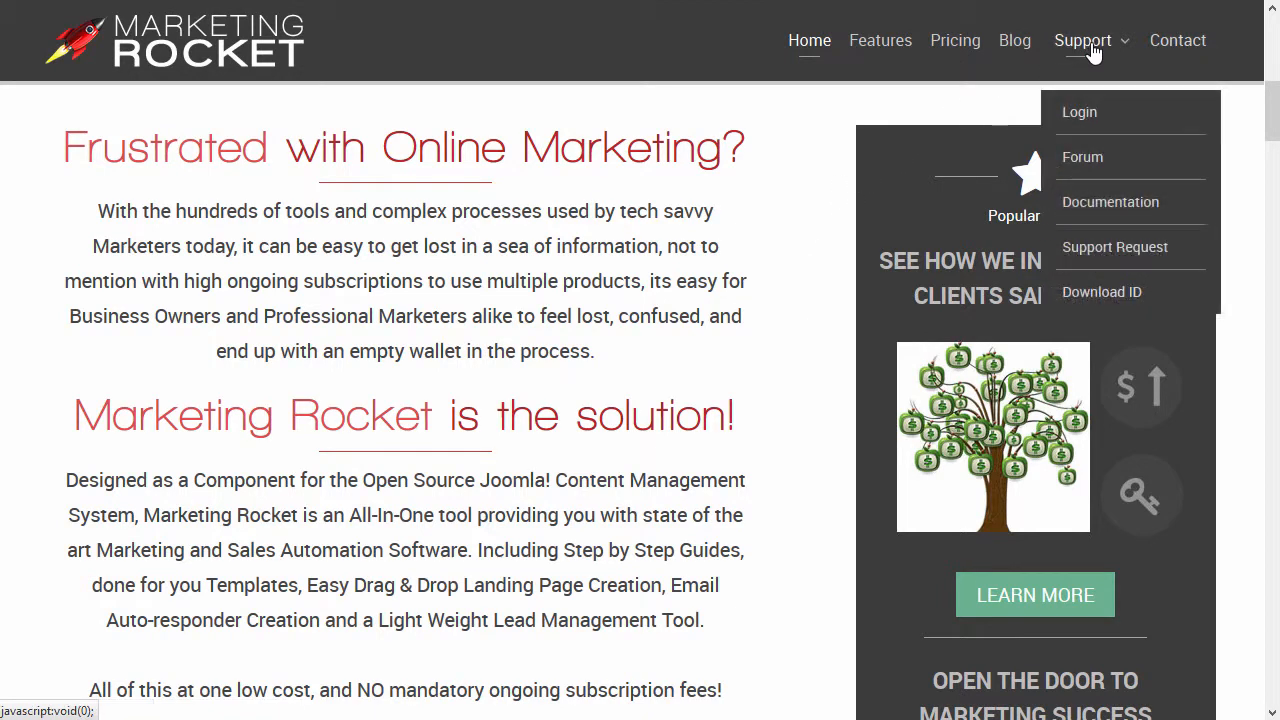
pyautogui.click(1093, 209)
# Step: Open Support > Support Request and bring up the support ticket login prompt
pyautogui.scroll(-4, 1088, 212)
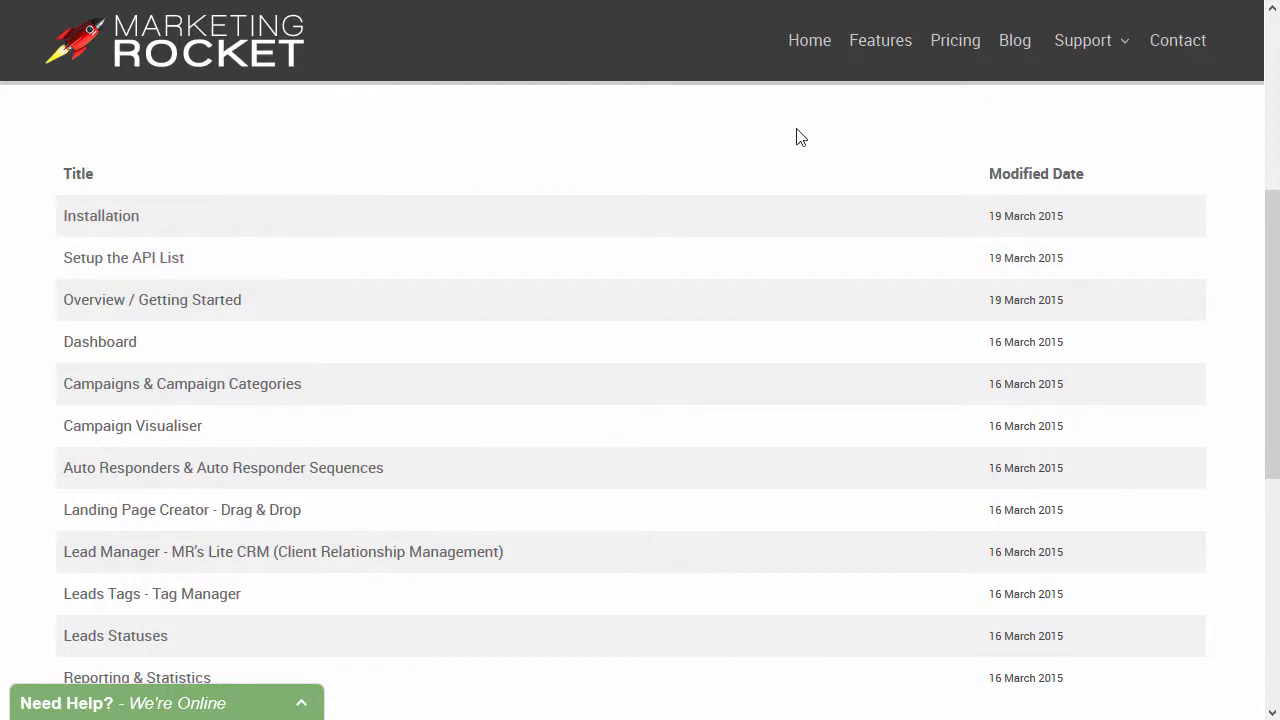
pyautogui.moveTo(1060, 57)
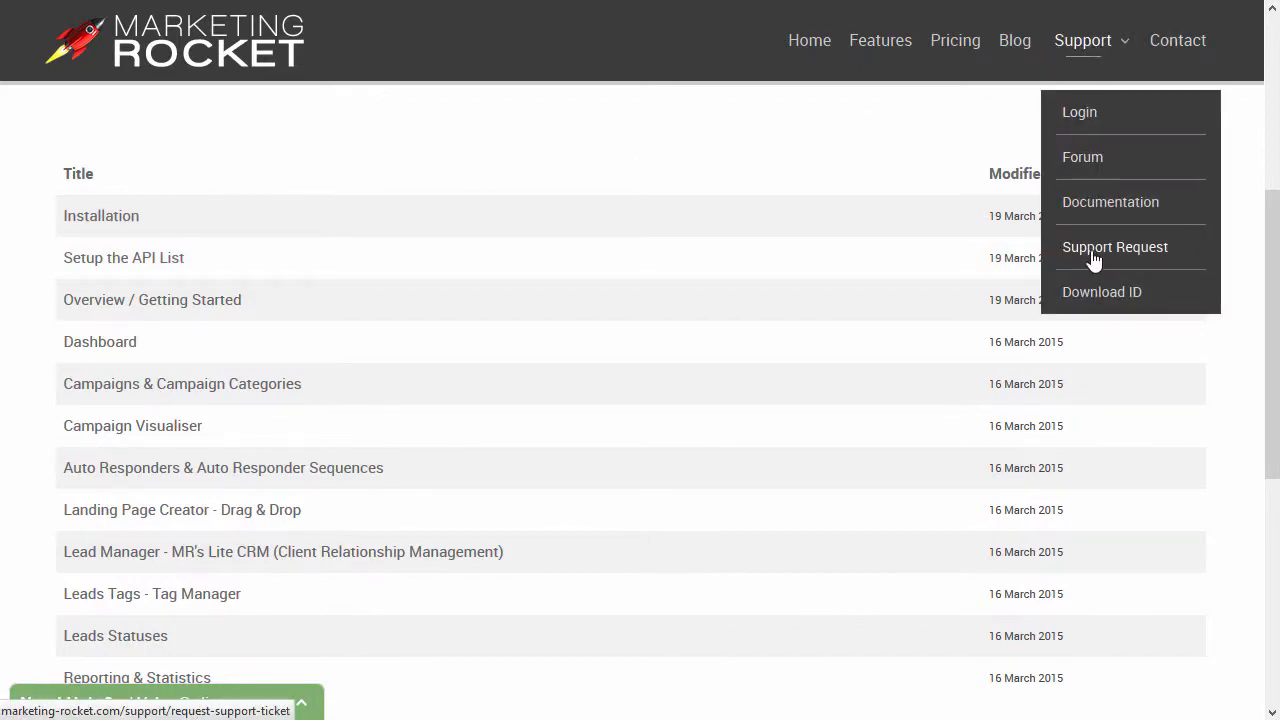
pyautogui.click(1086, 255)
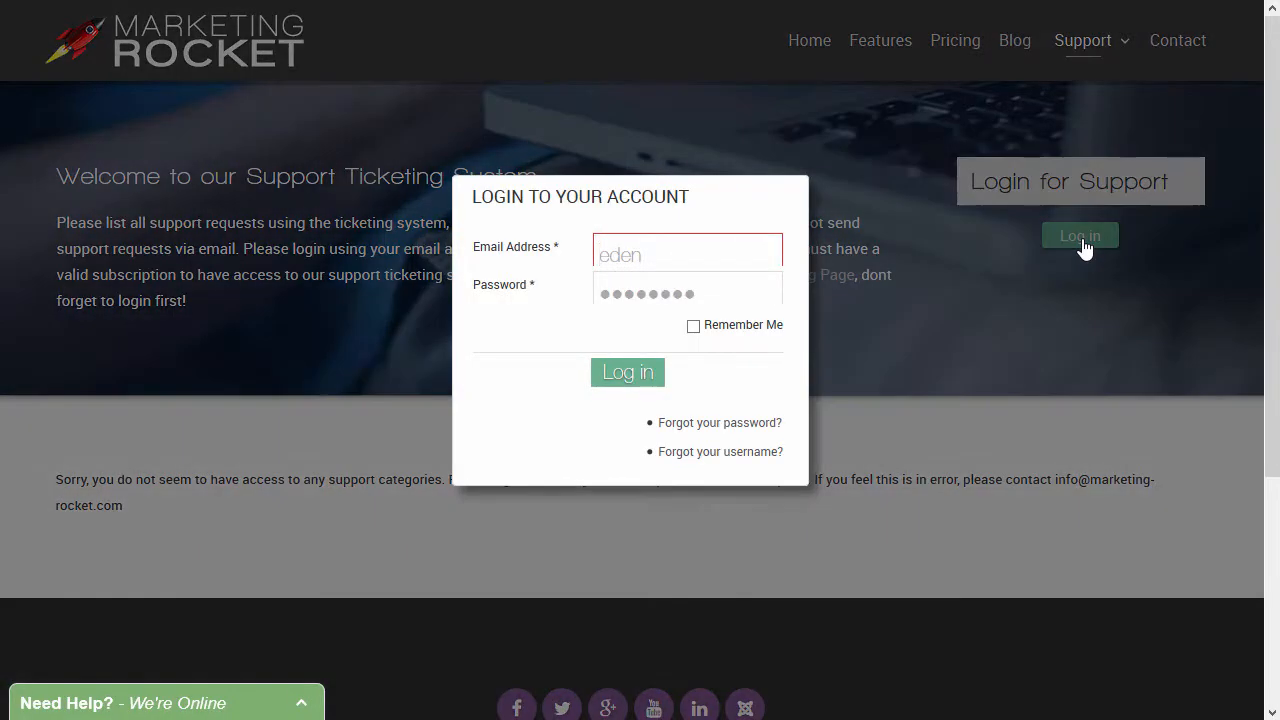
pyautogui.click(628, 372)
# Step: Scroll through the responder's Body editor to review the simple HTML email template
pyautogui.scroll(-1, 1034, 431)
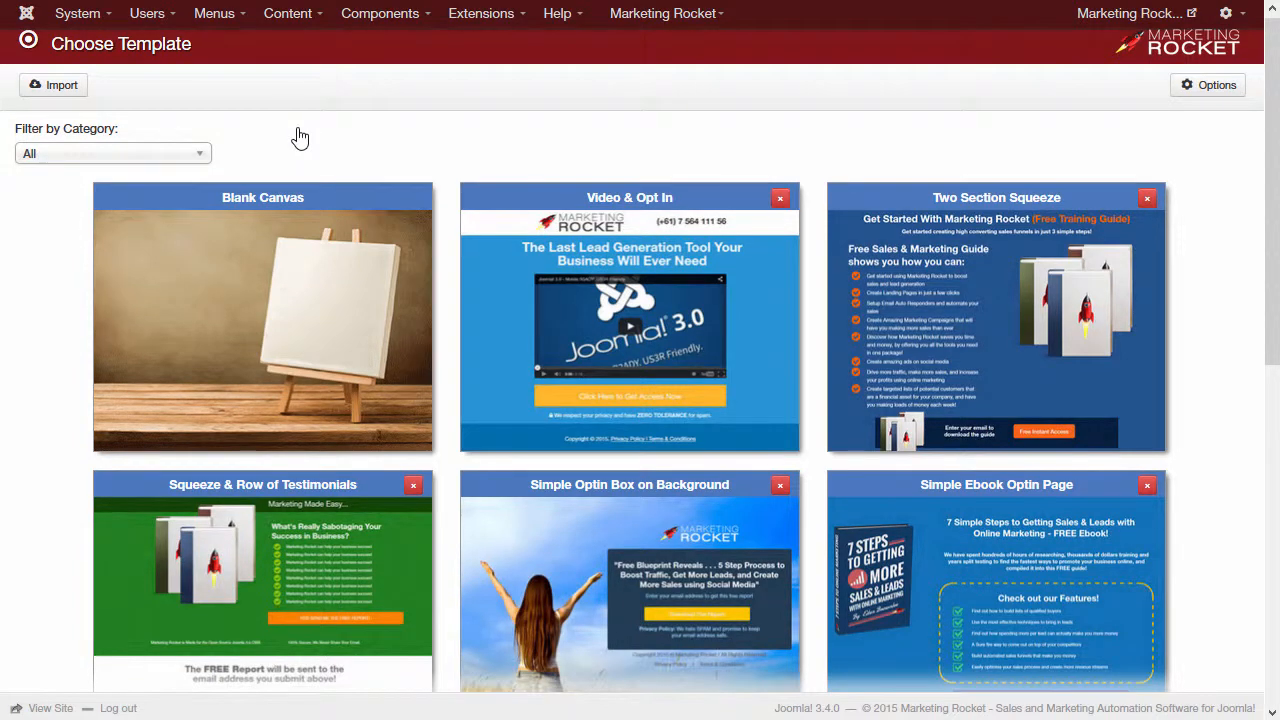
pyautogui.scroll(-7, 297, 134)
pyautogui.scroll(8, 297, 127)
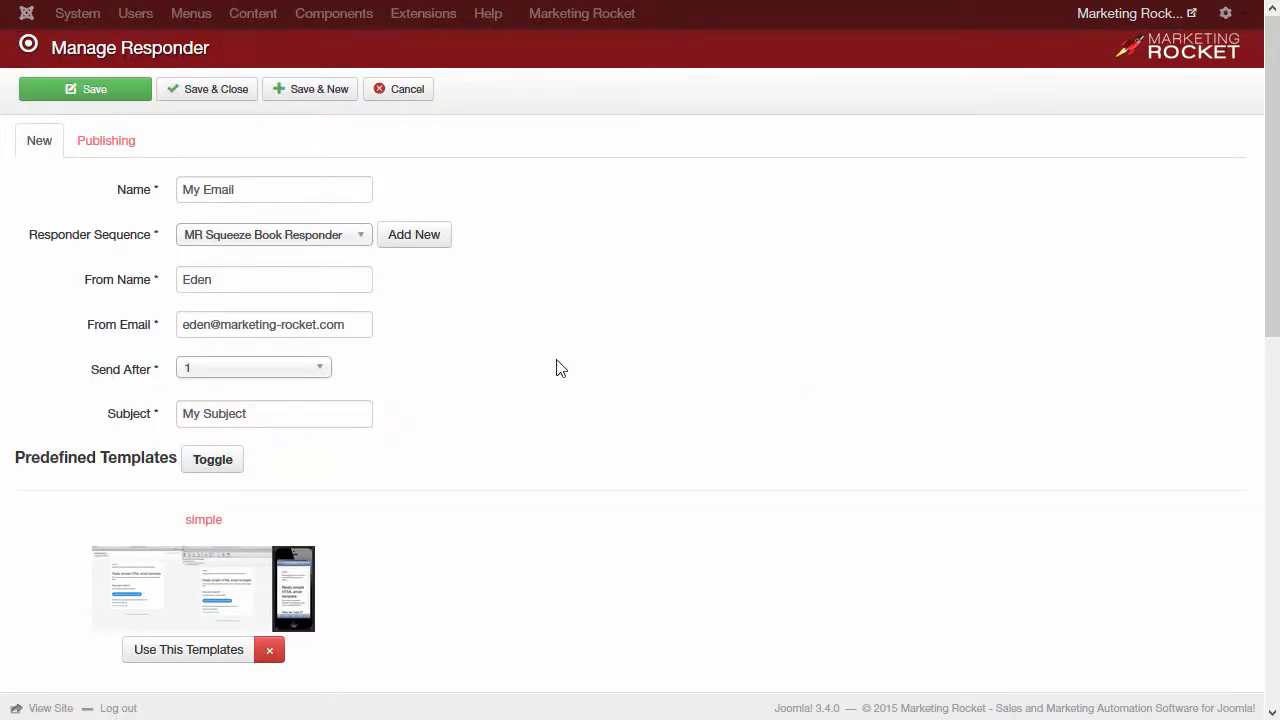
pyautogui.scroll(-6, 557, 367)
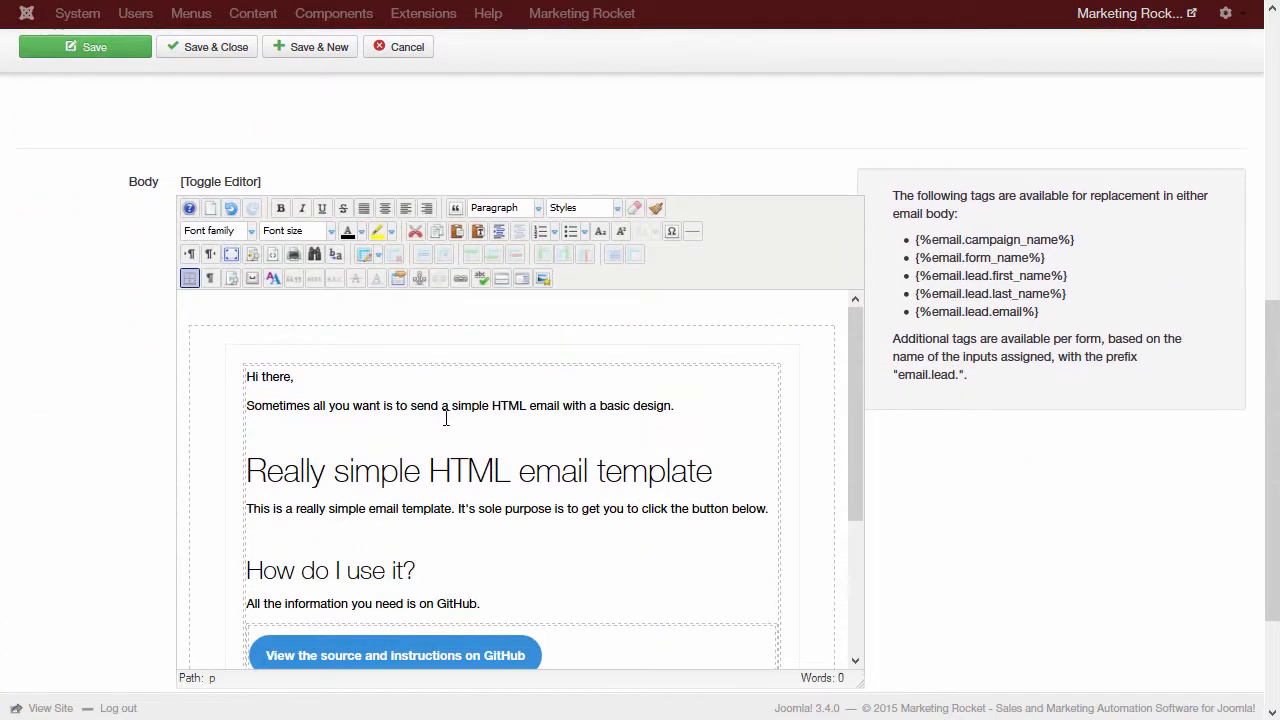
pyautogui.scroll(-3, 446, 418)
pyautogui.scroll(-2, 646, 491)
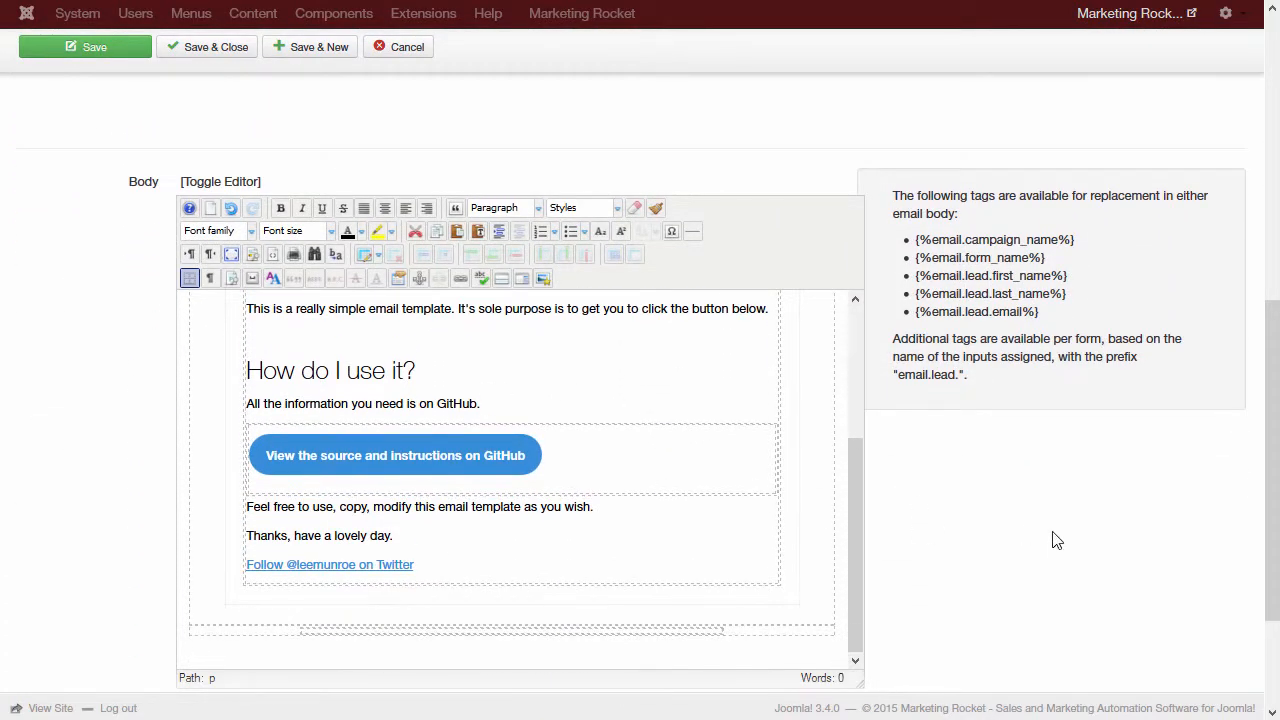
pyautogui.scroll(-3, 1052, 540)
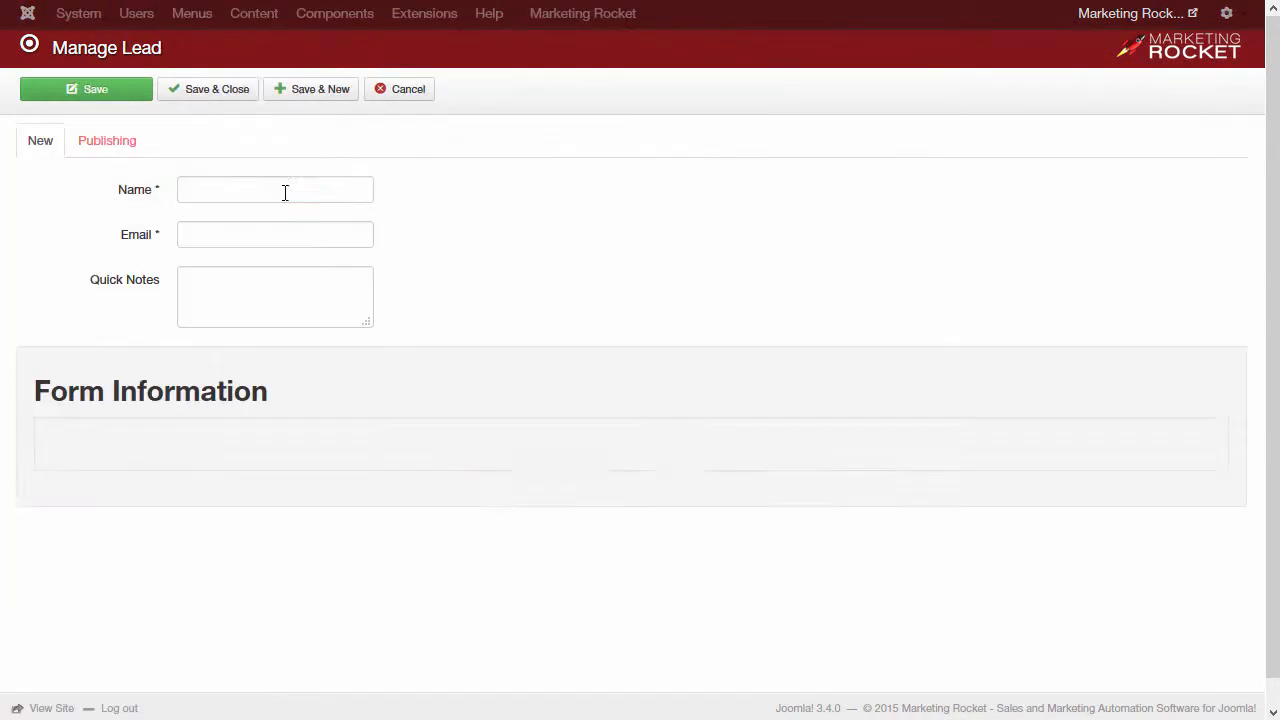
# Step: Leave the Mandrill page for the MailChimp homepage
pyautogui.click(305, 193)
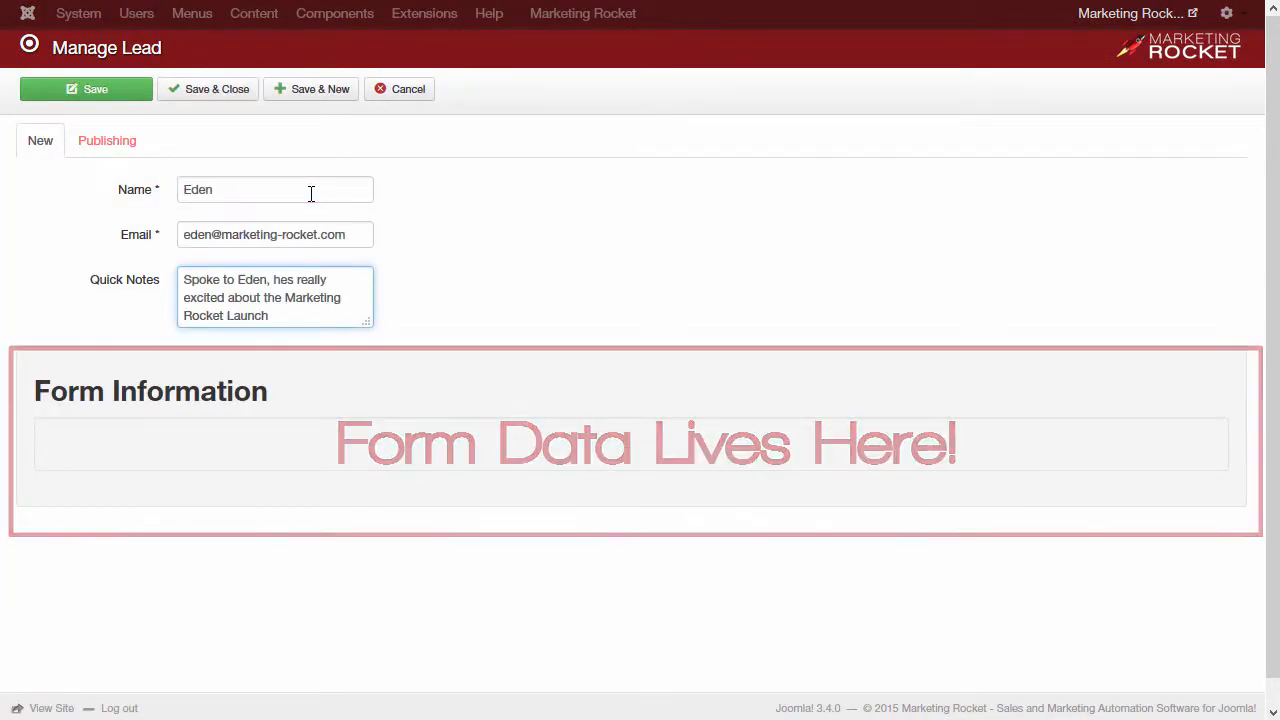
# Step: Append '!' to the lead's Quick Notes, save and close, check subscriptions, then return to Dashboard
pyautogui.write('!')
pyautogui.click(196, 94)
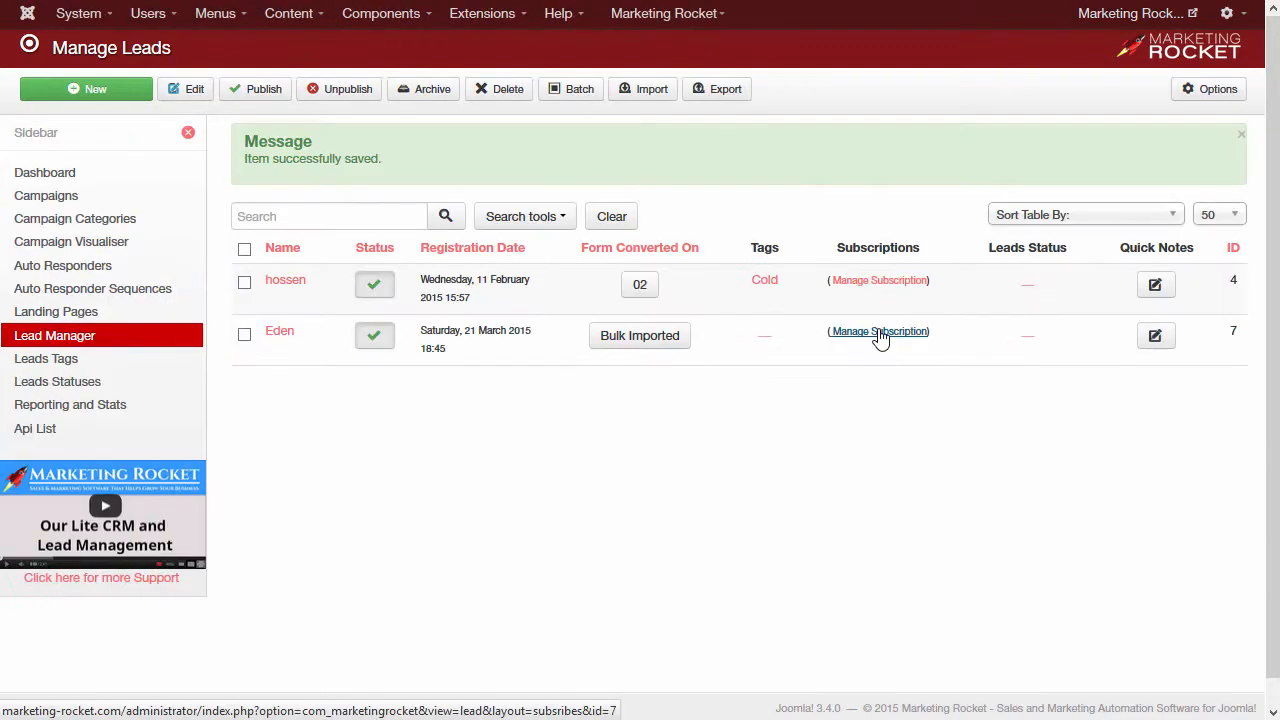
pyautogui.click(880, 333)
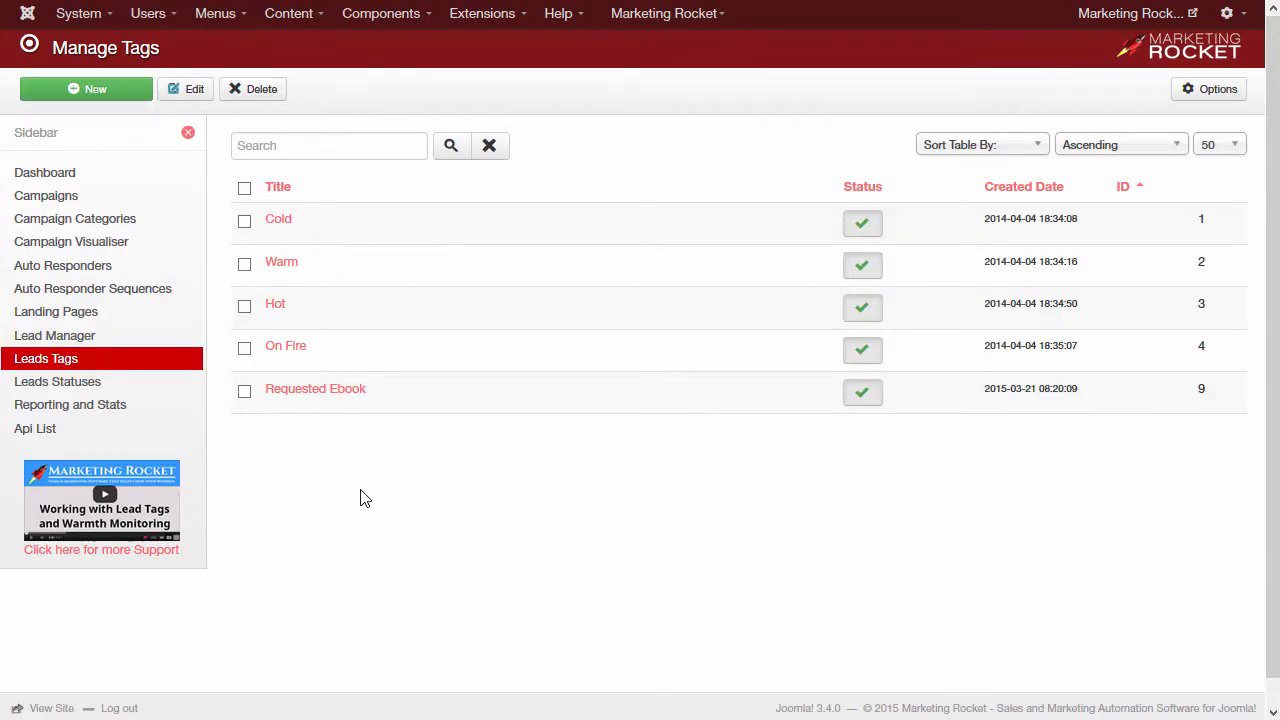
pyautogui.click(29, 175)
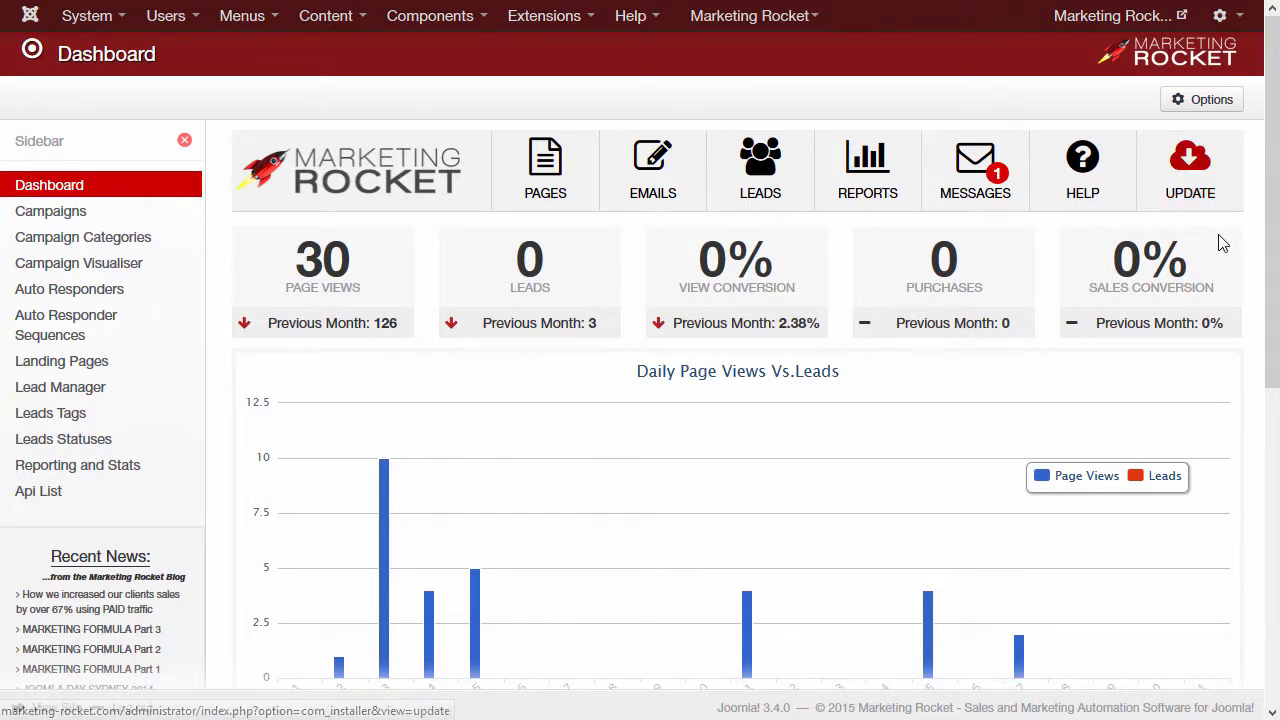
pyautogui.scroll(-2, 563, 357)
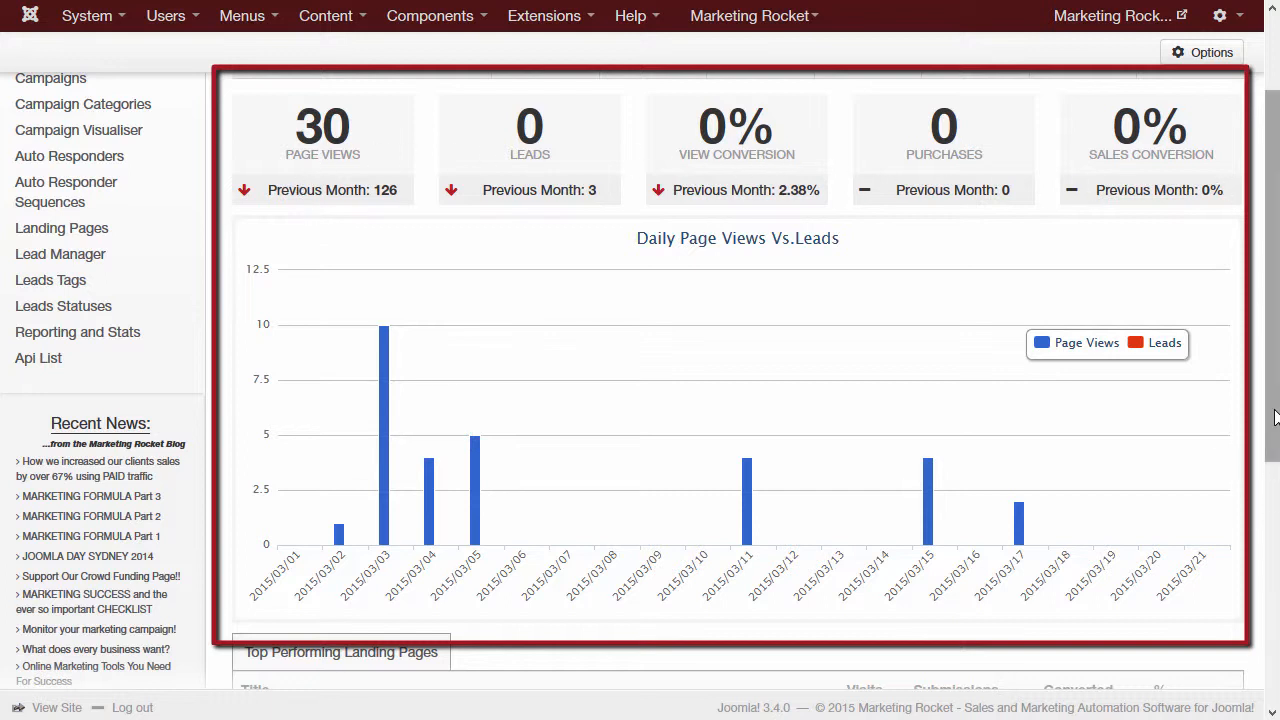
pyautogui.moveTo(1276, 416); pyautogui.dragTo(1257, 694)
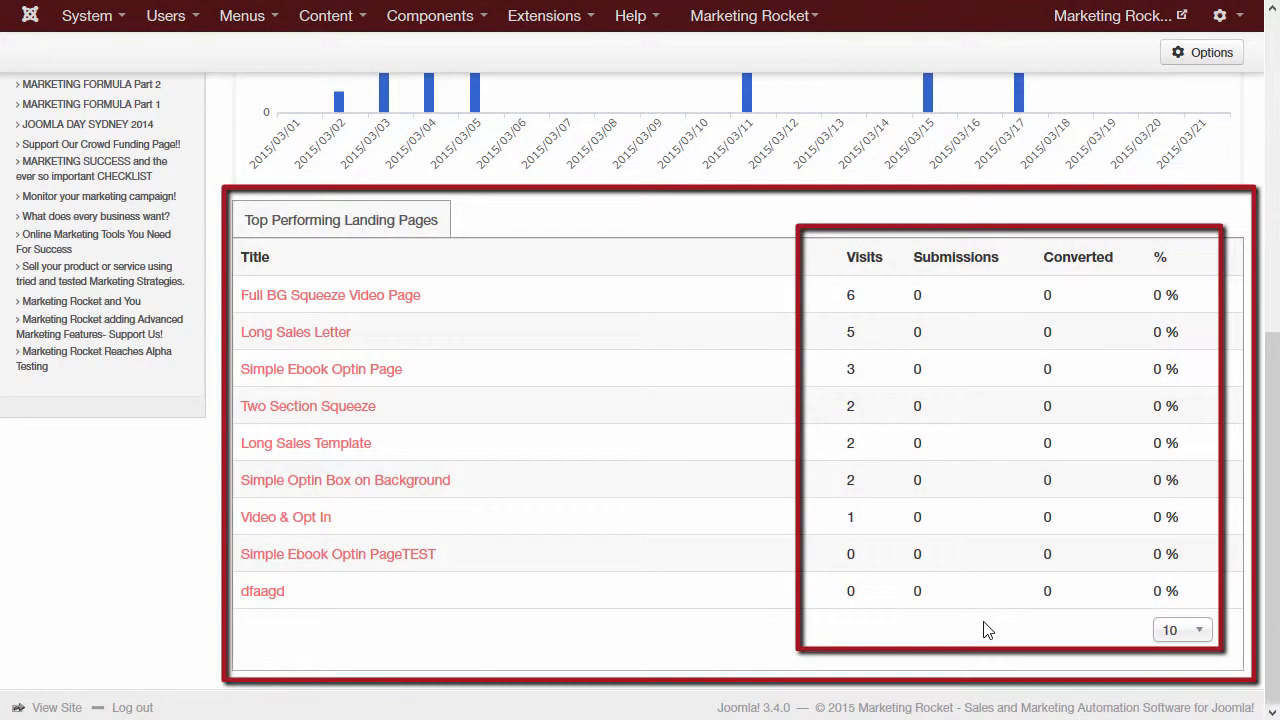
pyautogui.scroll(5, 984, 629)
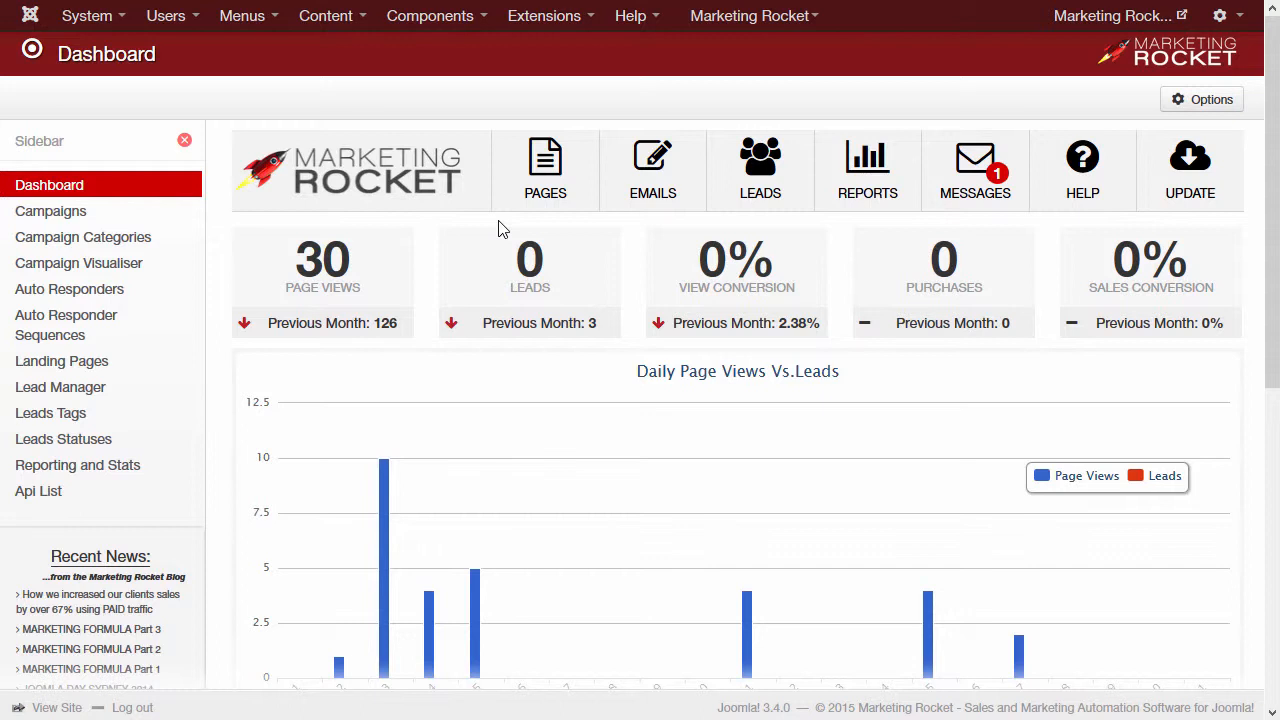
# Step: Start a new landing page from PAGES and pick the Squeeze & Row of Testimonials template
pyautogui.click(585, 206)
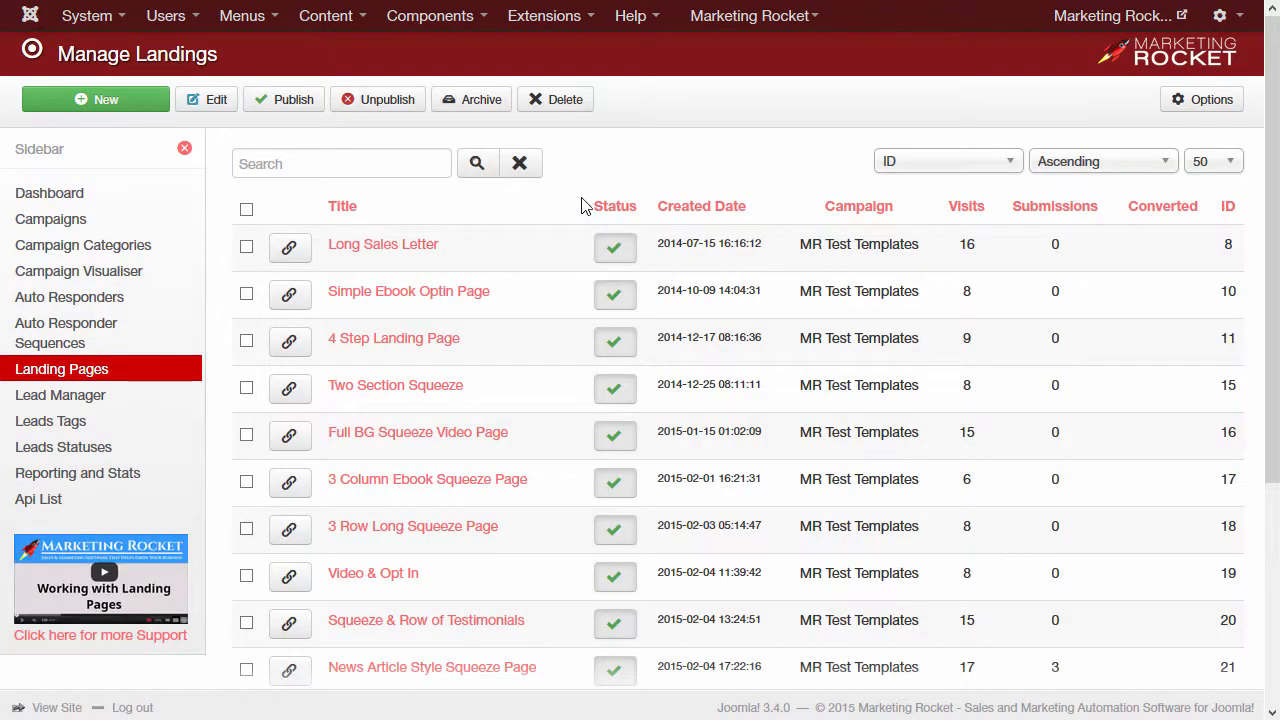
pyautogui.click(134, 100)
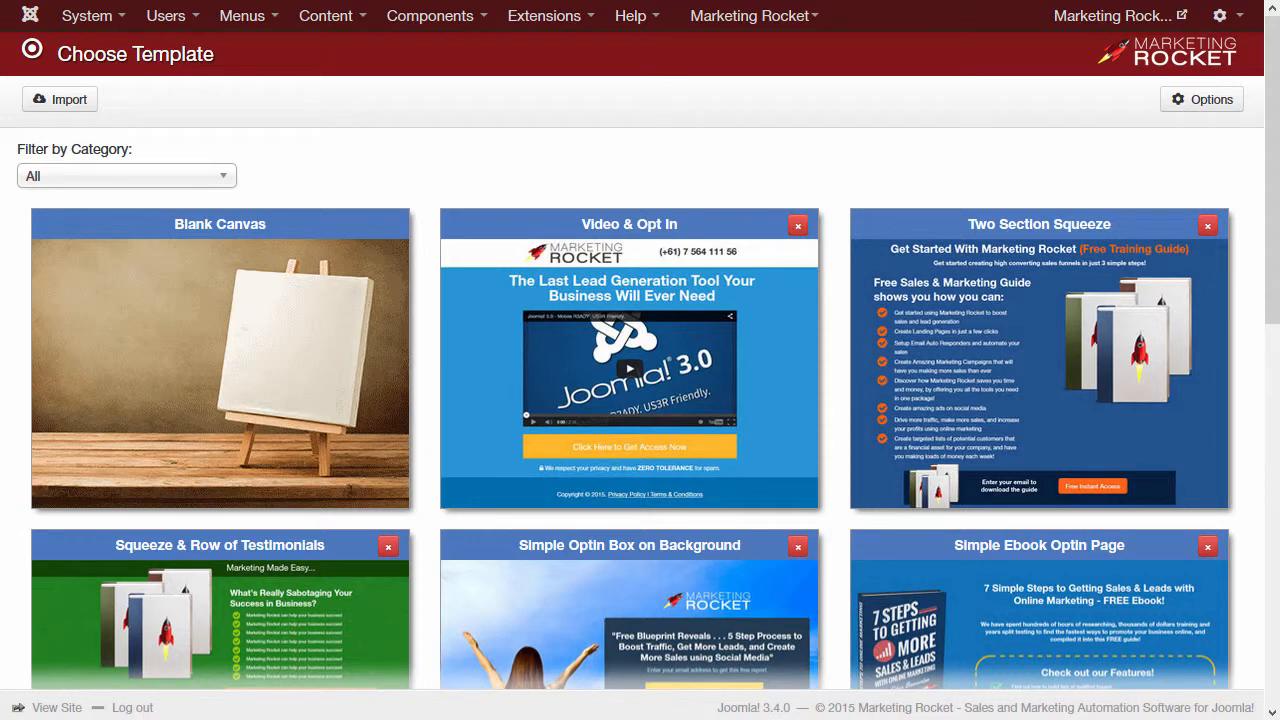
pyautogui.moveTo(242, 362)
pyautogui.scroll(-3, 850, 160)
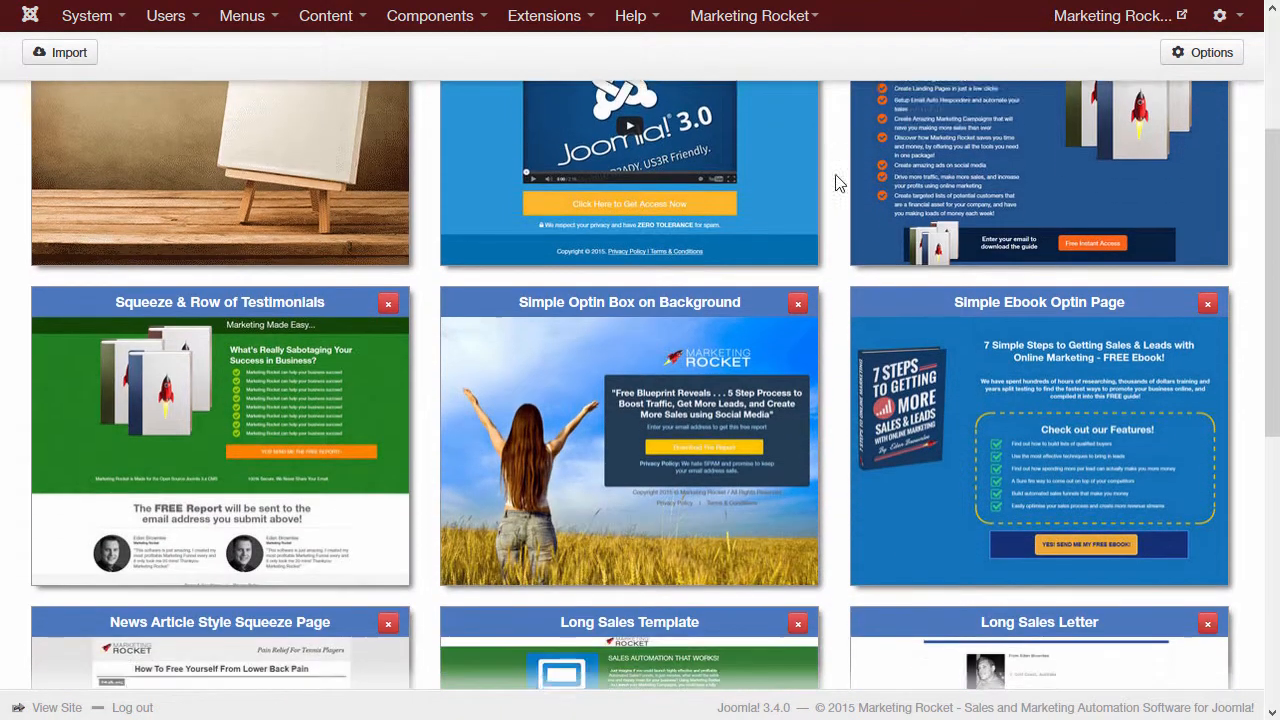
pyautogui.moveTo(206, 371)
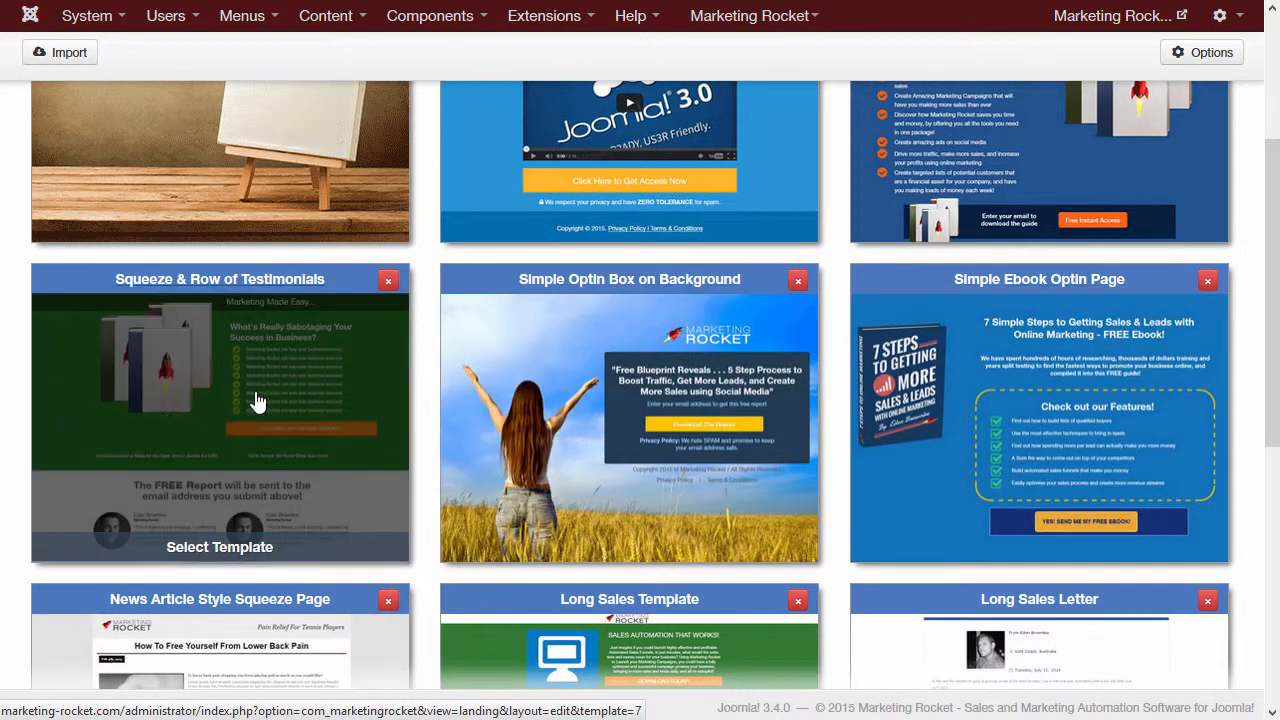
pyautogui.click(231, 356)
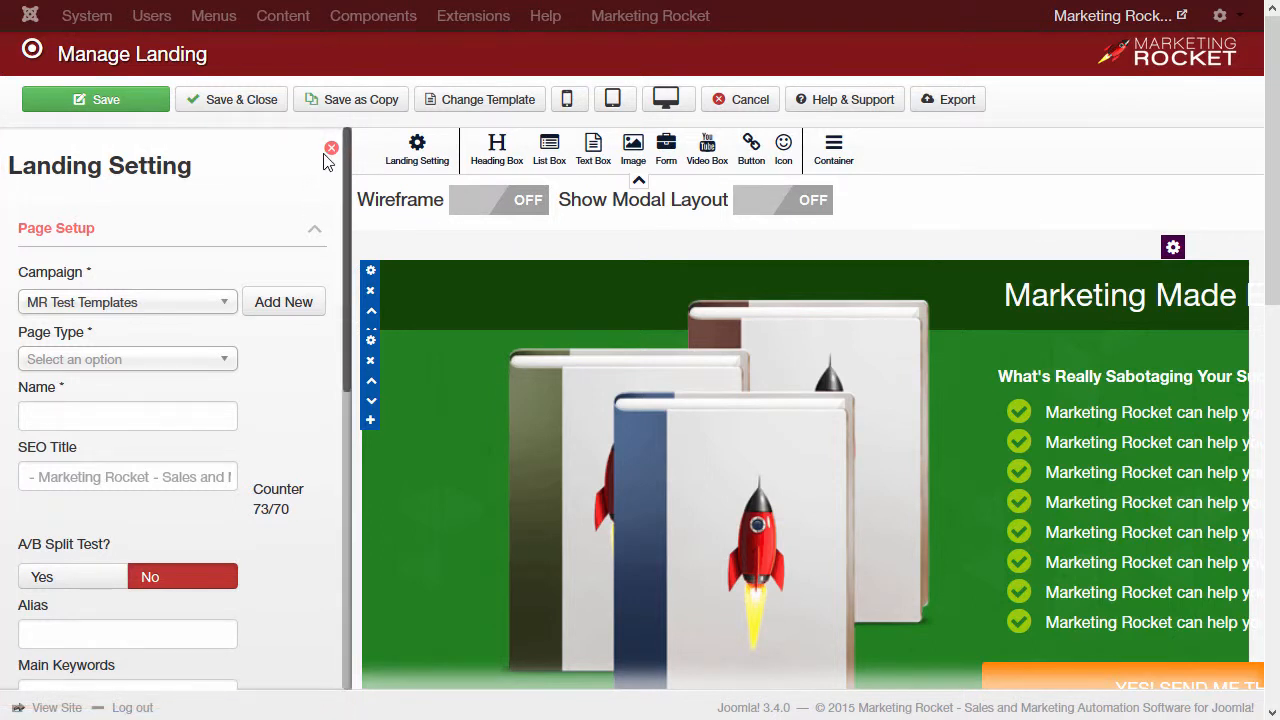
# Step: Name the landing page 'Thankyou for Requesting our Ebook'
pyautogui.click(63, 411)
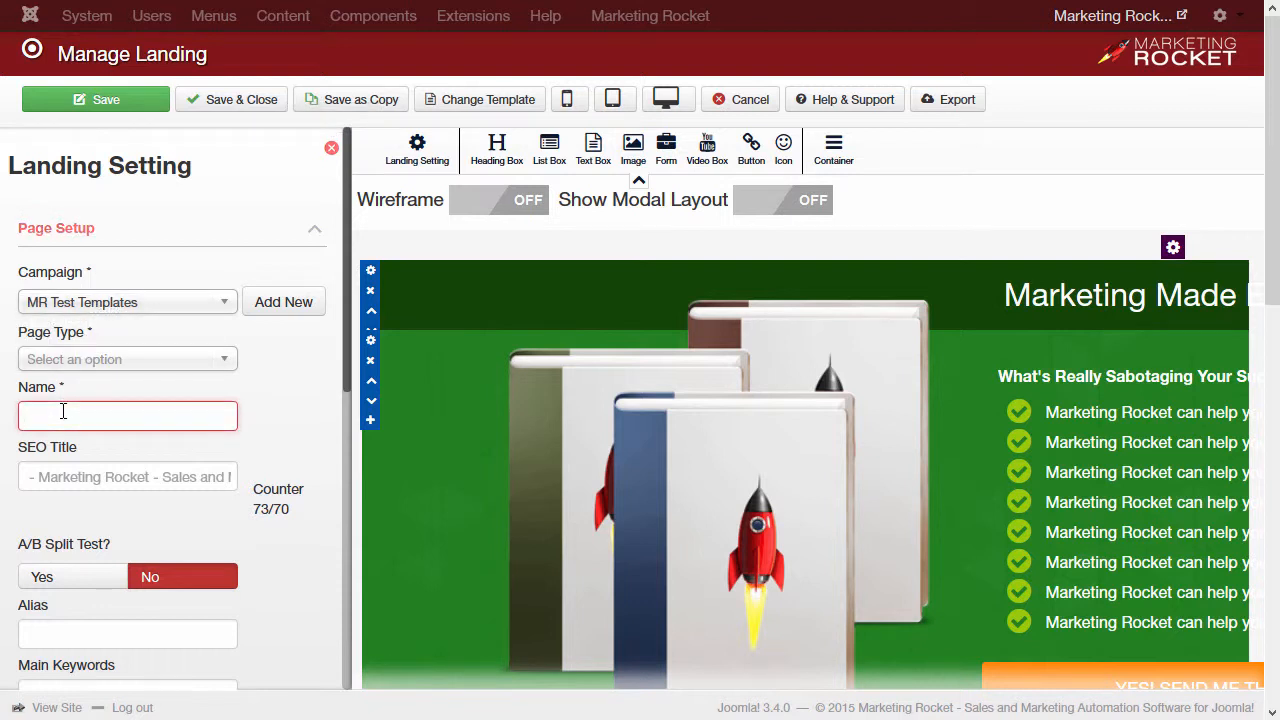
pyautogui.write('Thankyou ')
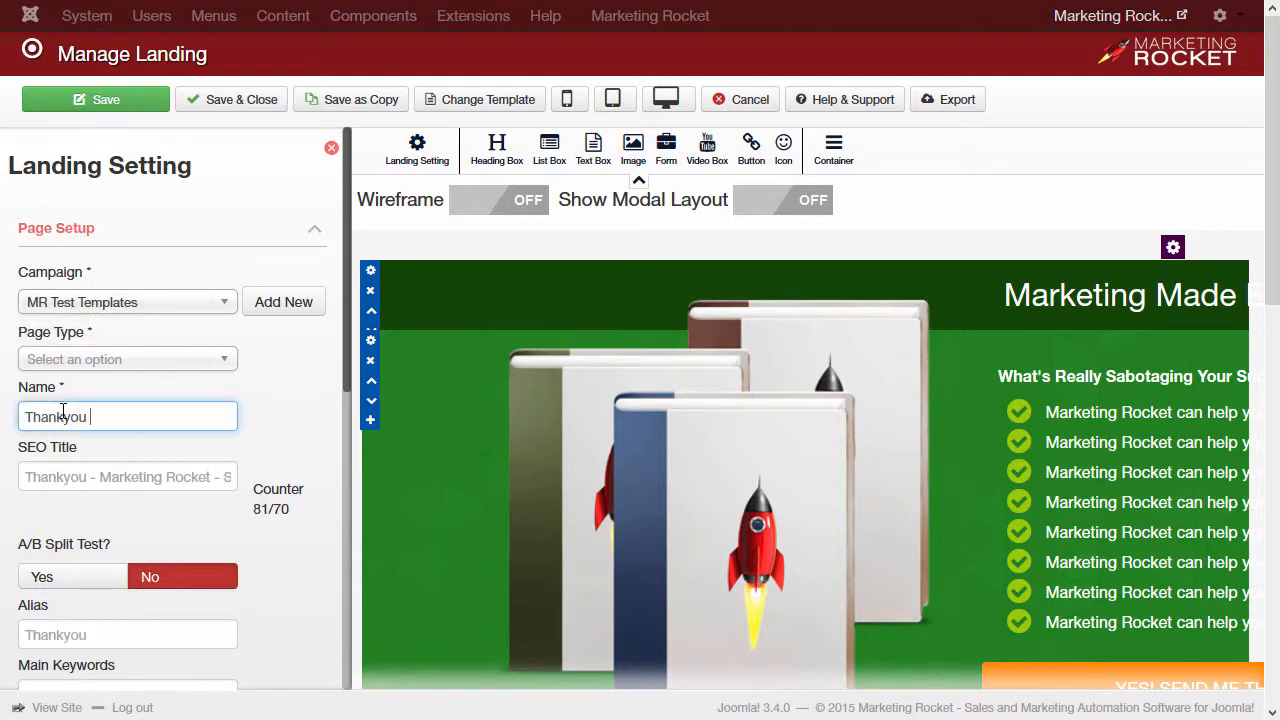
pyautogui.write('for Requesting ou')
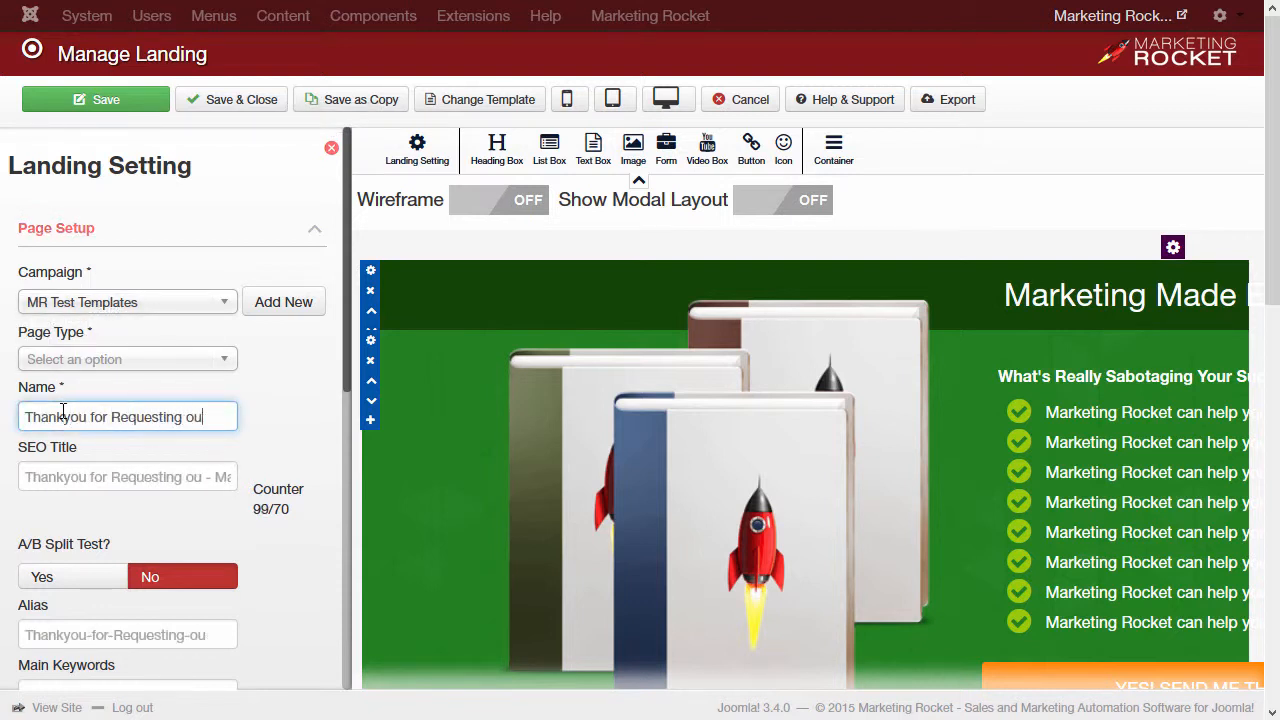
pyautogui.write('r E')
pyautogui.write('book')
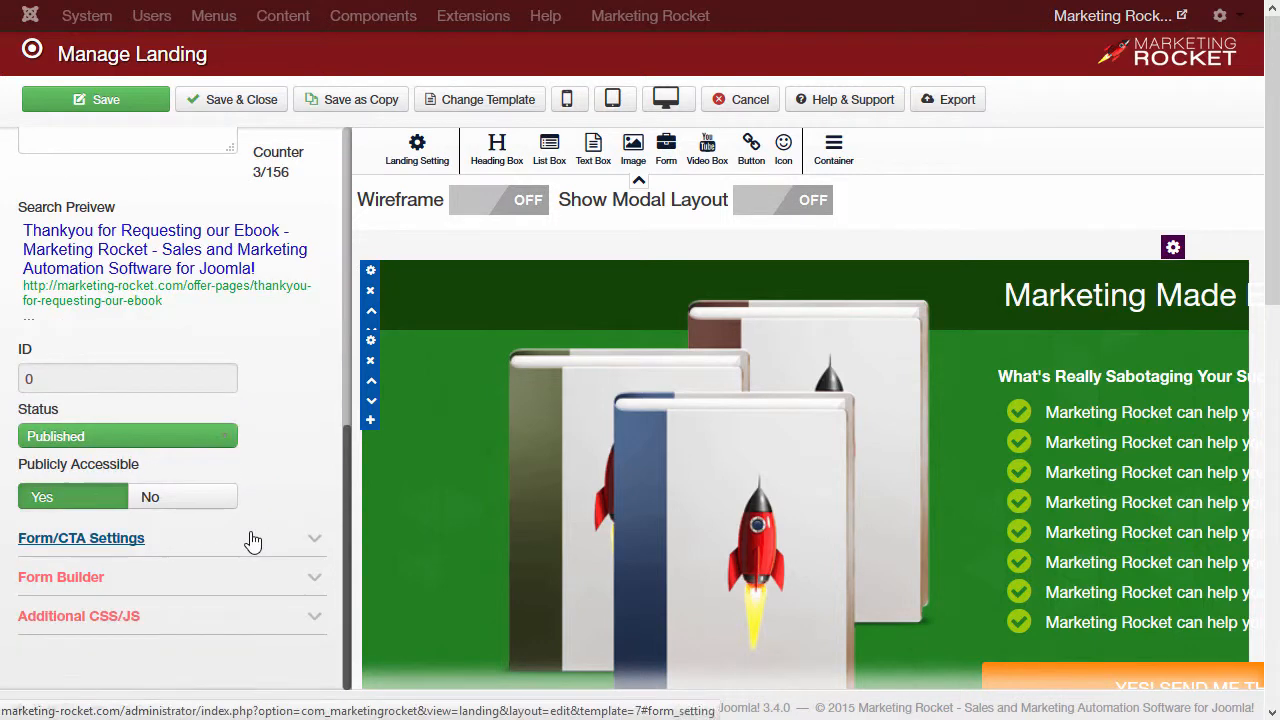
# Step: Set Form Or CTA to Nothing and close the Landing Setting panel
pyautogui.click(251, 539)
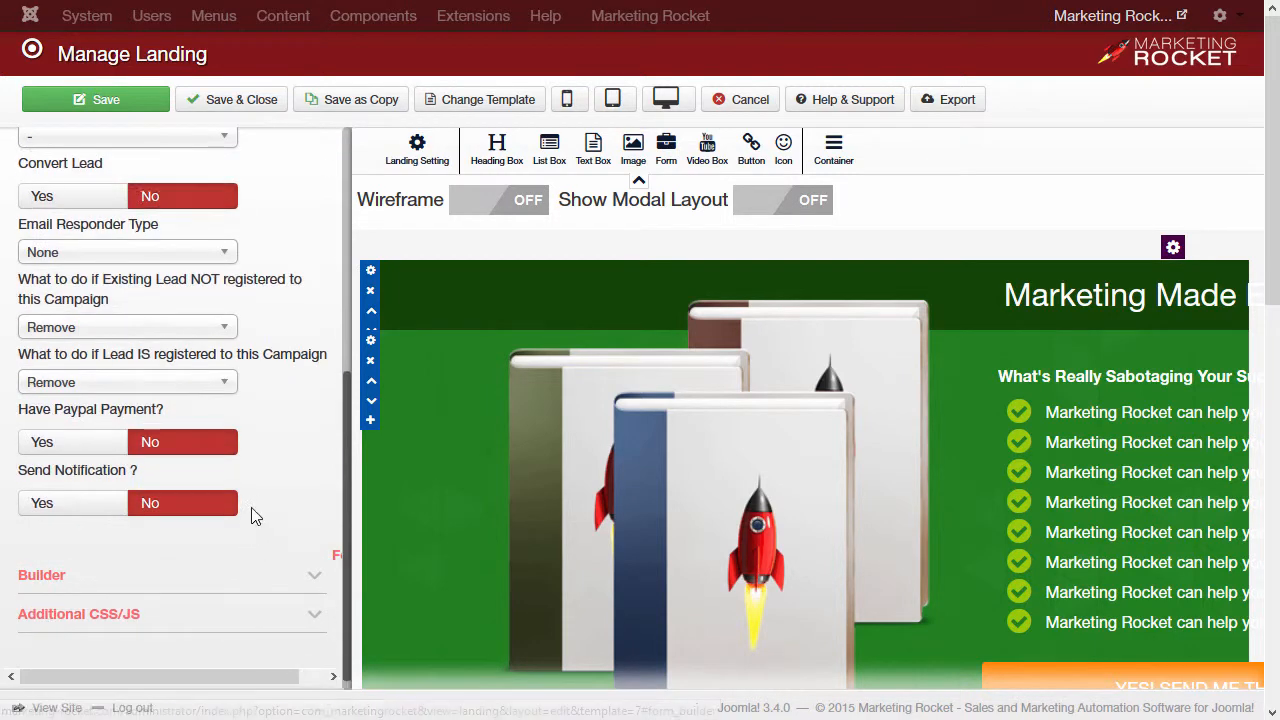
pyautogui.scroll(5, 250, 514)
pyautogui.click(123, 338)
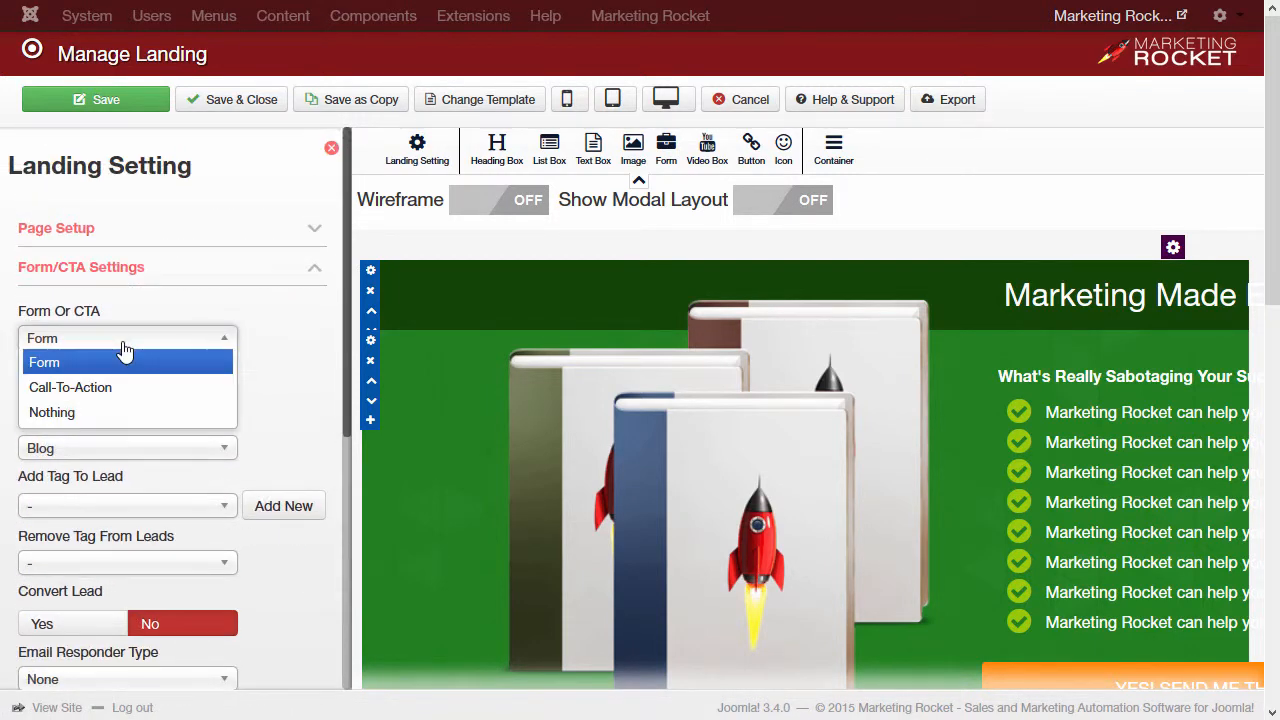
pyautogui.click(94, 414)
pyautogui.click(283, 338)
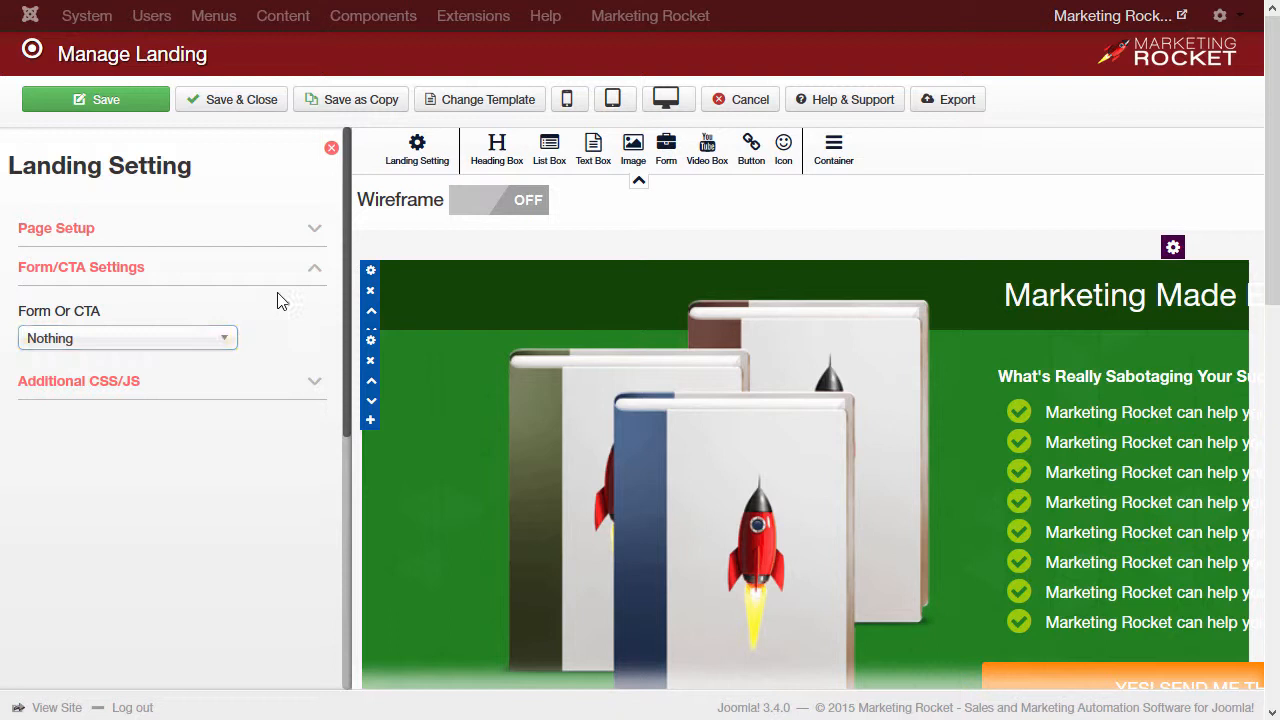
pyautogui.click(331, 148)
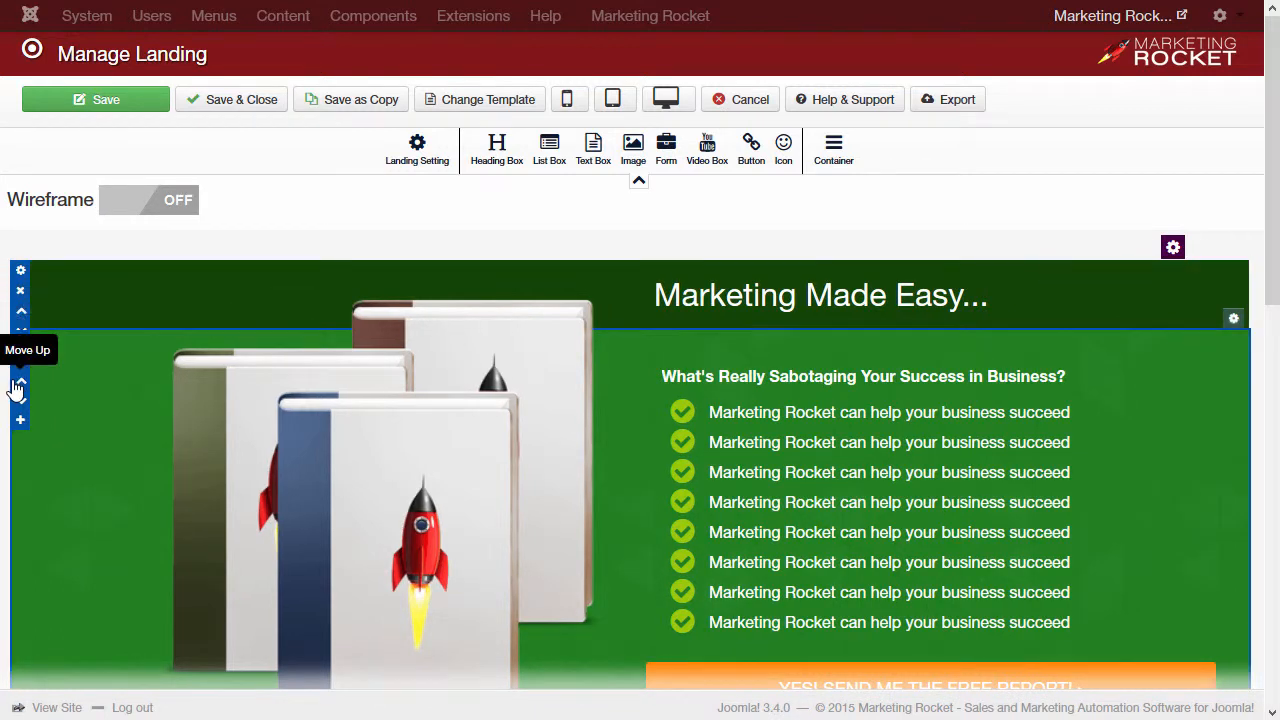
# Step: Zoom the browser out to about 90% and scroll through the landing page
pyautogui.scroll(-5, 31, 328)
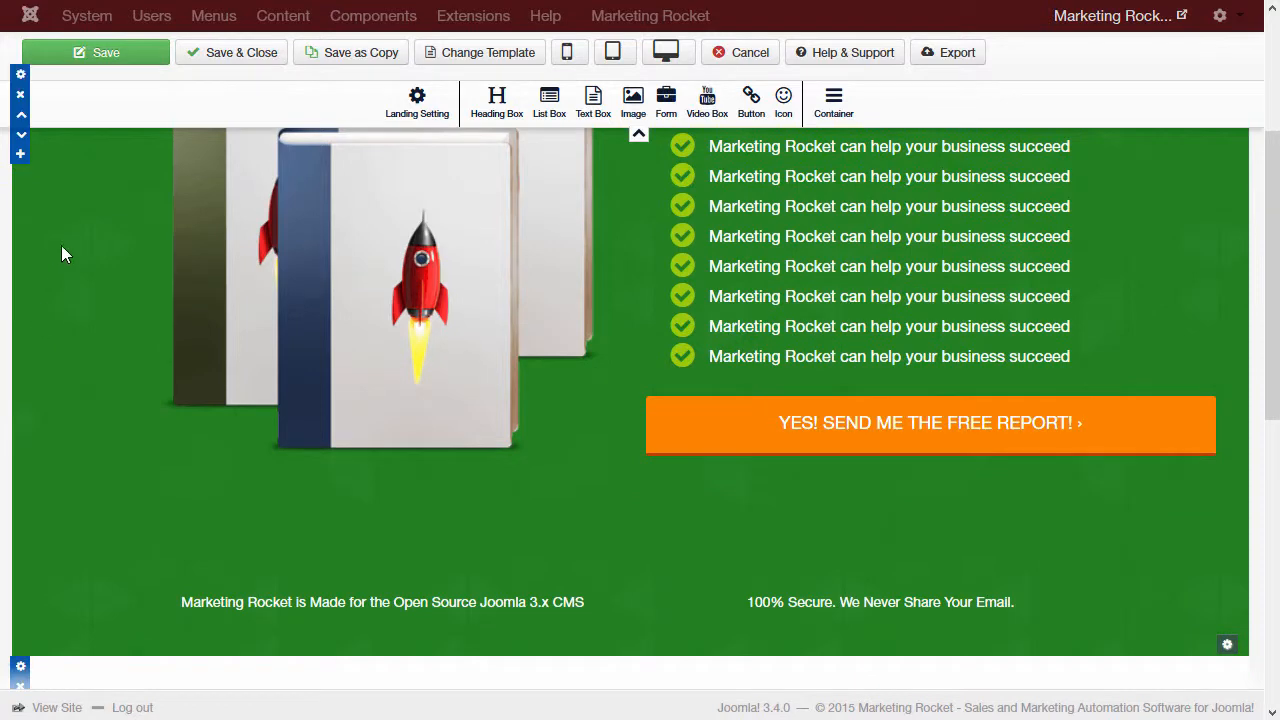
pyautogui.hotkey('ctrl', '-')
pyautogui.scroll(3, 40, 280)
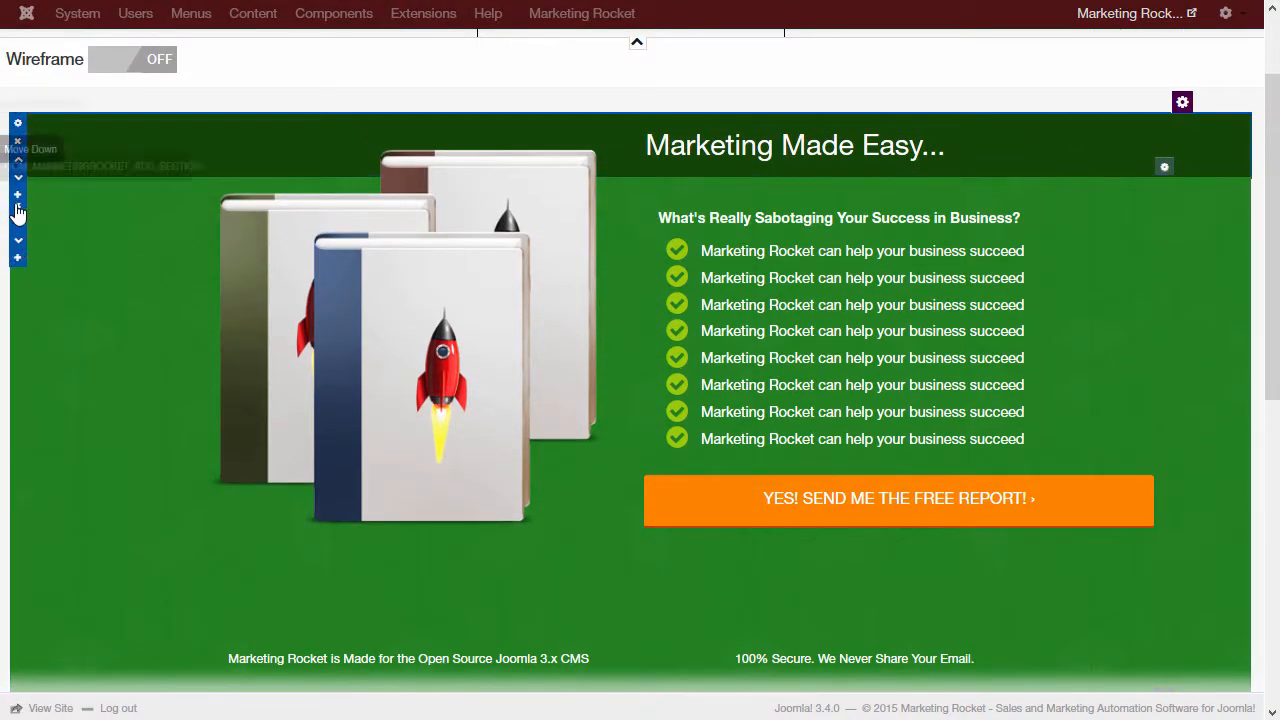
pyautogui.scroll(-7, 17, 215)
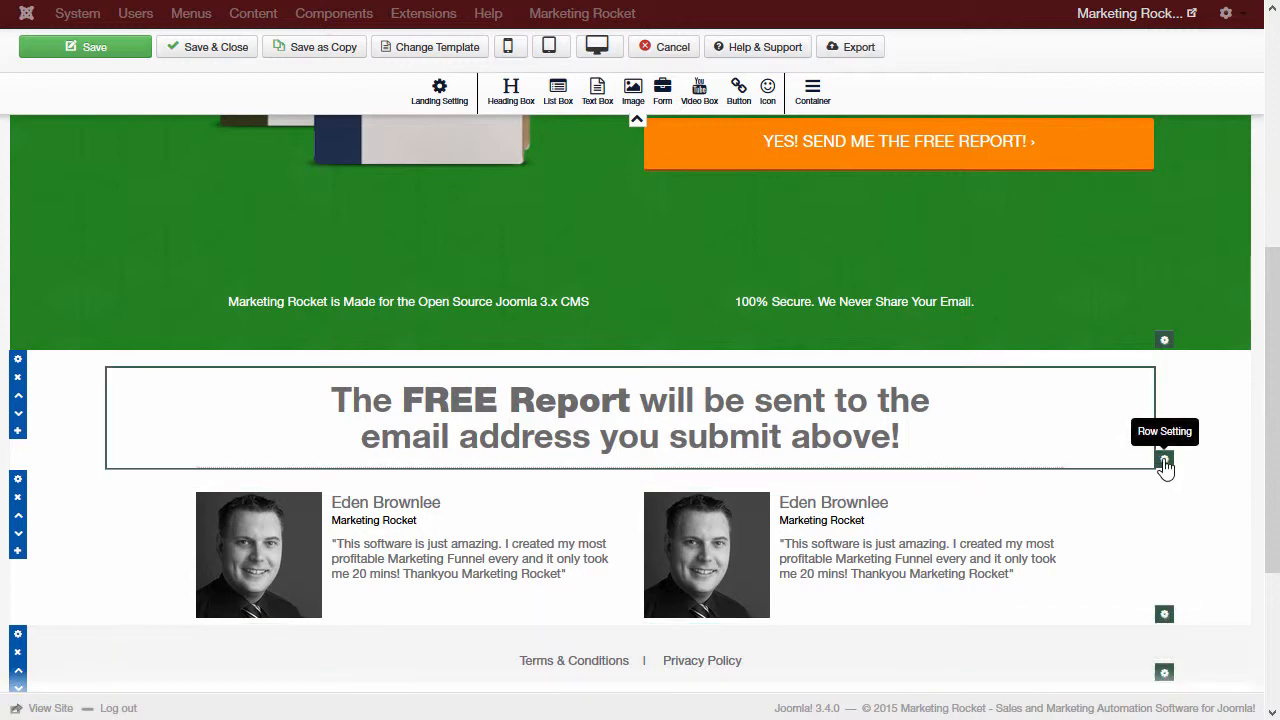
pyautogui.scroll(5, 1163, 462)
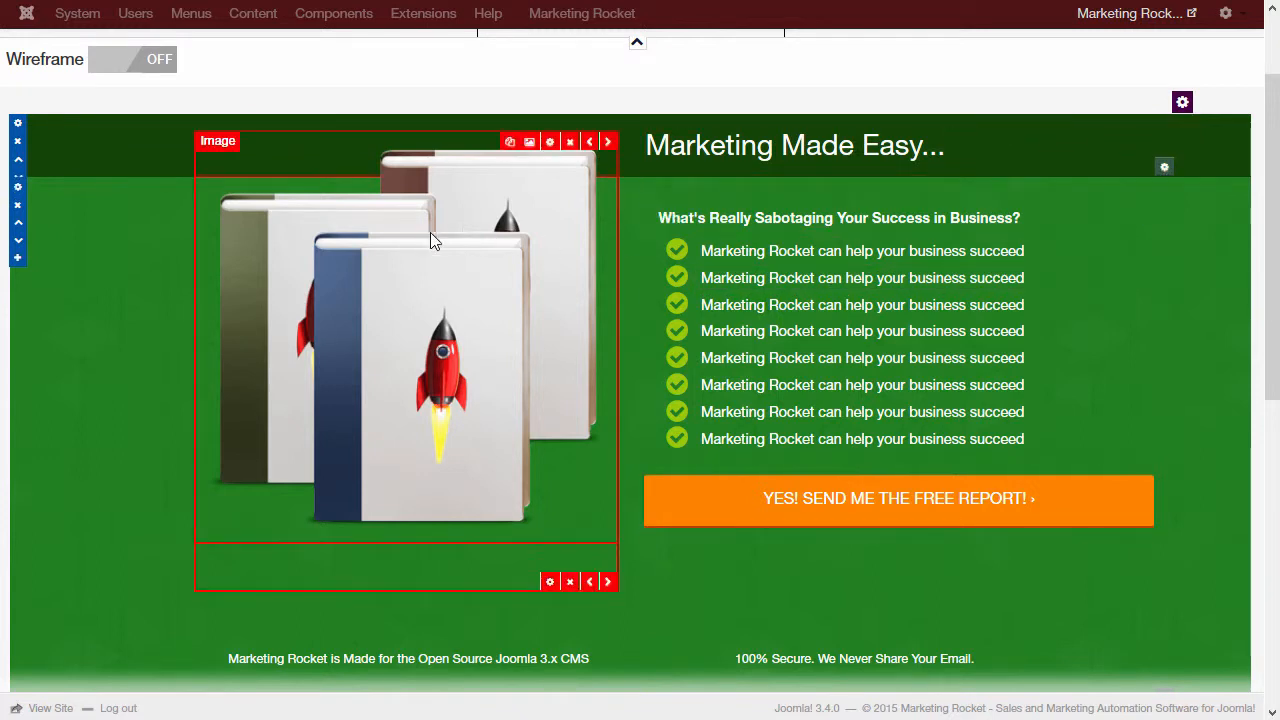
pyautogui.scroll(2, 757, 491)
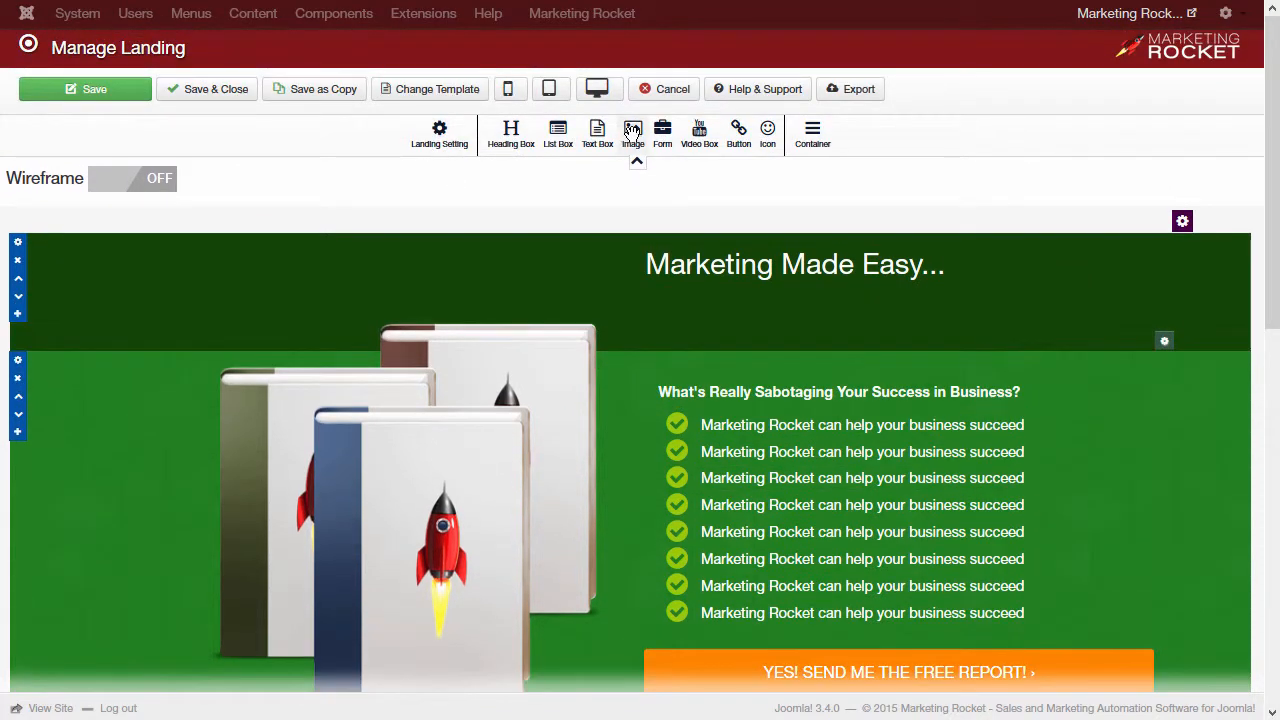
pyautogui.moveTo(633, 135); pyautogui.dragTo(225, 357)
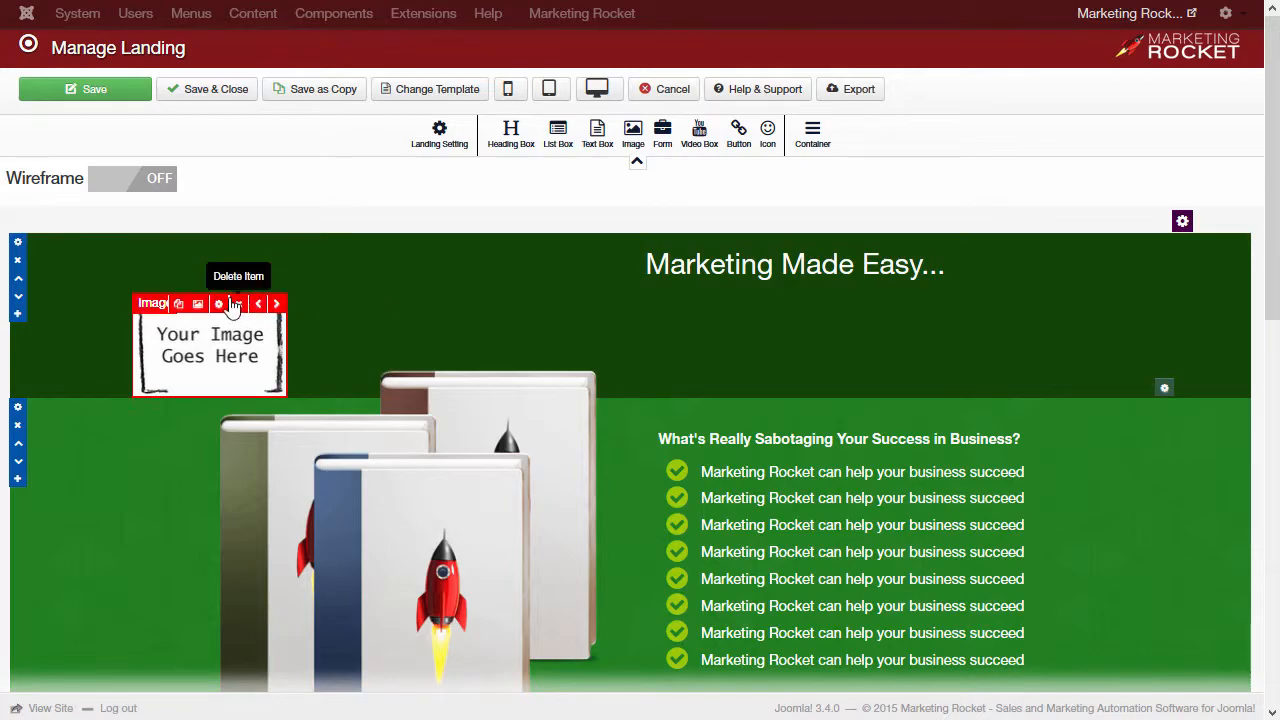
pyautogui.click(238, 305)
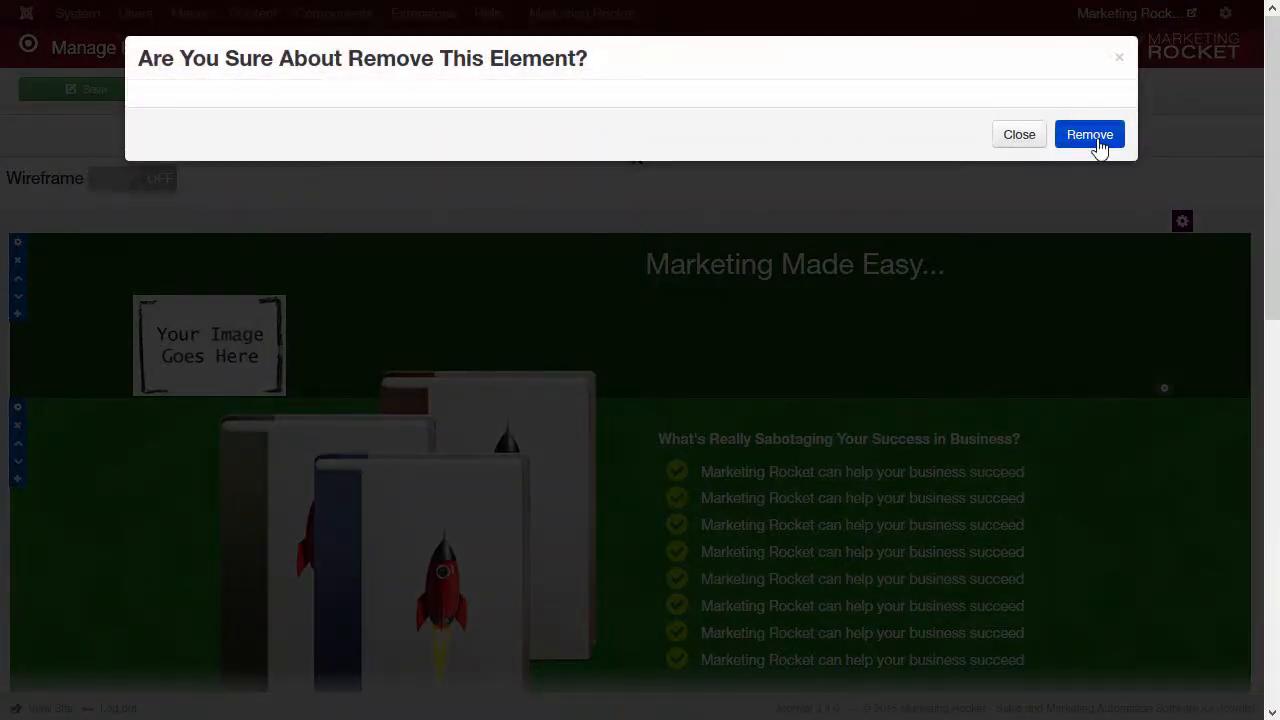
pyautogui.click(1094, 136)
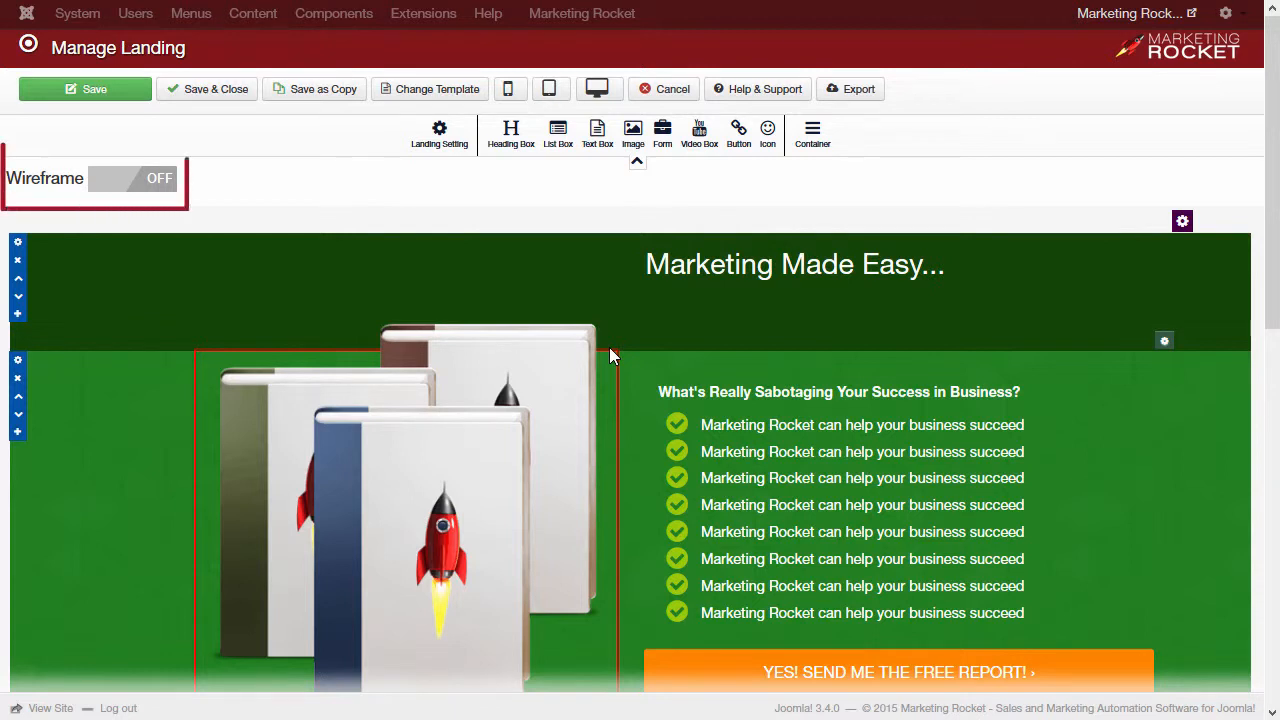
# Step: Turn Wireframe ON and scroll the page to check the element outlines
pyautogui.click(145, 186)
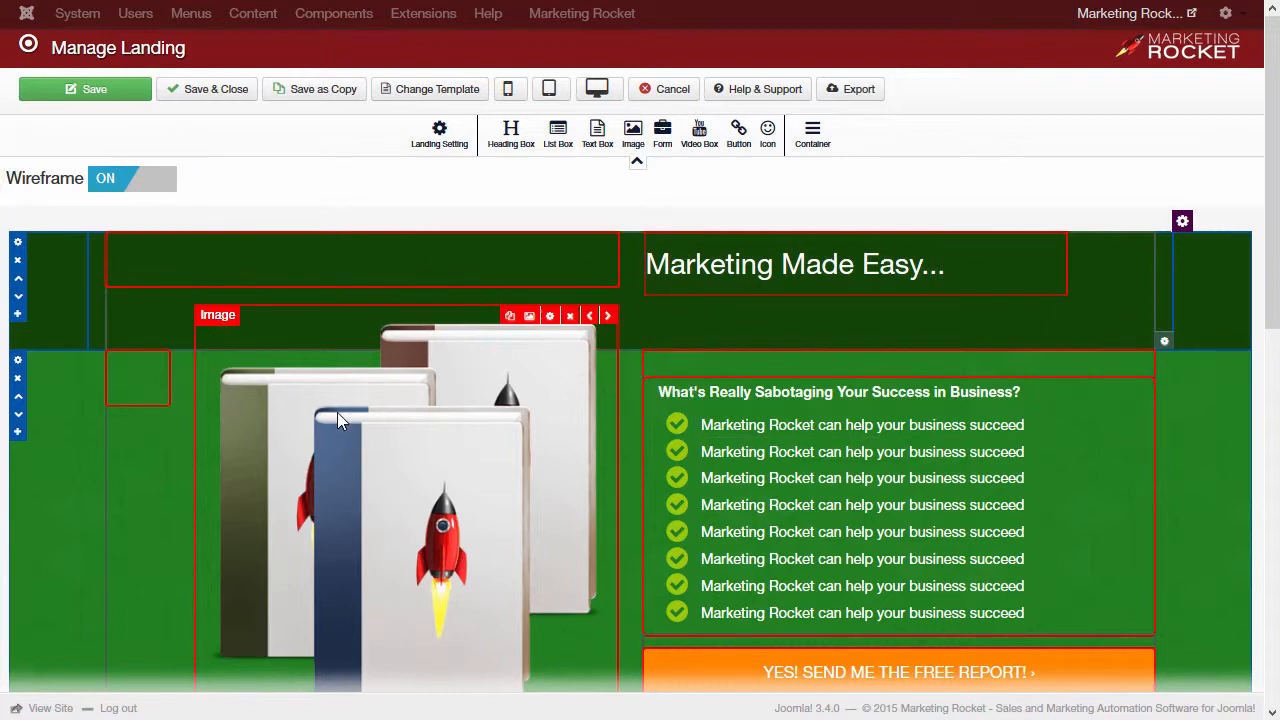
pyautogui.scroll(-4, 357, 455)
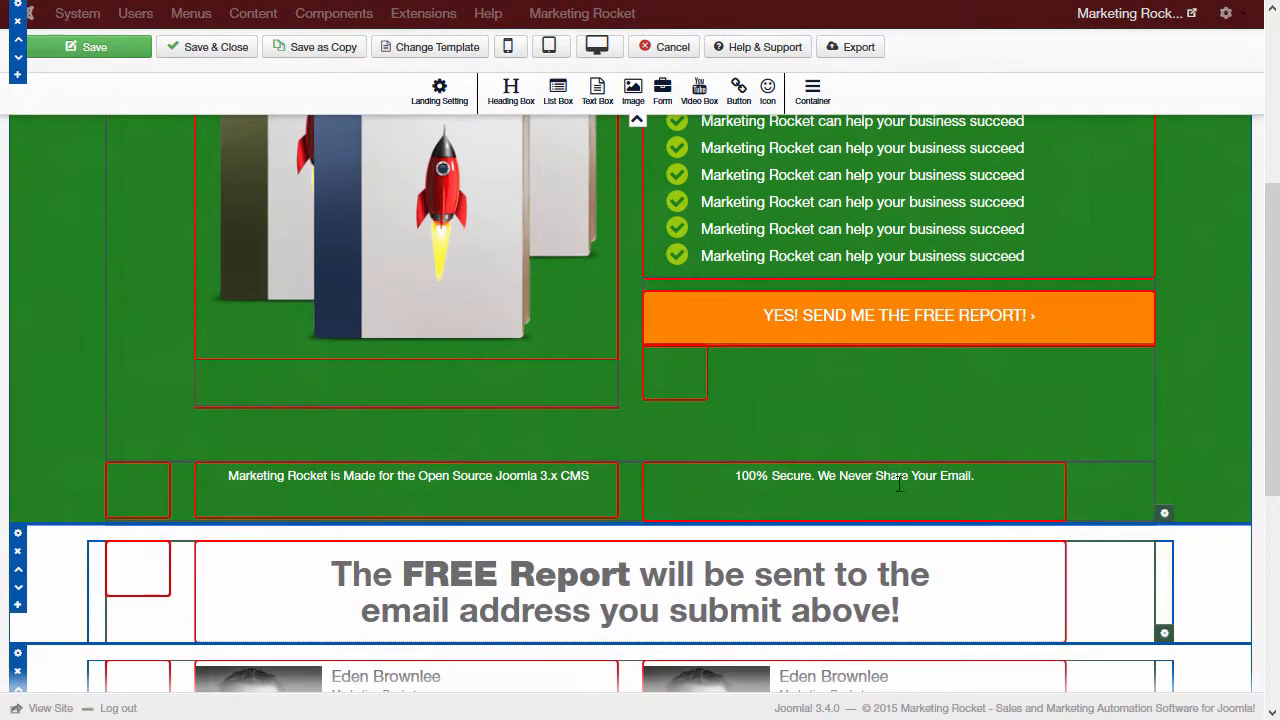
pyautogui.scroll(-3, 220, 504)
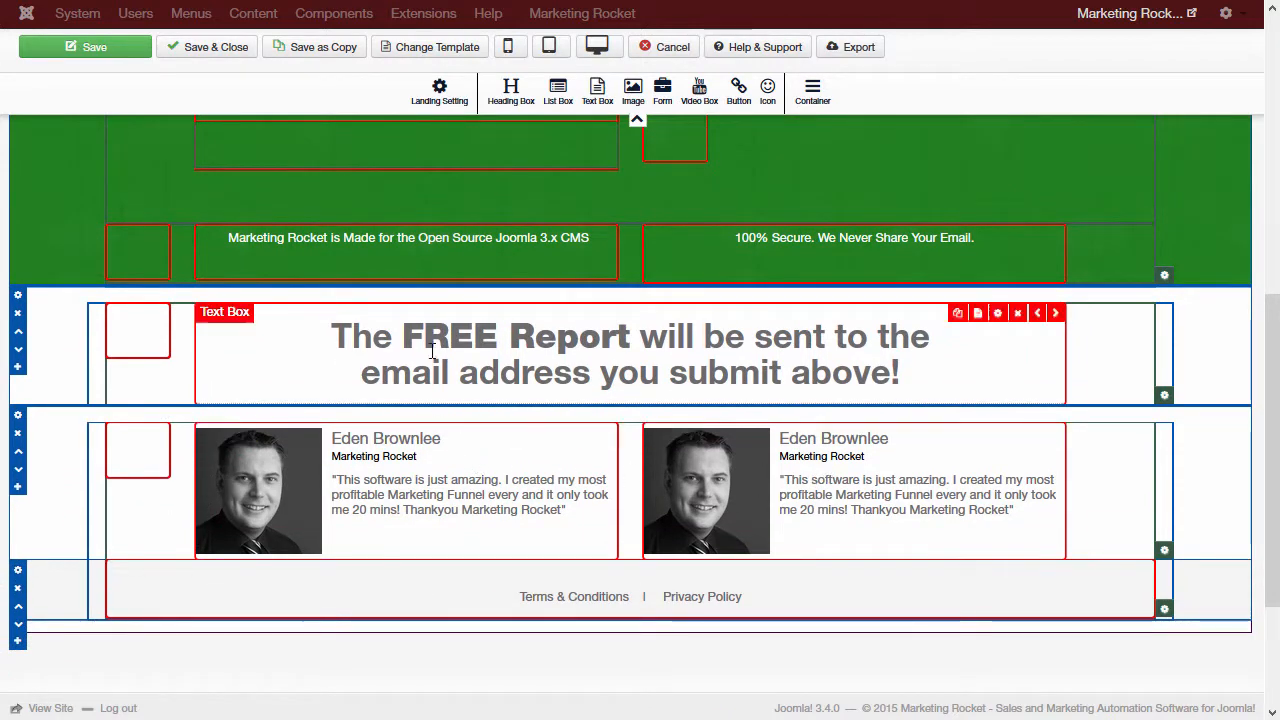
pyautogui.scroll(4, 798, 248)
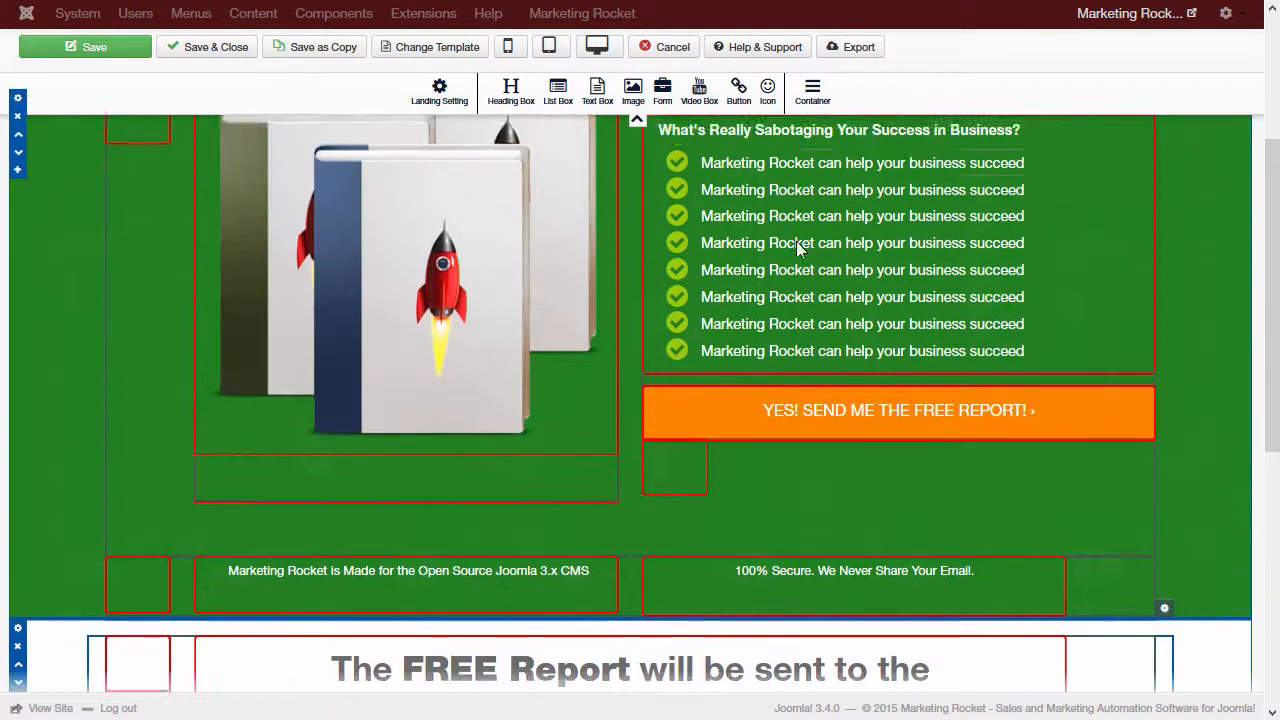
pyautogui.scroll(3, 798, 248)
pyautogui.scroll(-1, 796, 241)
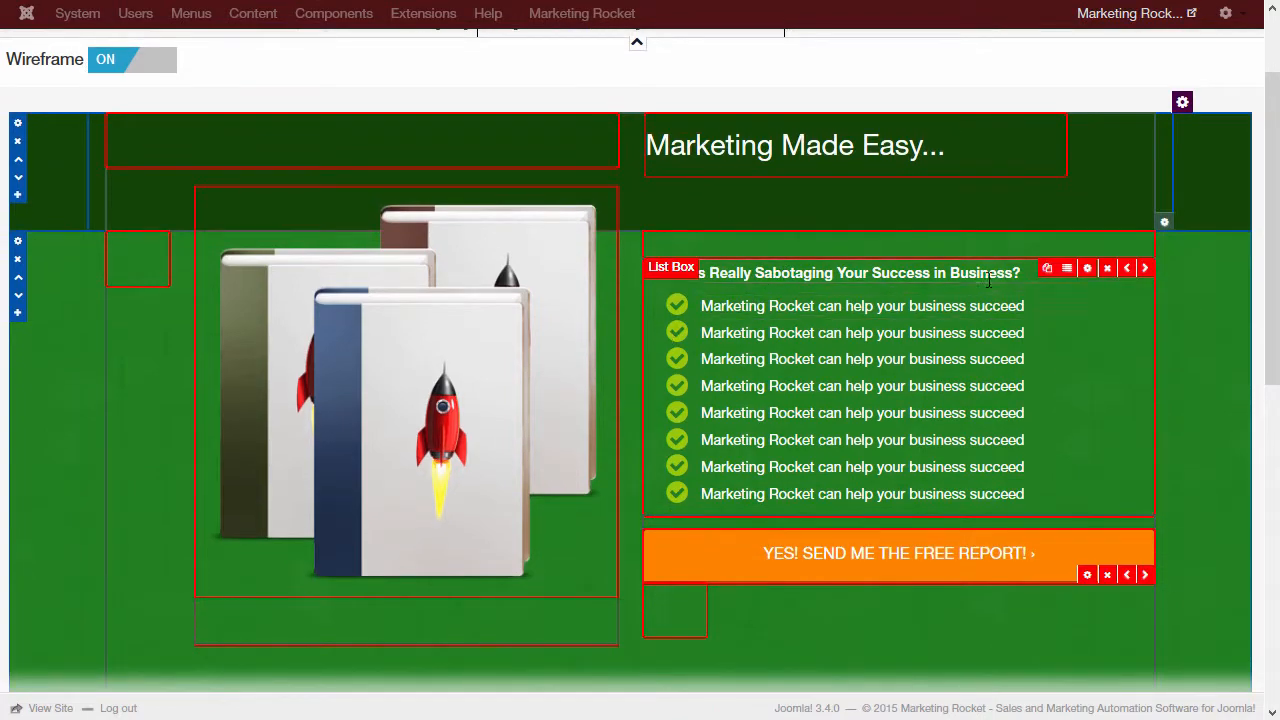
# Step: Remove the checklist, the orange free-report button and the rocket ebook image from the green section
pyautogui.click(1108, 272)
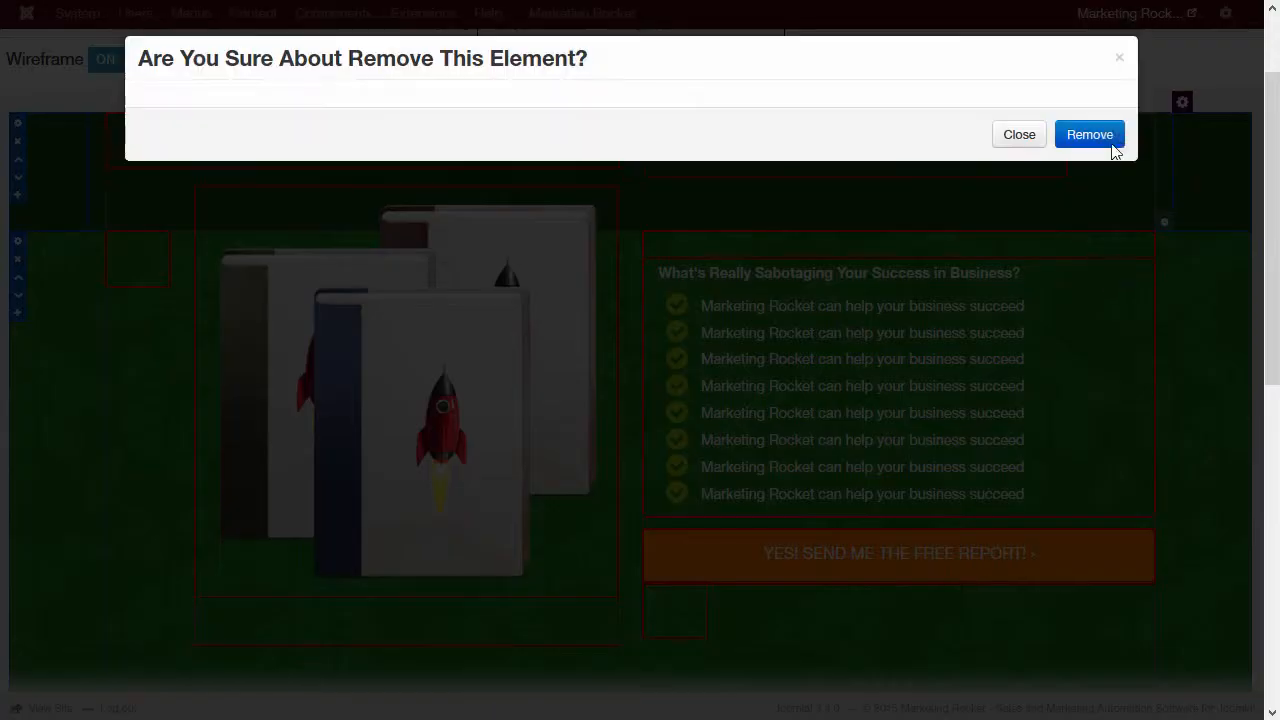
pyautogui.click(1095, 140)
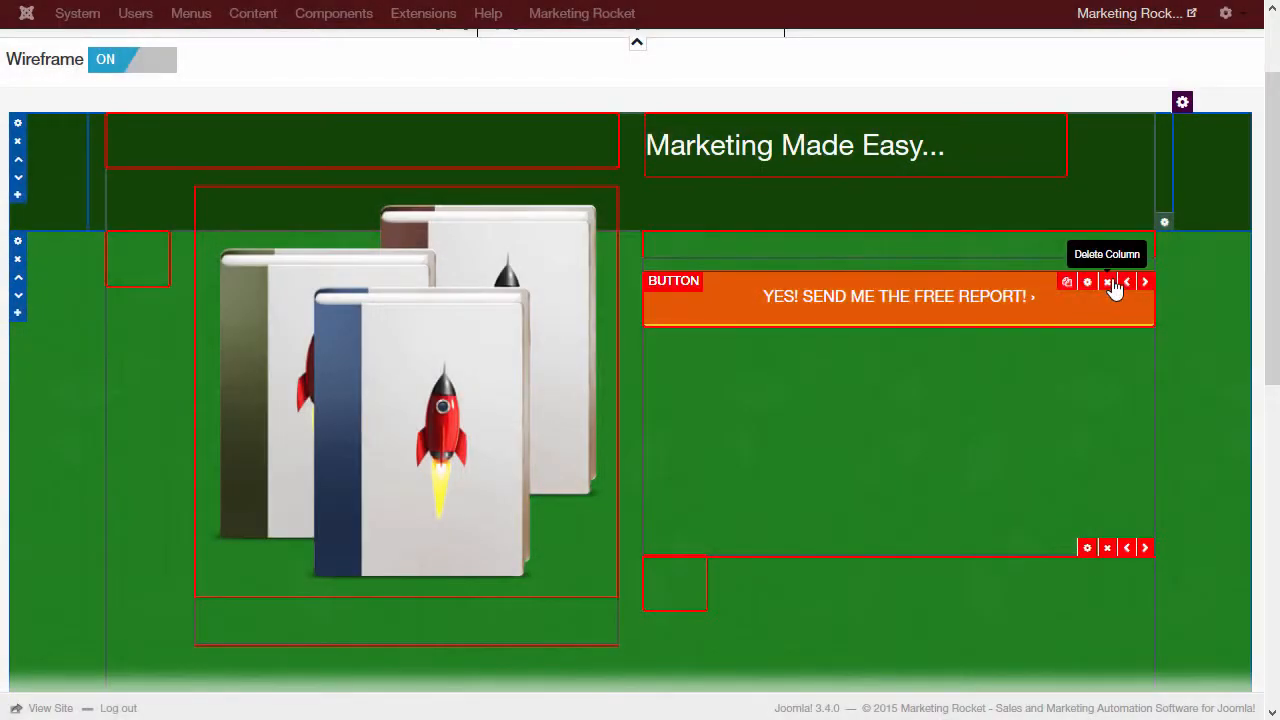
pyautogui.click(1112, 282)
pyautogui.click(1100, 124)
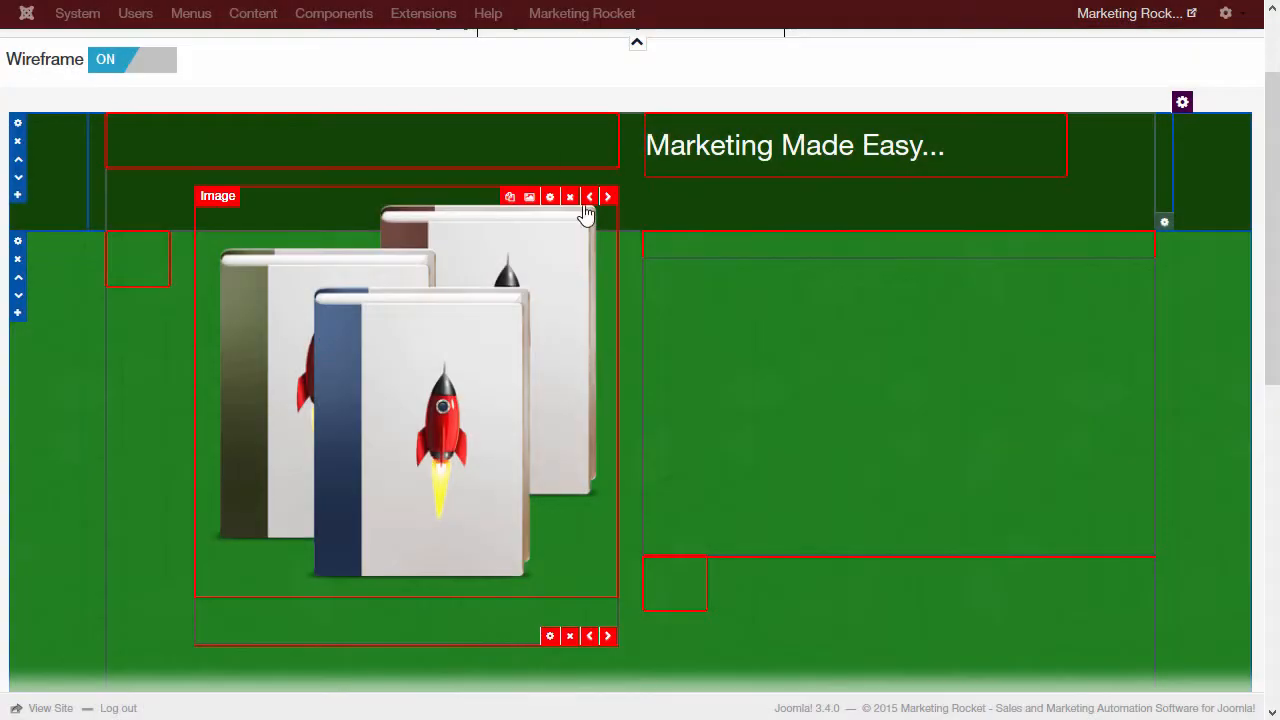
pyautogui.click(576, 195)
pyautogui.click(1089, 109)
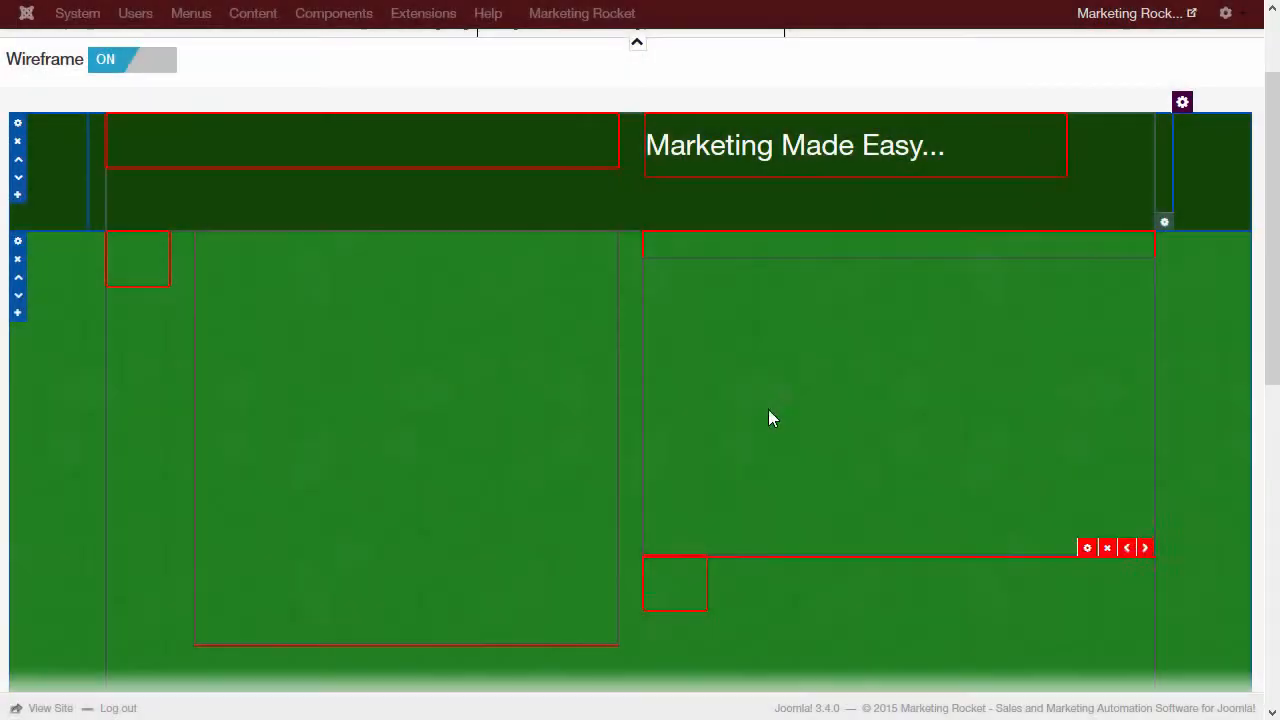
# Step: Delete the leftover empty element and both empty columns from the green row
pyautogui.click(659, 566)
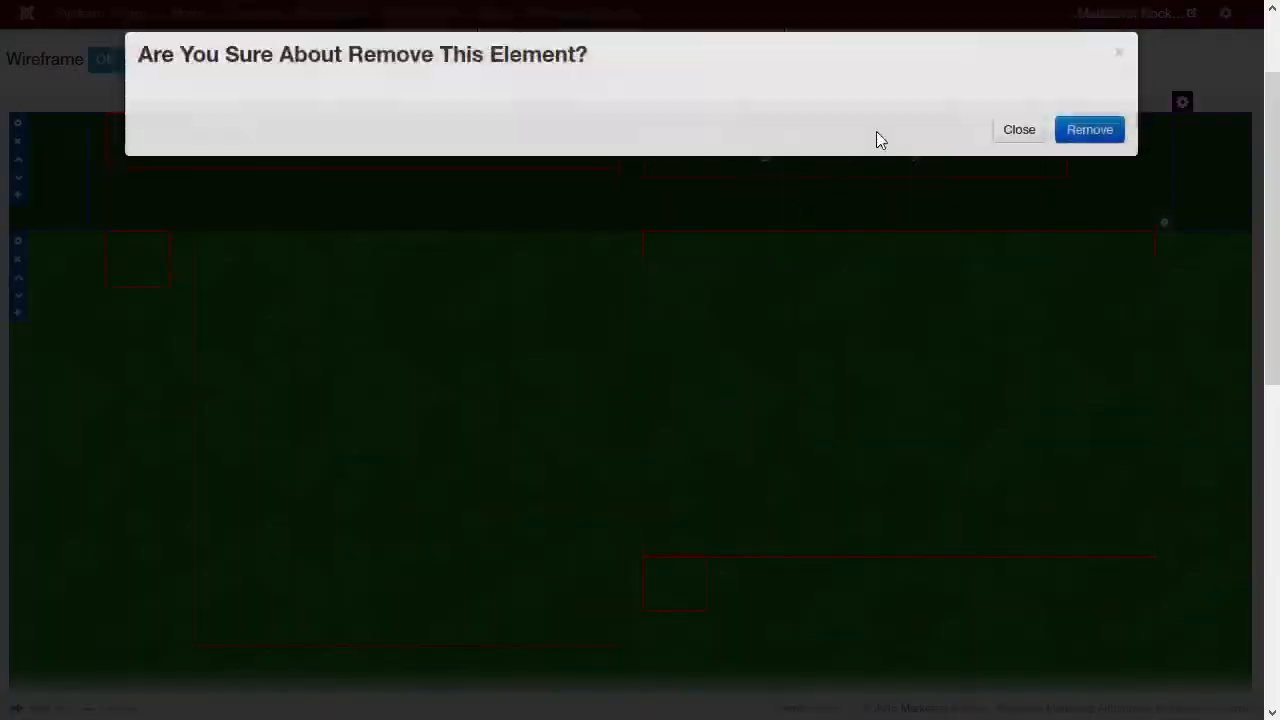
pyautogui.click(1092, 134)
pyautogui.moveTo(963, 511)
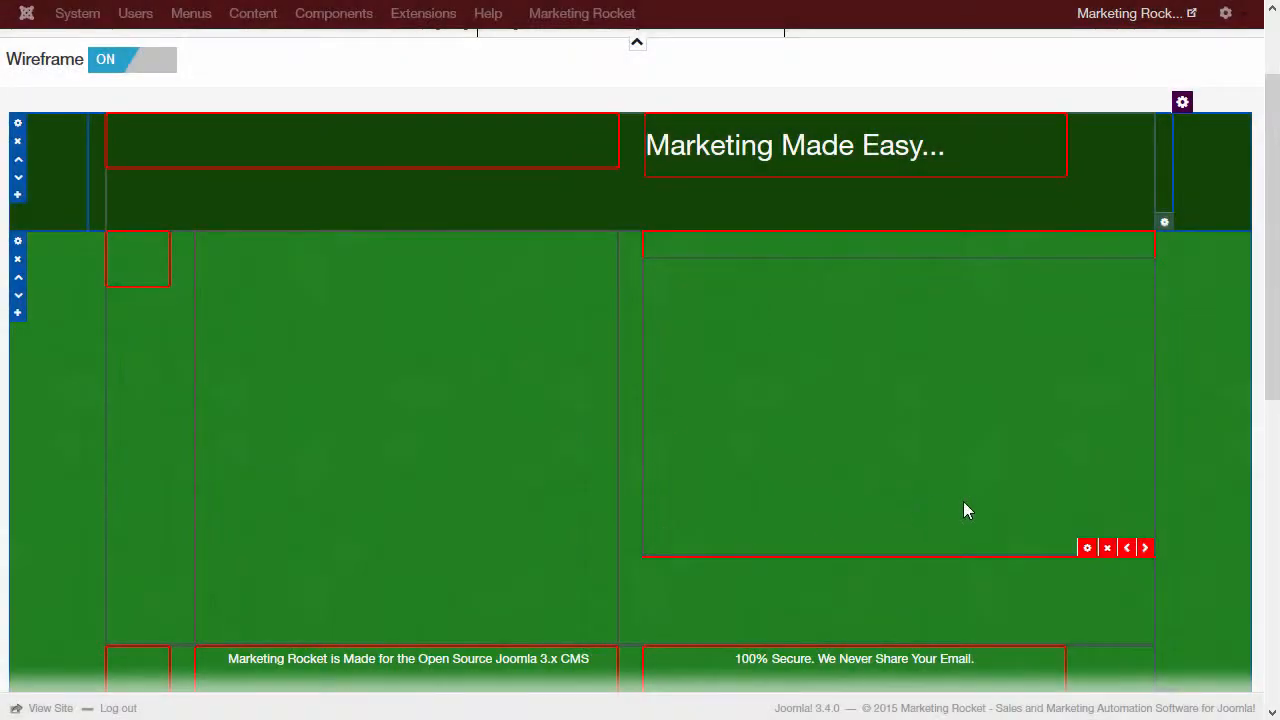
pyautogui.click(1110, 556)
pyautogui.click(1091, 138)
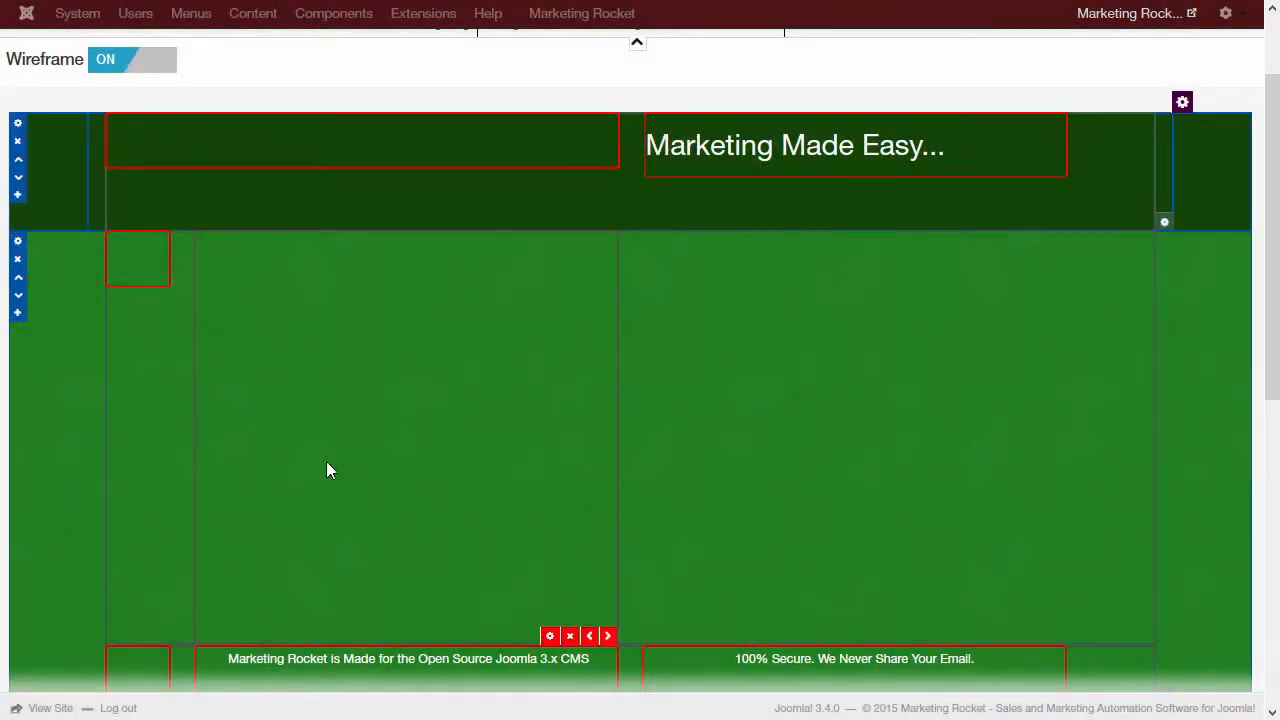
pyautogui.moveTo(137, 261)
pyautogui.scroll(2, 603, 478)
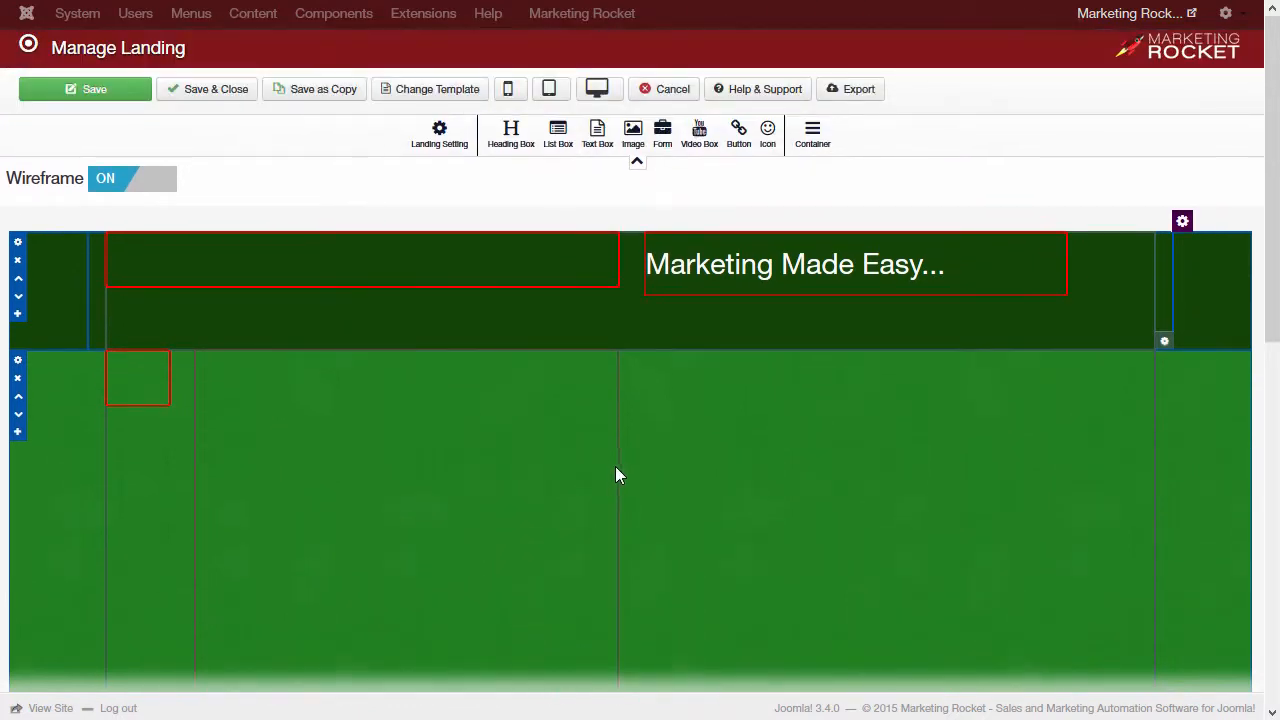
pyautogui.scroll(-4, 617, 470)
pyautogui.click(574, 518)
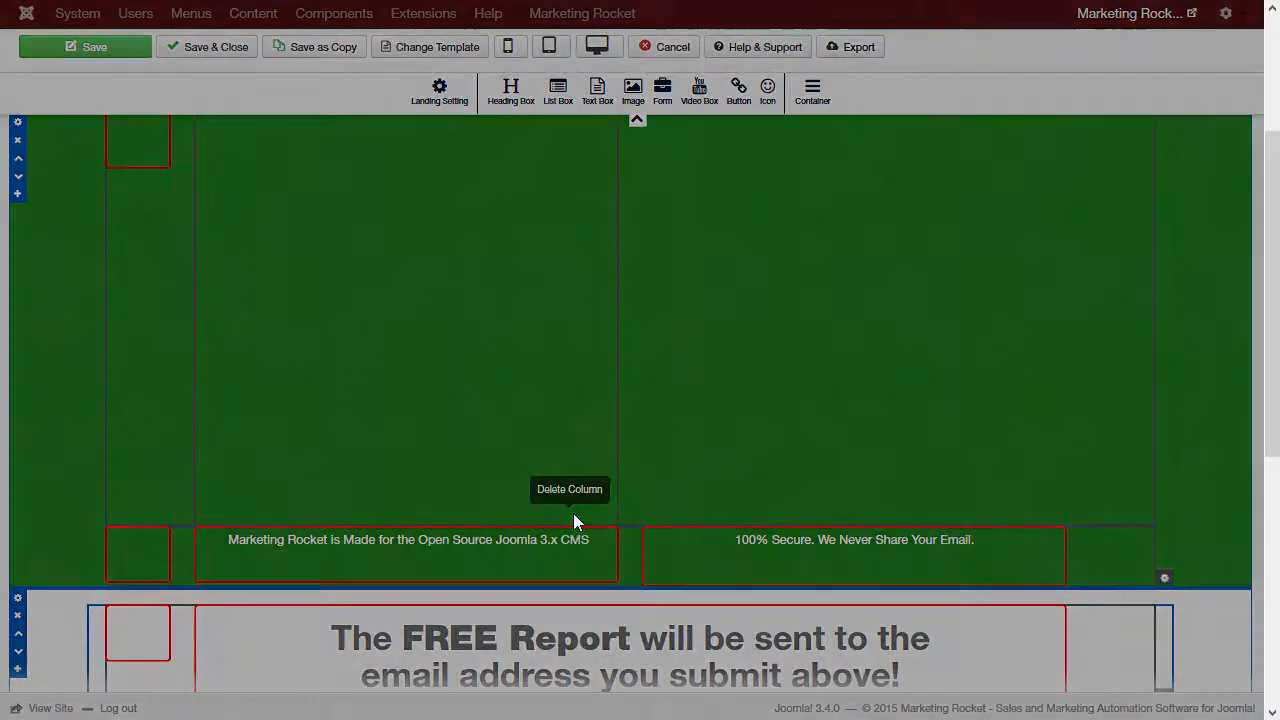
pyautogui.click(1089, 132)
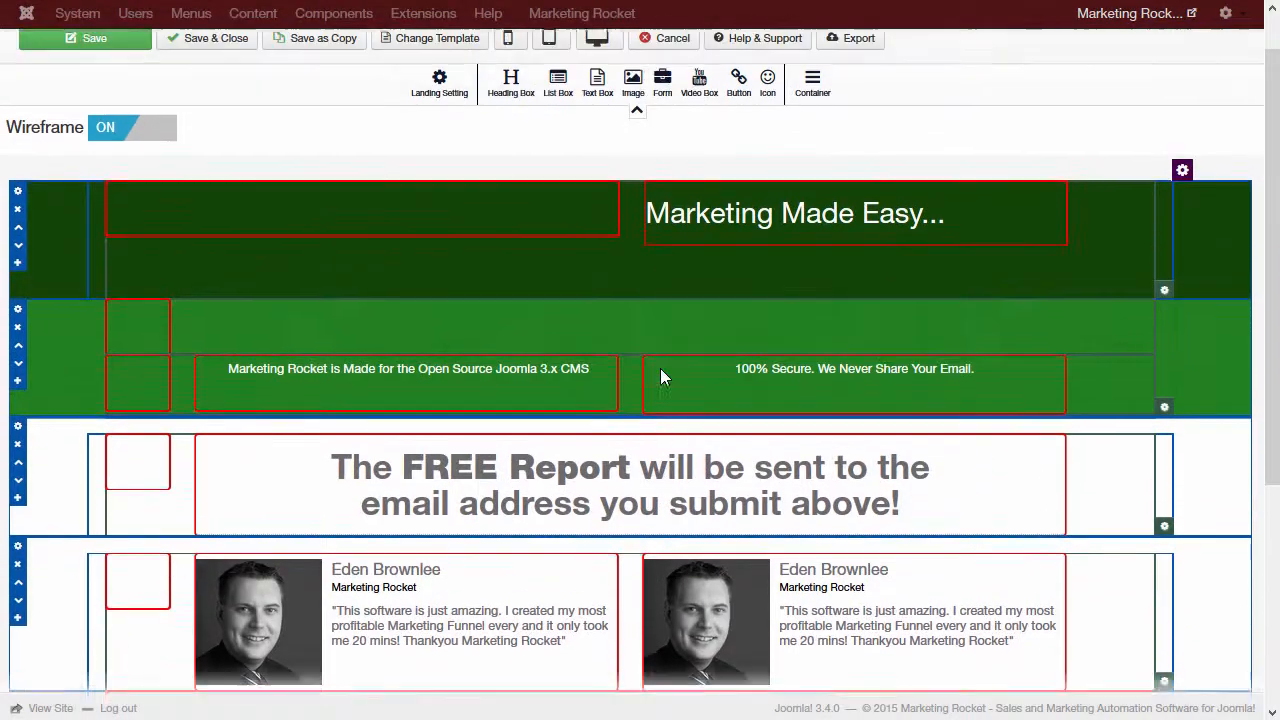
pyautogui.scroll(1, 660, 376)
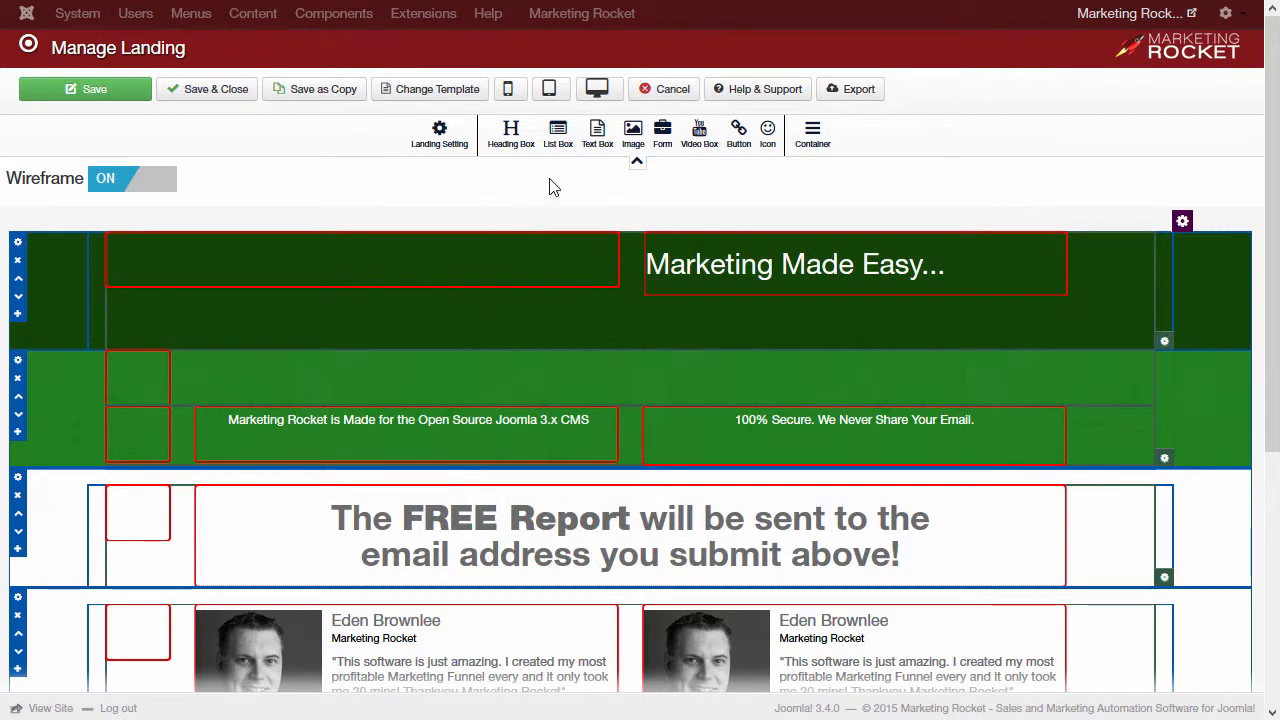
# Step: Add an image element and a box to the green row, setting the image to logo.png
pyautogui.moveTo(633, 133); pyautogui.dragTo(426, 431)
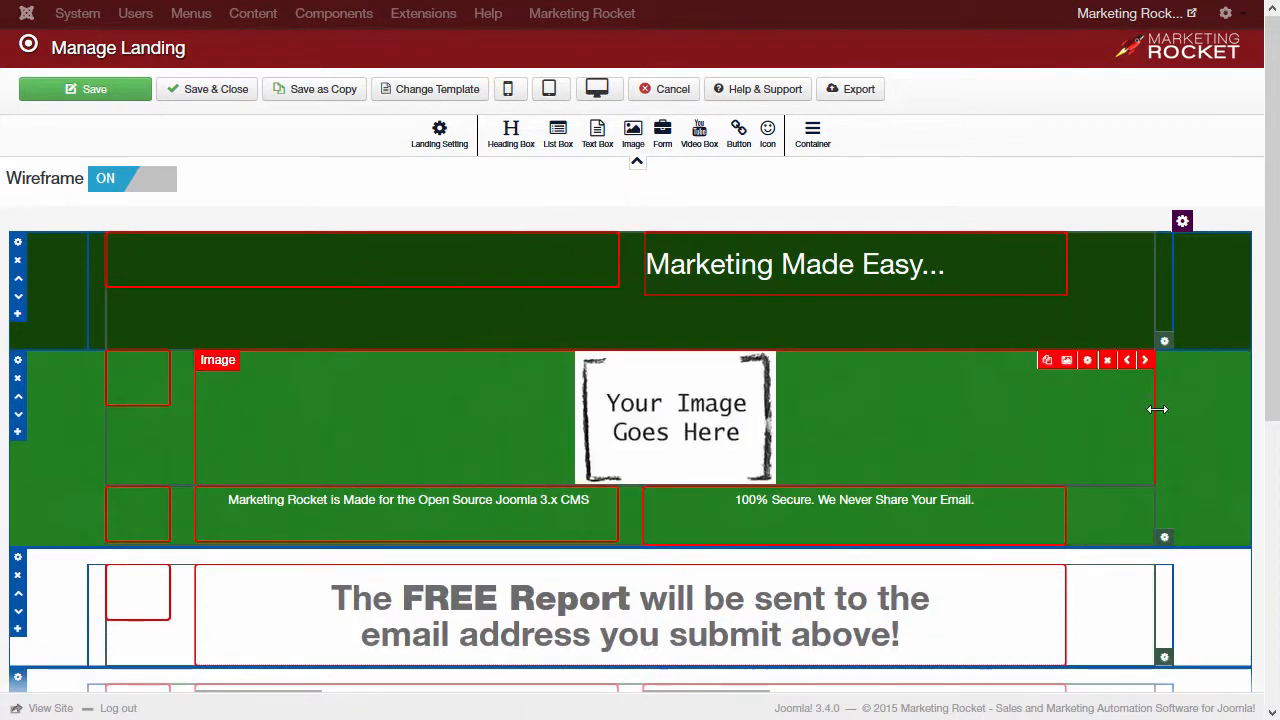
pyautogui.moveTo(1157, 409); pyautogui.dragTo(668, 412)
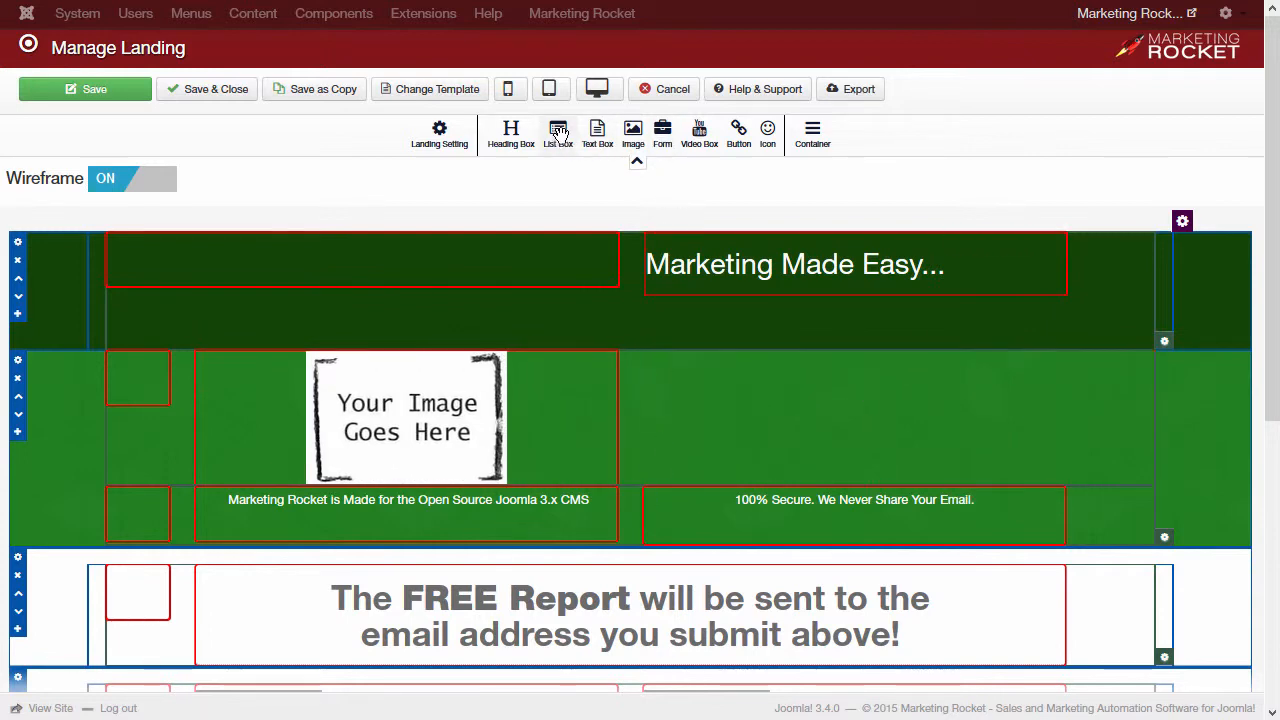
pyautogui.moveTo(594, 134); pyautogui.dragTo(796, 443)
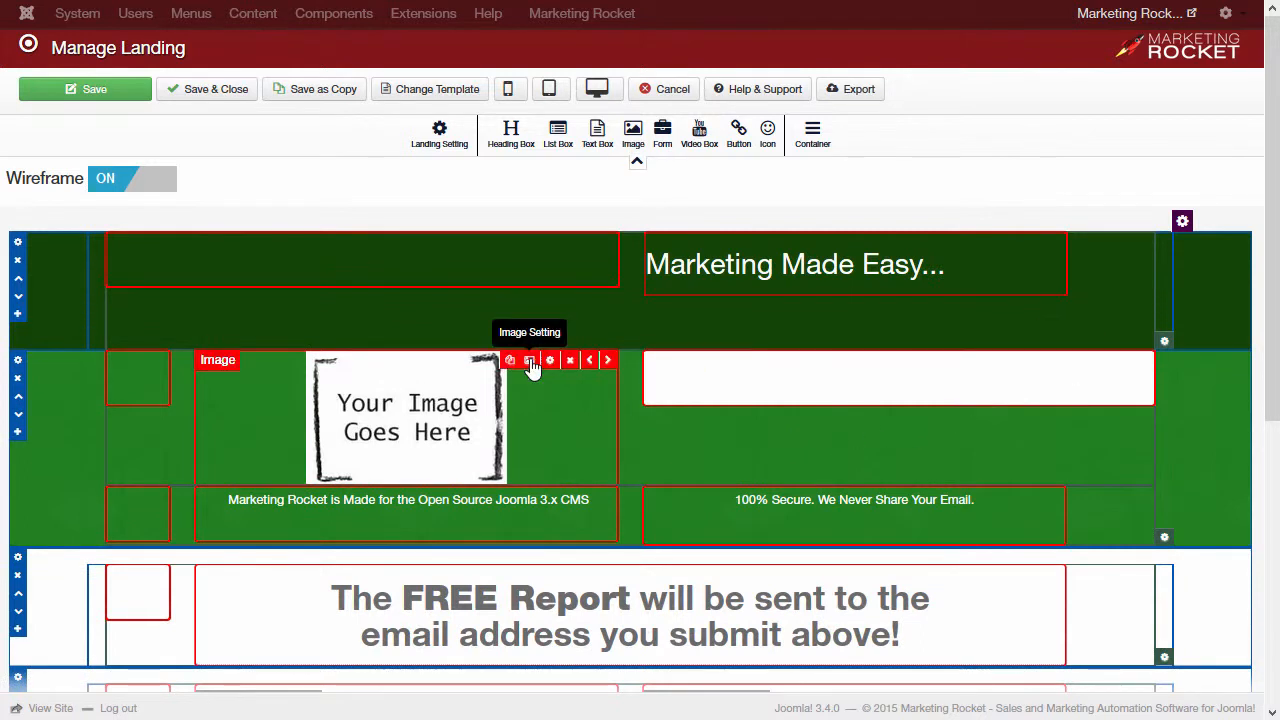
pyautogui.click(531, 362)
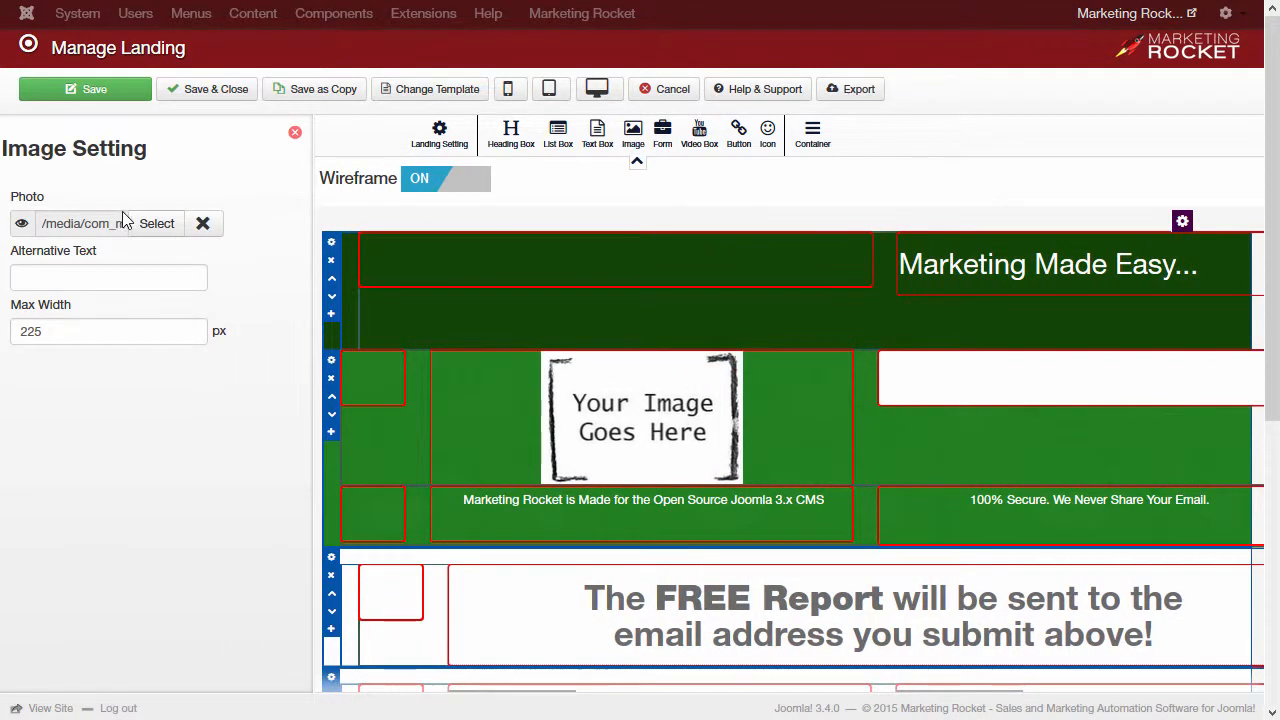
pyautogui.click(150, 223)
pyautogui.click(440, 300)
pyautogui.click(862, 166)
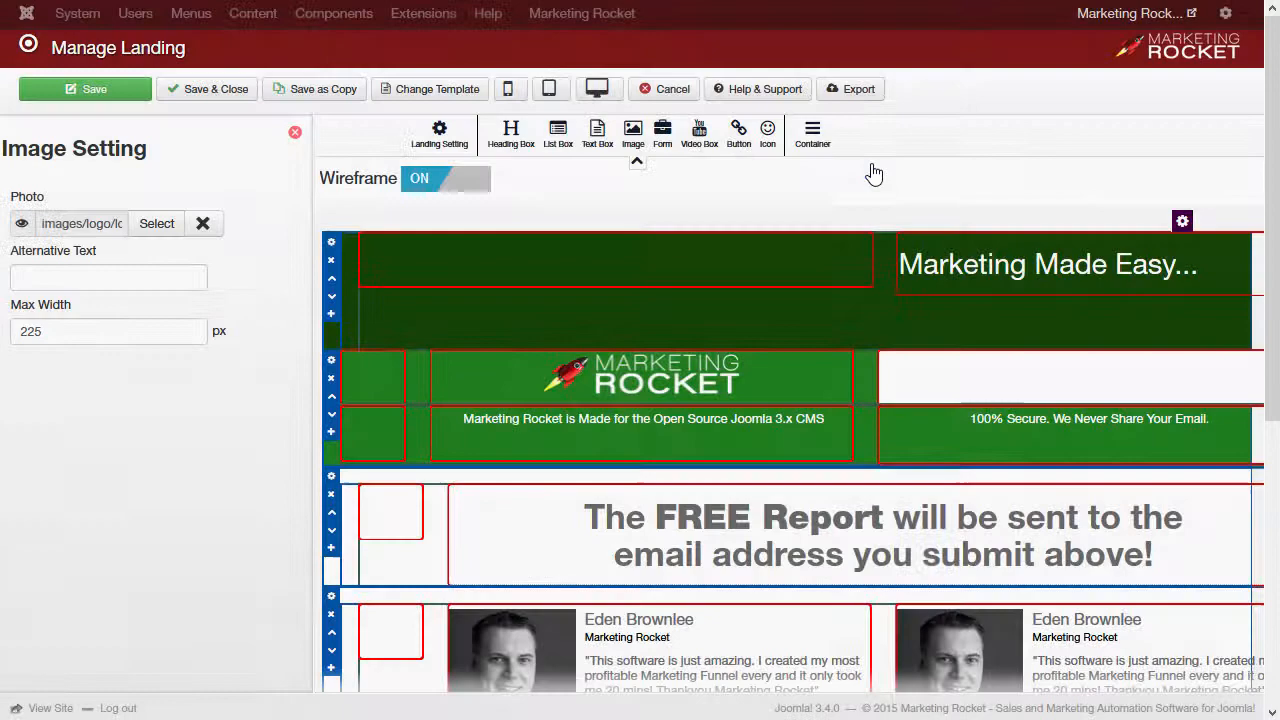
pyautogui.click(295, 133)
# Step: Turn off Background, Border and Box Shadow on the box beside the logo
pyautogui.click(1090, 363)
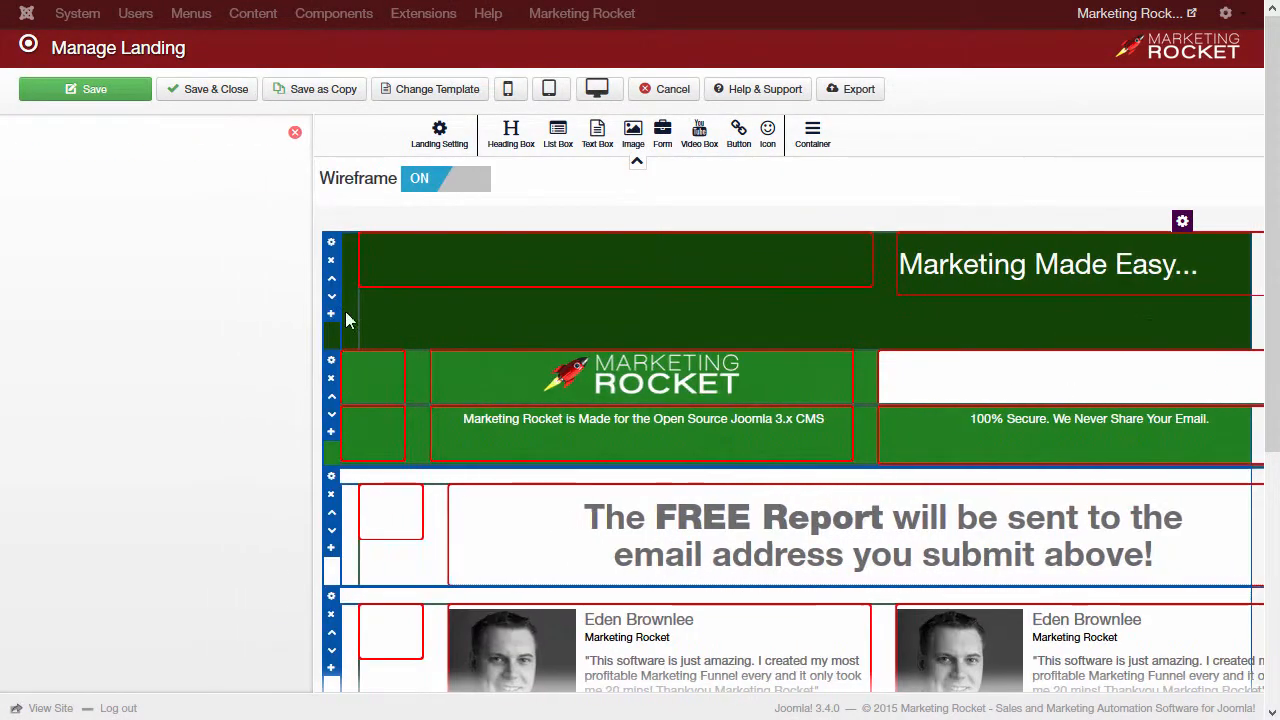
pyautogui.click(192, 474)
pyautogui.click(198, 538)
pyautogui.click(200, 572)
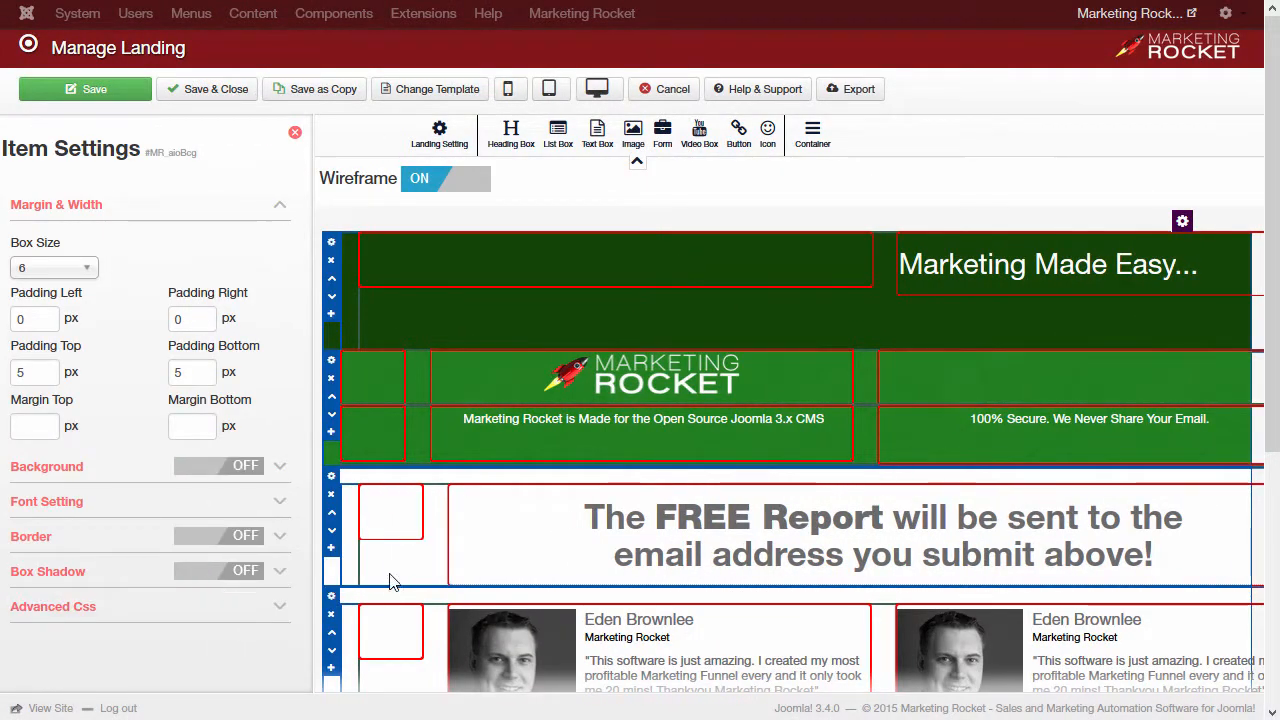
# Step: Enter and save the sentence thanking visitors for requesting the '7 Steps to Marketing' ebook in the right-hand box
pyautogui.click(295, 133)
pyautogui.click(1071, 371)
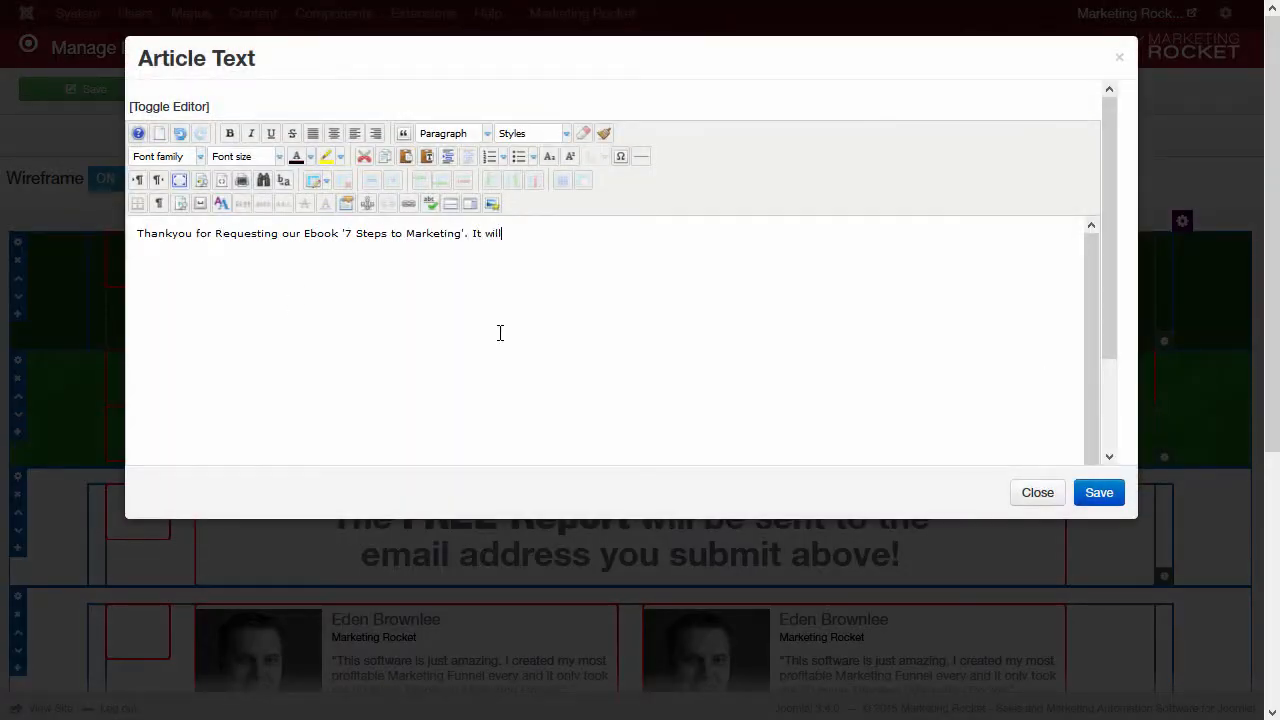
pyautogui.click(1086, 496)
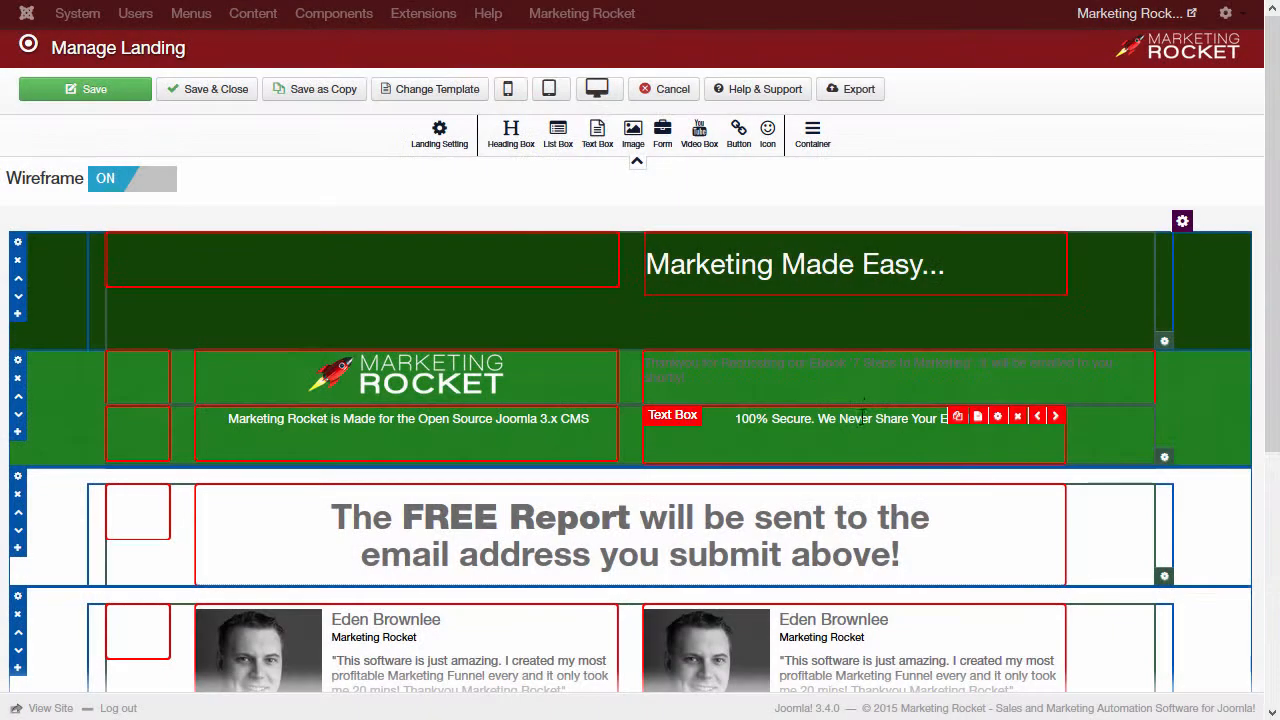
# Step: Set the thank-you text colour to white #ffffff and centre its content alignment
pyautogui.click(1087, 361)
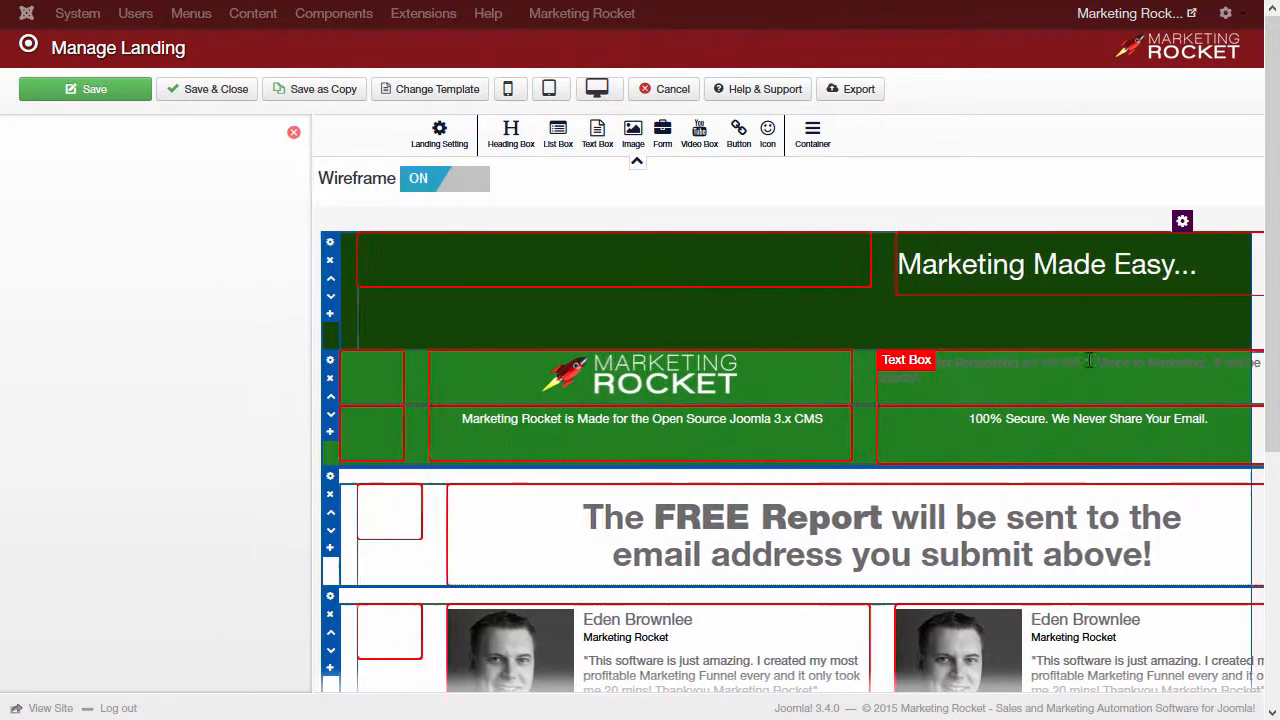
pyautogui.click(97, 497)
pyautogui.click(84, 342)
pyautogui.moveTo(68, 400); pyautogui.dragTo(15, 361)
pyautogui.click(222, 327)
pyautogui.click(86, 589)
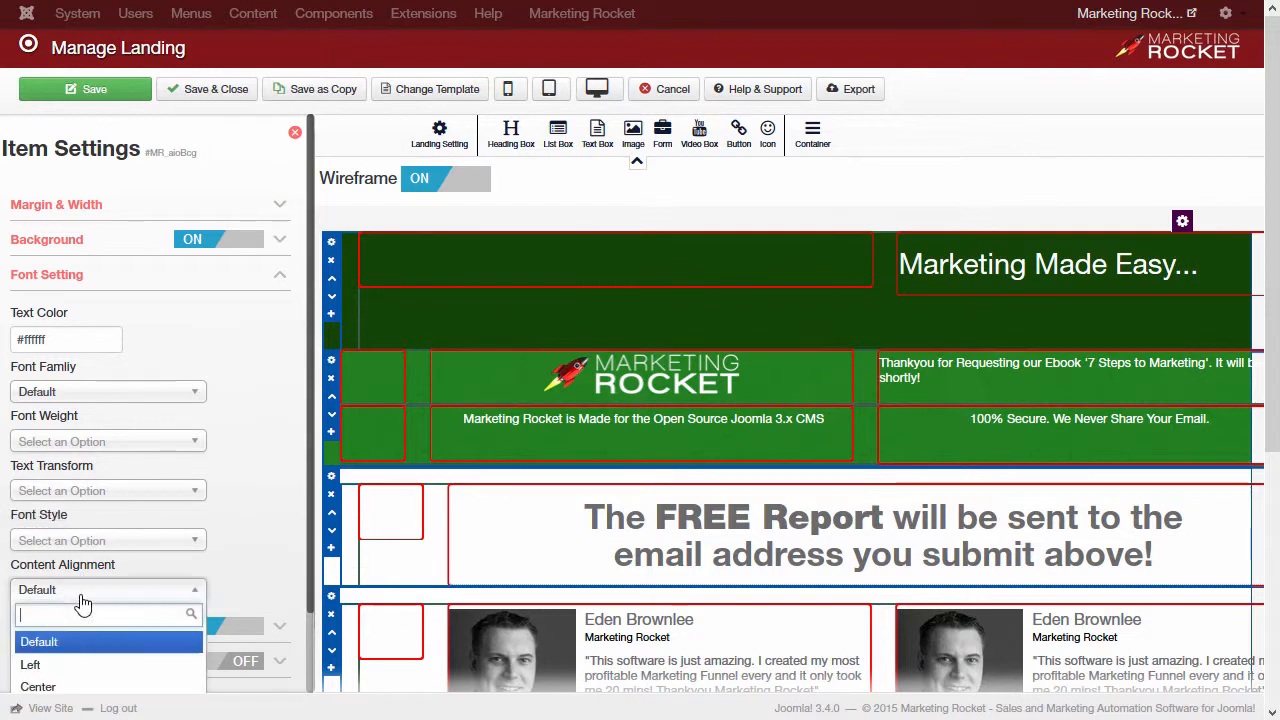
pyautogui.click(48, 689)
pyautogui.click(294, 132)
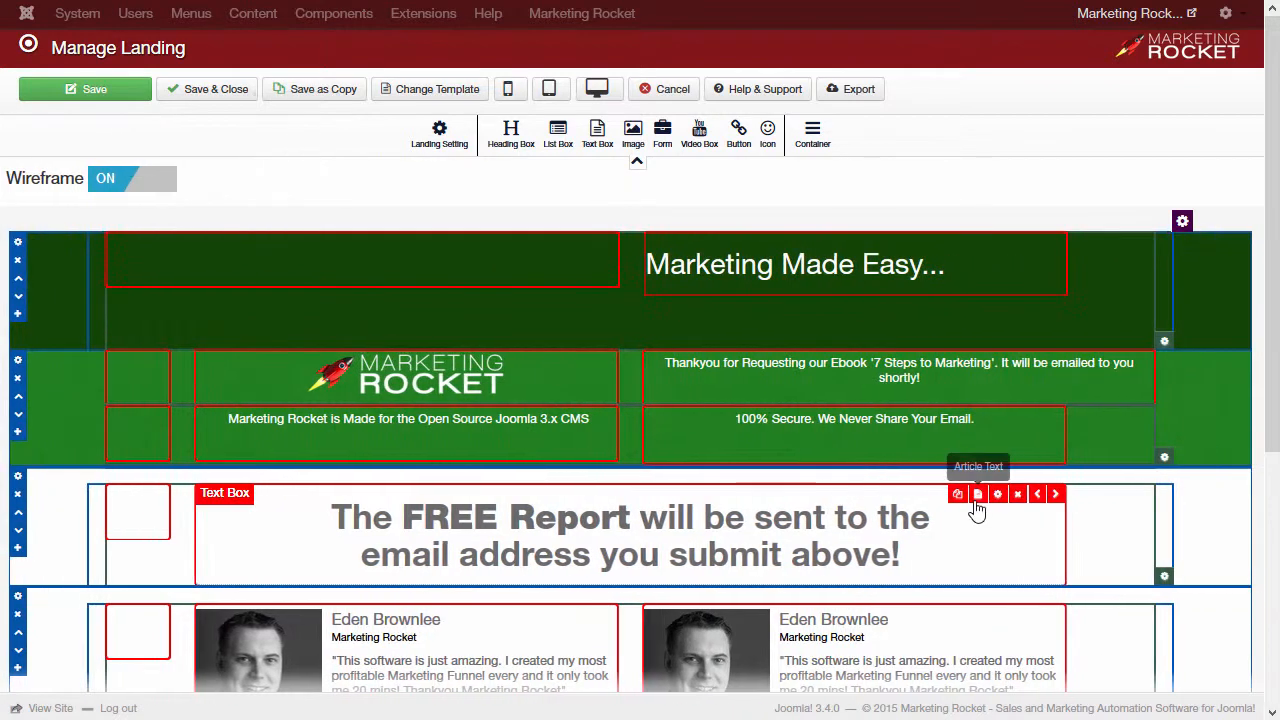
# Step: Delete the '100% Secure' caption and the Joomla caption column from the green row
pyautogui.click(1001, 418)
pyautogui.click(1089, 130)
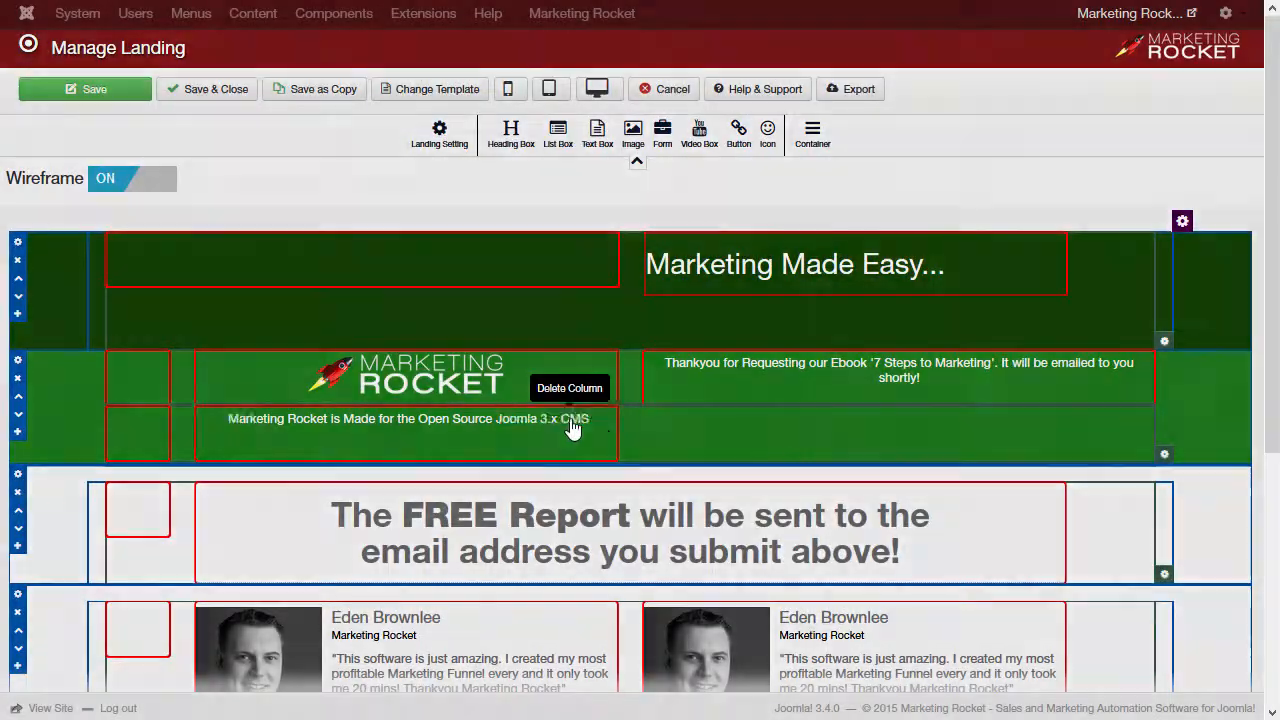
pyautogui.click(571, 429)
pyautogui.click(1090, 134)
# Step: Give the logo and the thank-you text box a 40 px top margin
pyautogui.click(525, 360)
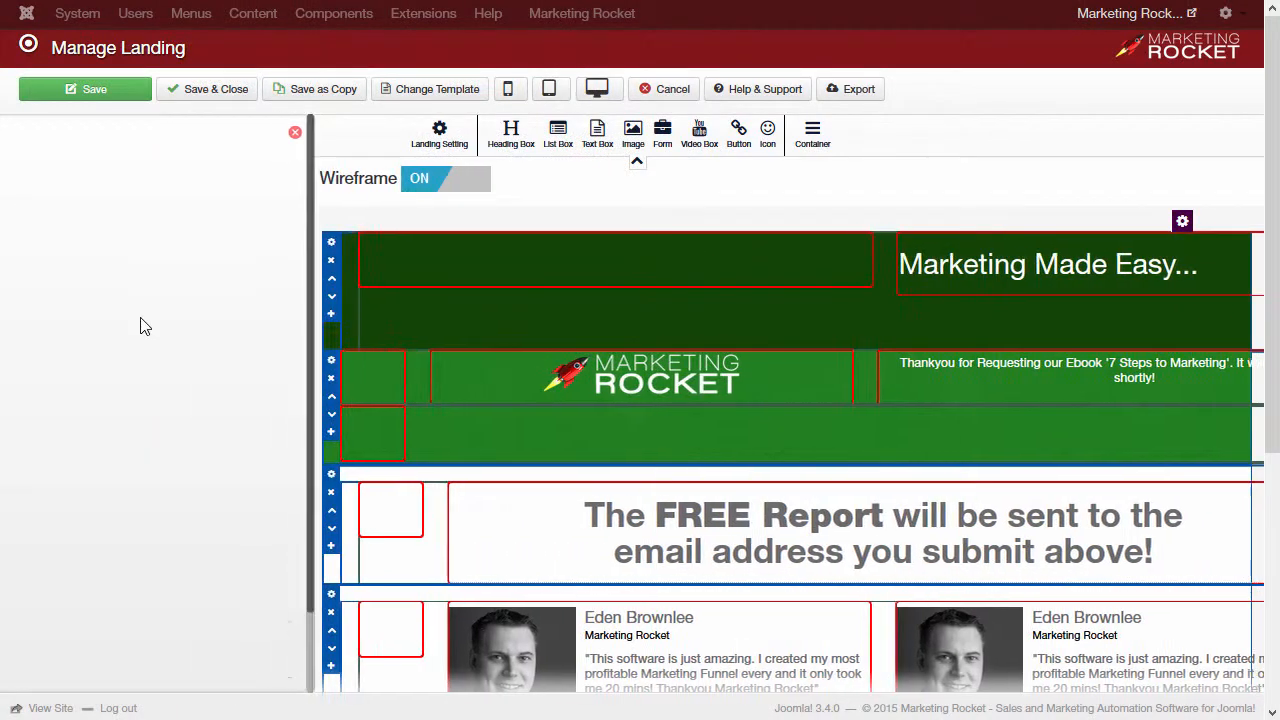
pyautogui.click(104, 212)
pyautogui.click(35, 426)
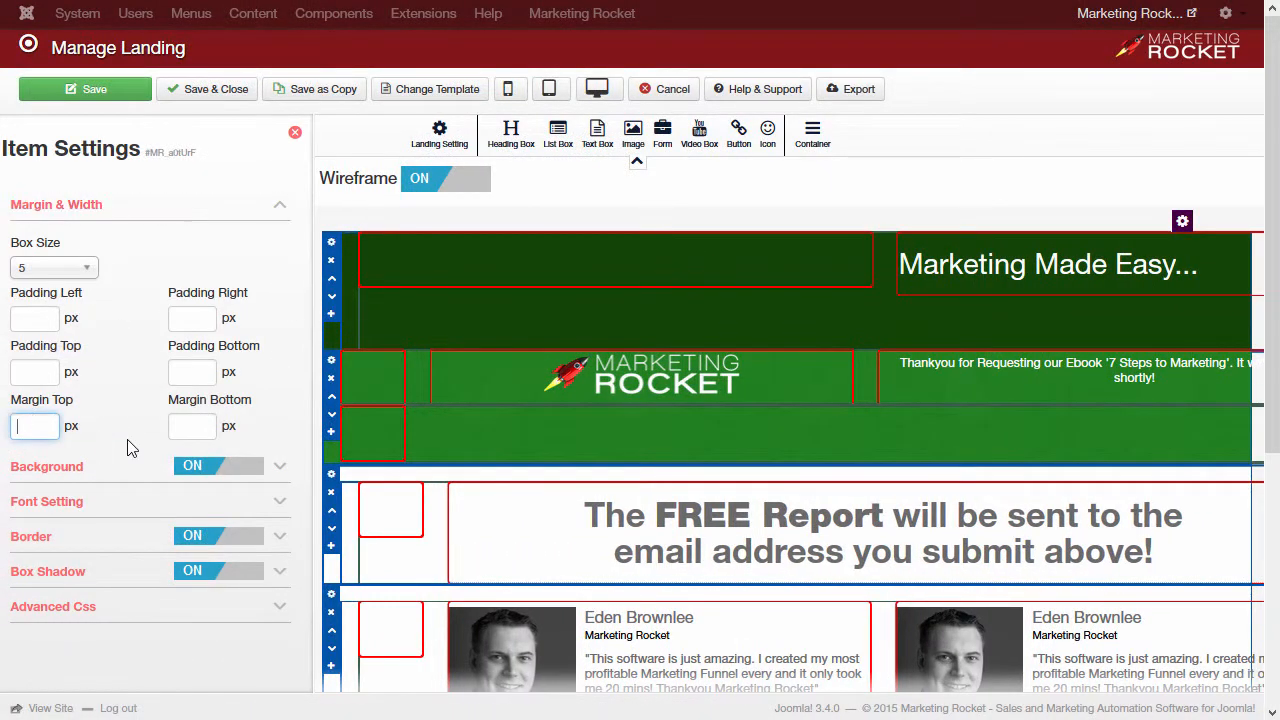
pyautogui.write('40')
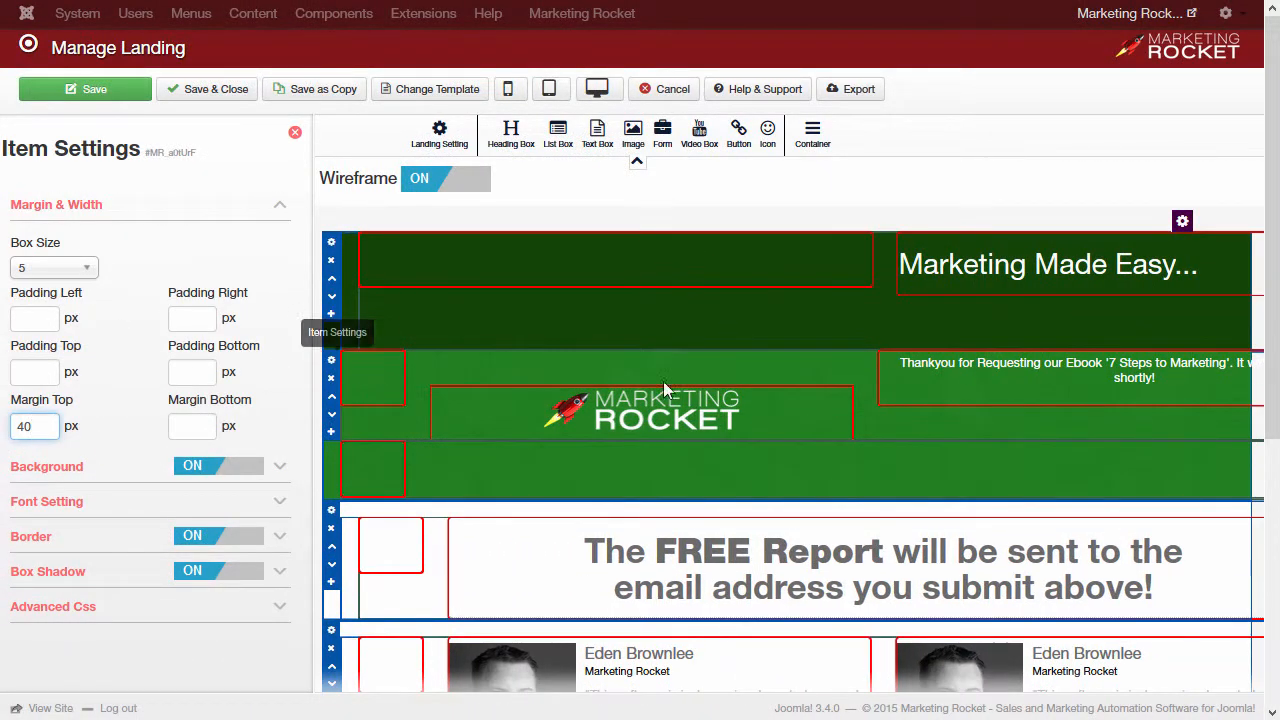
pyautogui.click(295, 133)
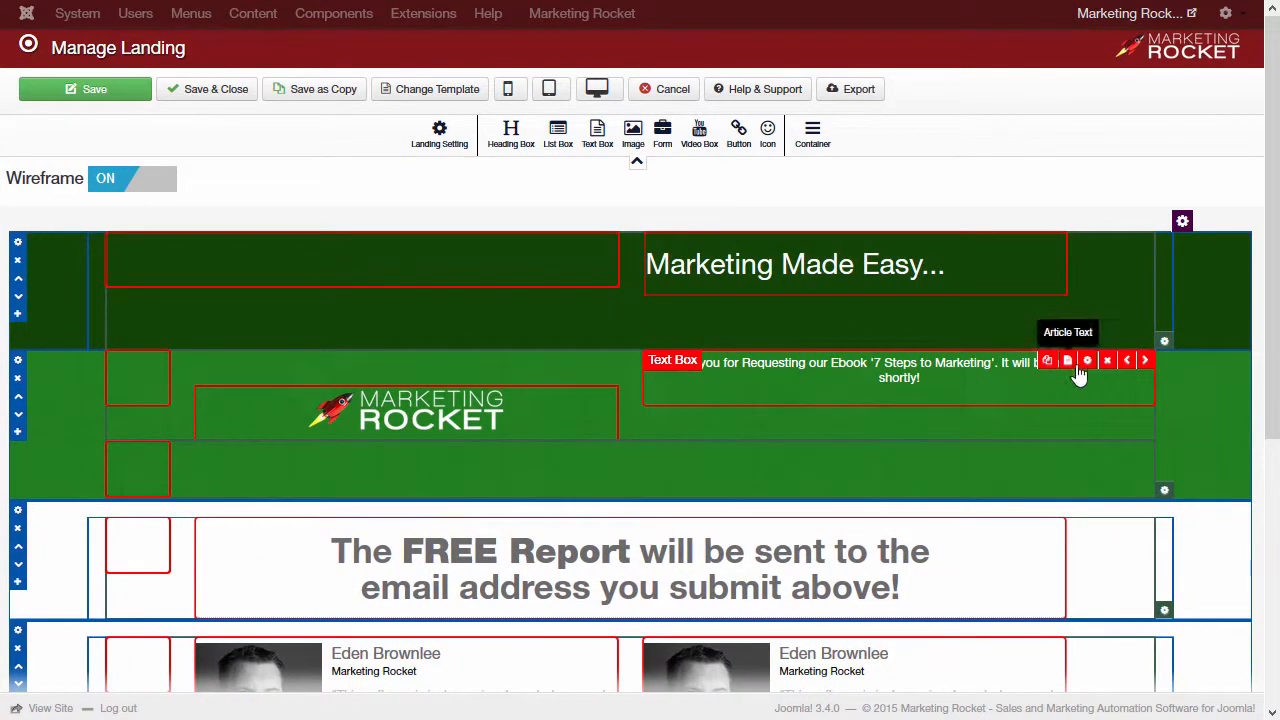
pyautogui.click(1080, 363)
pyautogui.click(38, 426)
pyautogui.write('40')
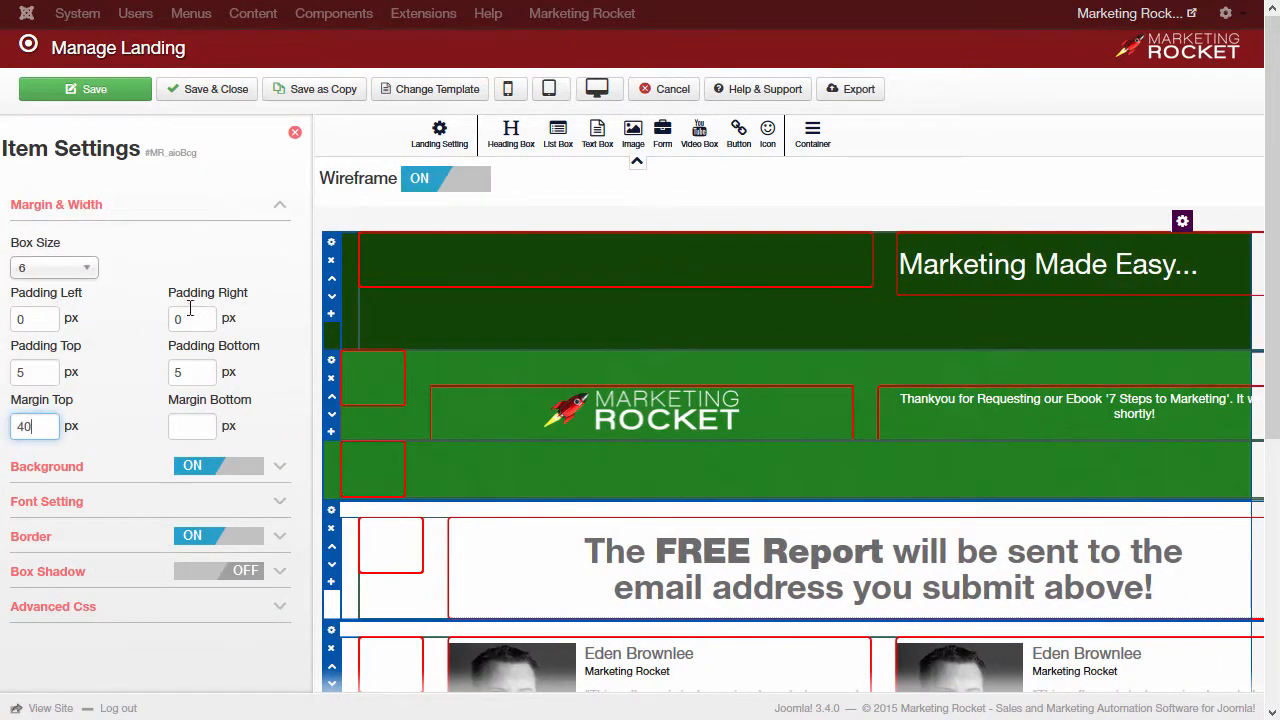
pyautogui.click(295, 132)
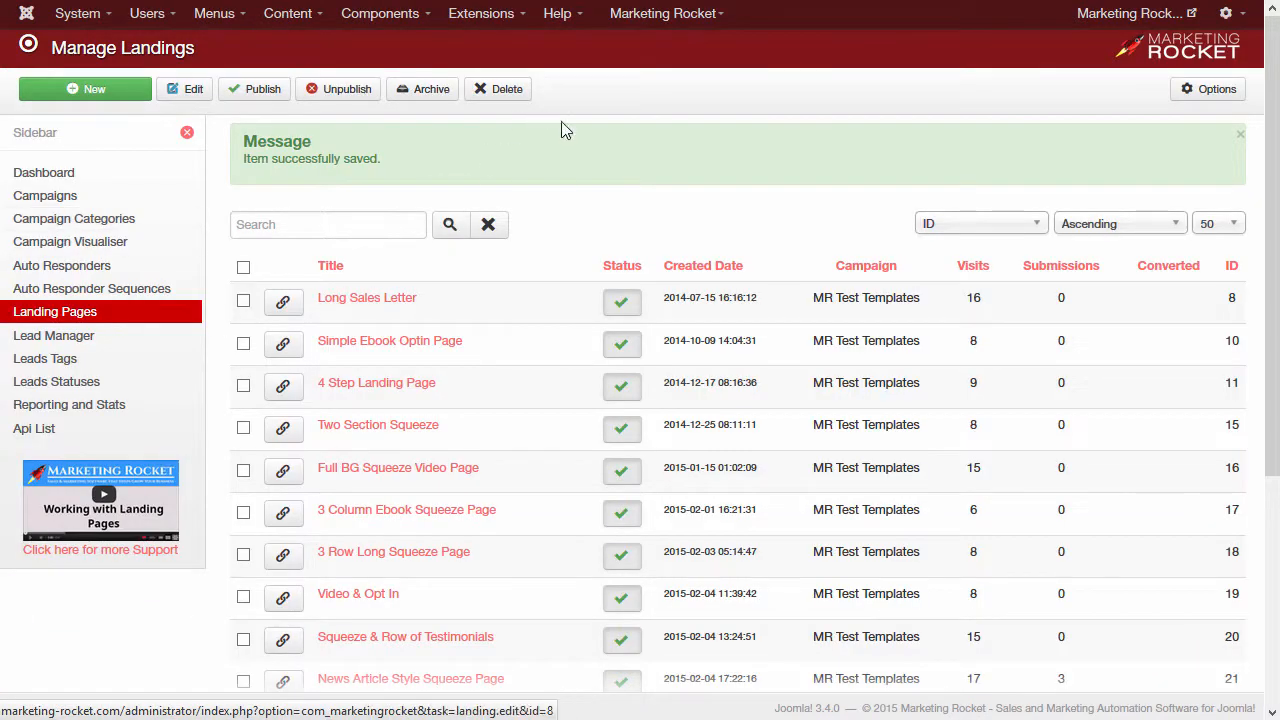
pyautogui.scroll(-5, 118, 118)
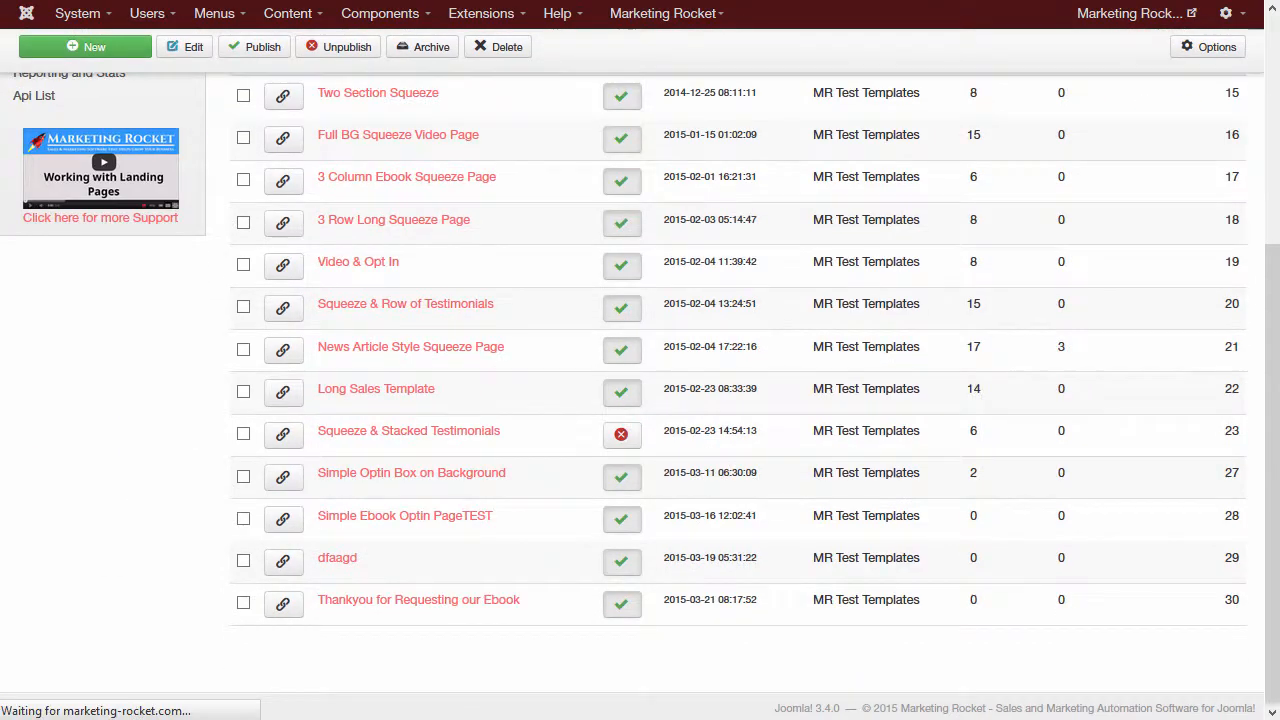
# Step: Start a Squeeze Page from the Simple Ebook Optin Page template in Intro Video Test Campaign, setting name and SEO title
pyautogui.scroll(-1, 937, 489)
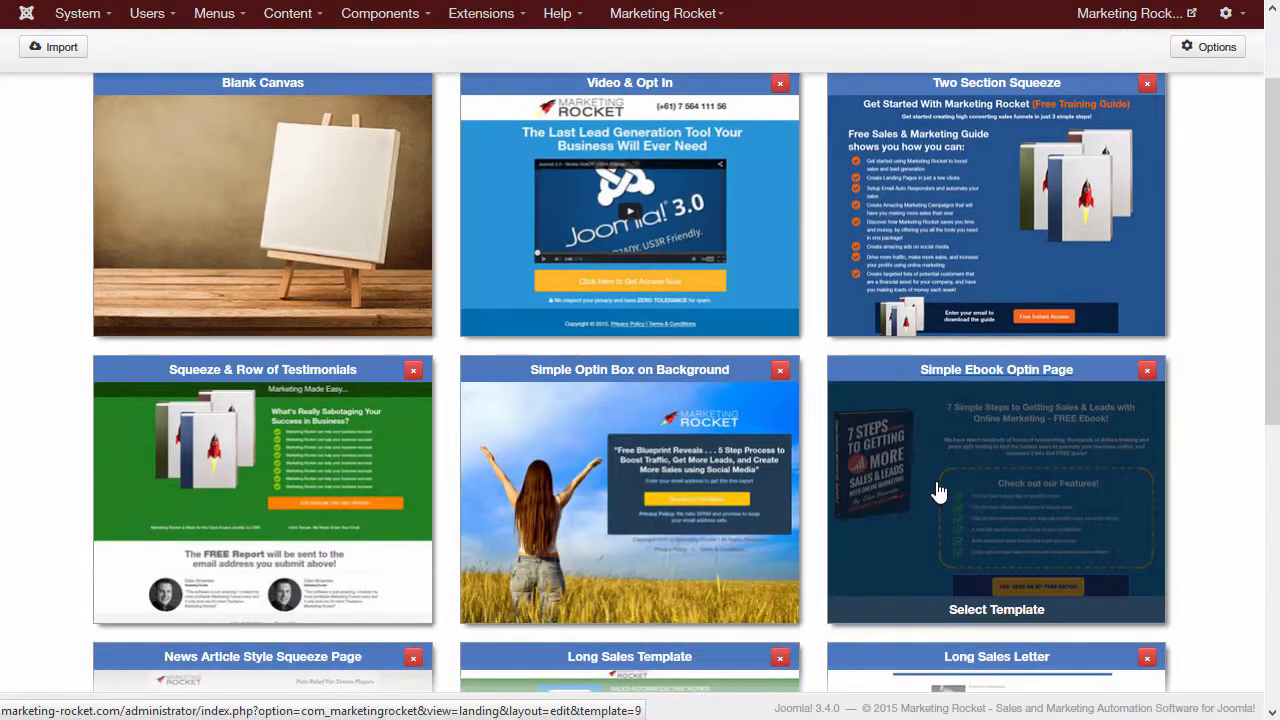
pyautogui.click(937, 489)
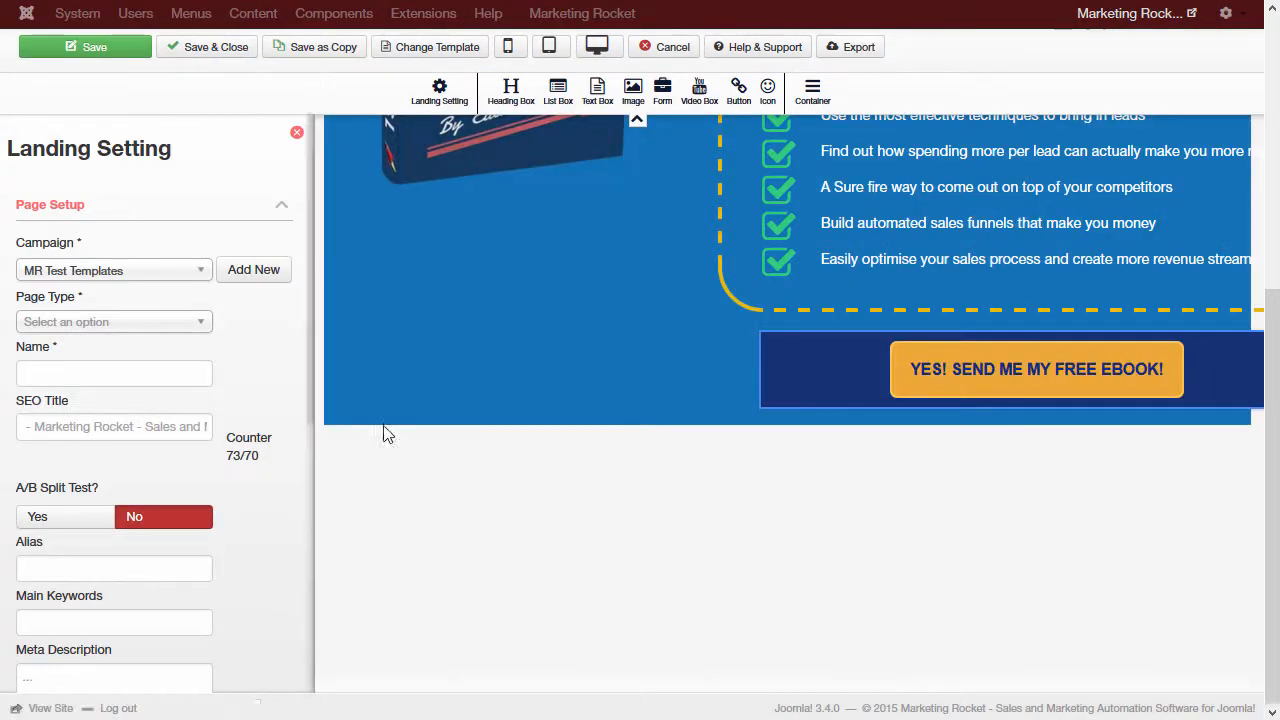
pyautogui.click(151, 272)
pyautogui.click(137, 312)
pyautogui.click(105, 321)
pyautogui.click(105, 343)
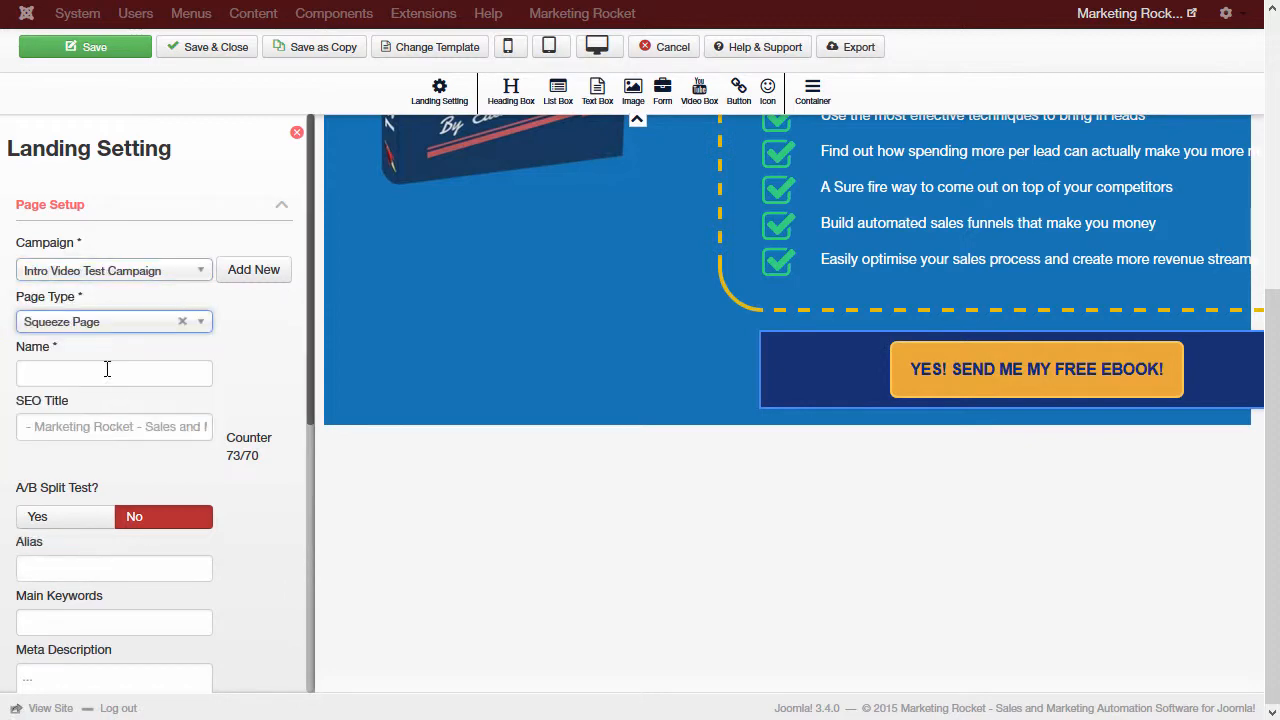
pyautogui.click(157, 369)
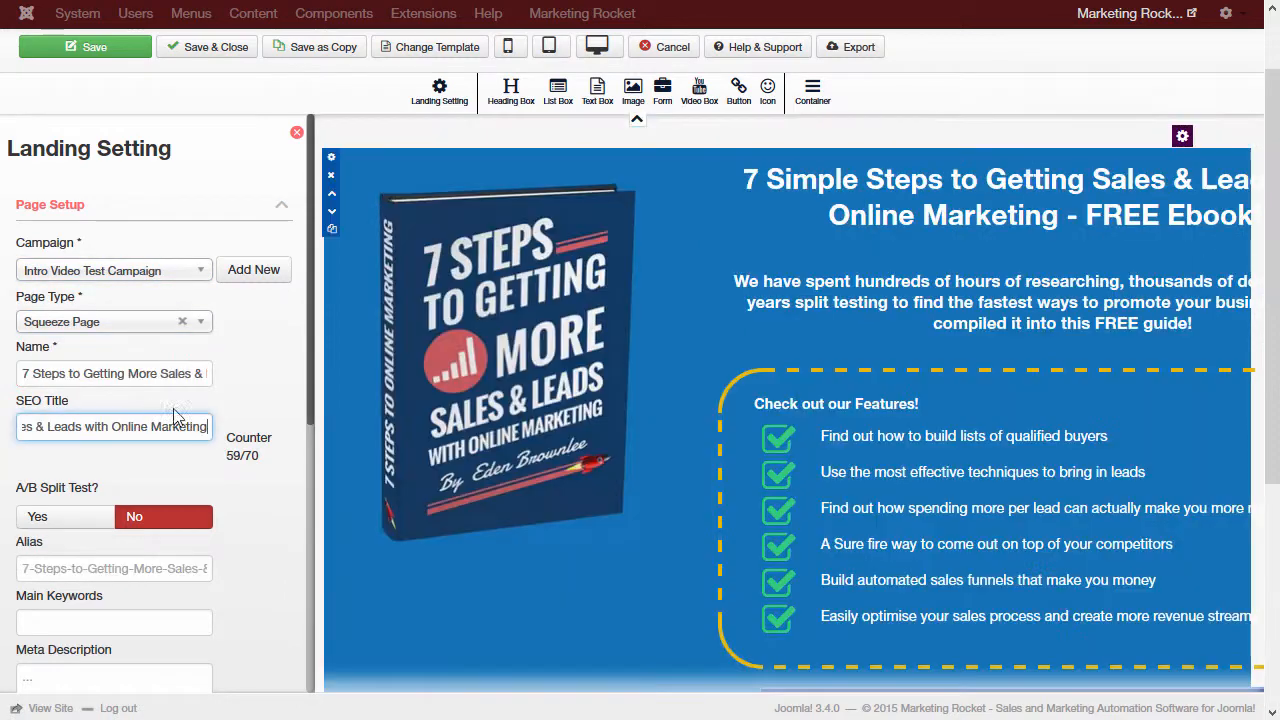
pyautogui.click(239, 409)
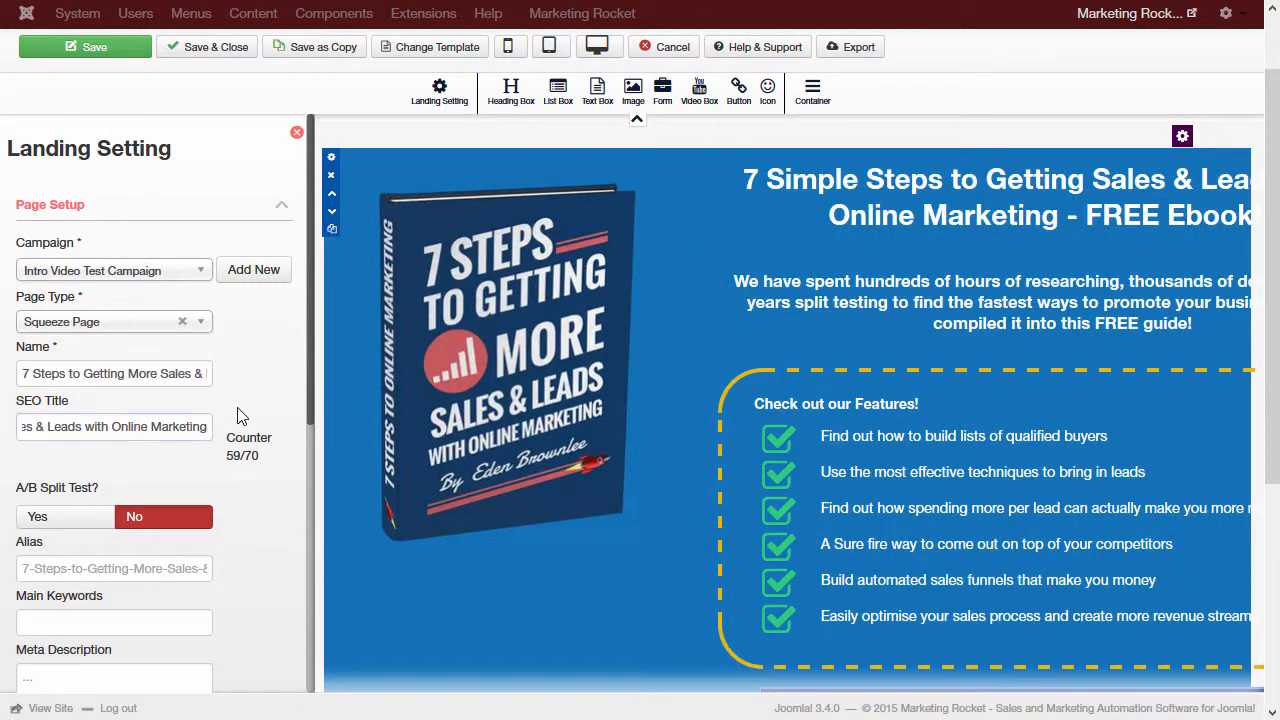
pyautogui.scroll(-1, 234, 392)
pyautogui.scroll(1, 232, 388)
pyautogui.click(145, 210)
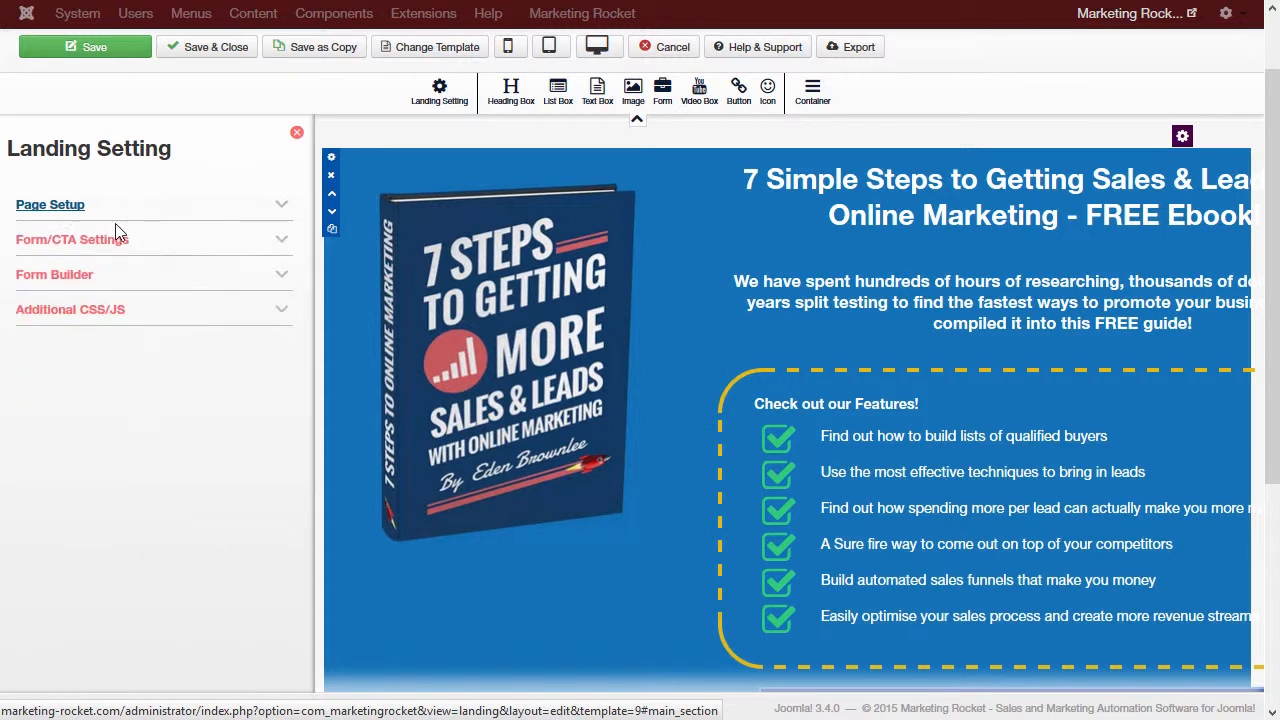
# Step: Keep the form and make submissions open the 'Thankyou for Requesting our Ebook' landing page
pyautogui.click(155, 242)
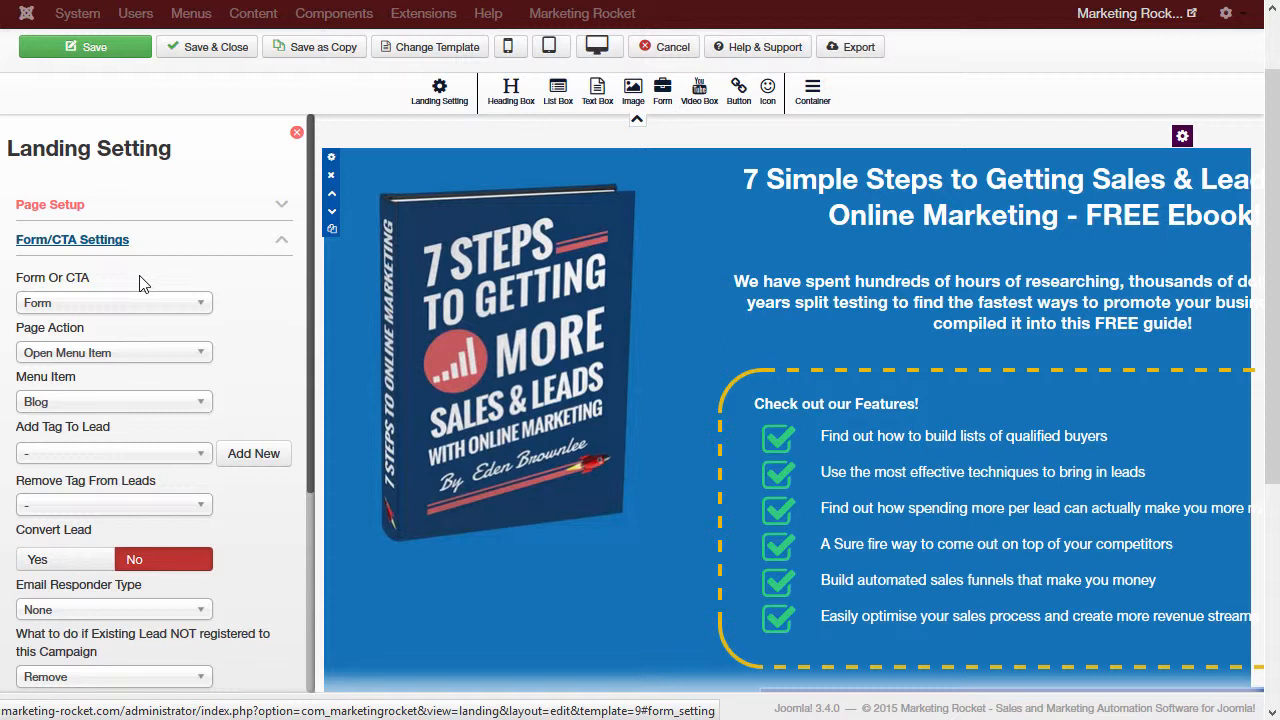
pyautogui.click(36, 305)
pyautogui.click(87, 316)
pyautogui.click(92, 358)
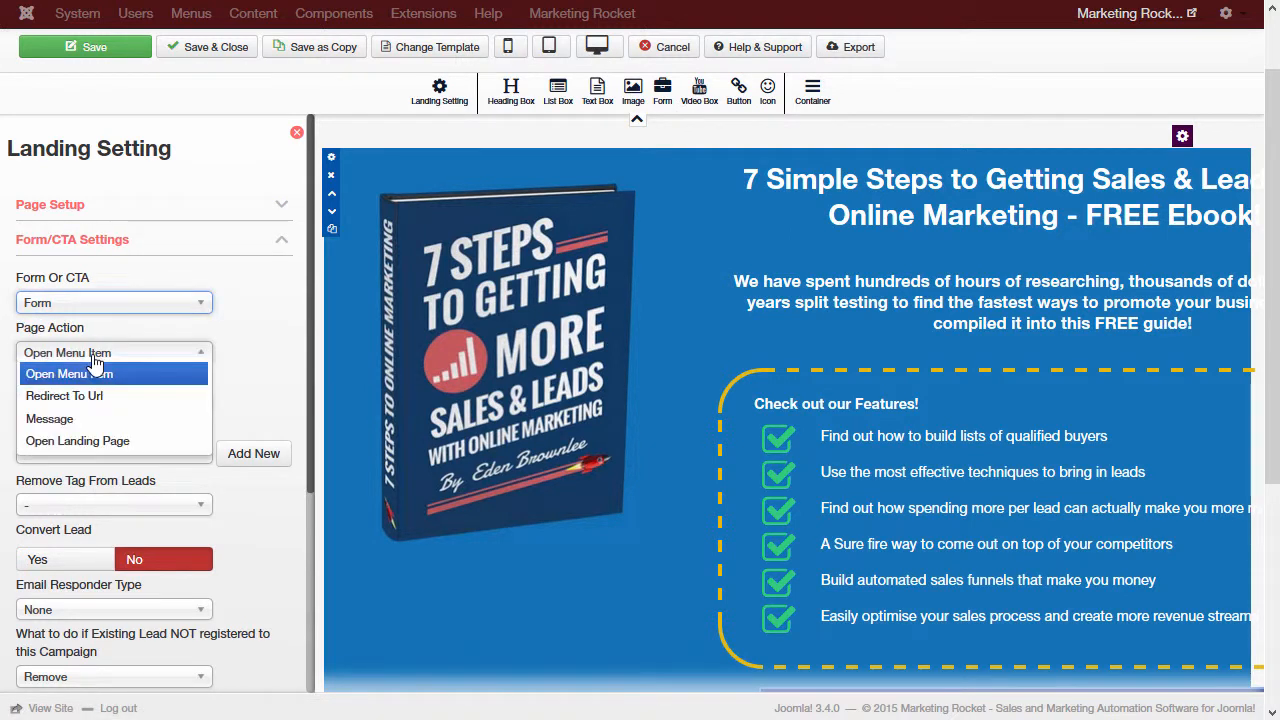
pyautogui.click(100, 450)
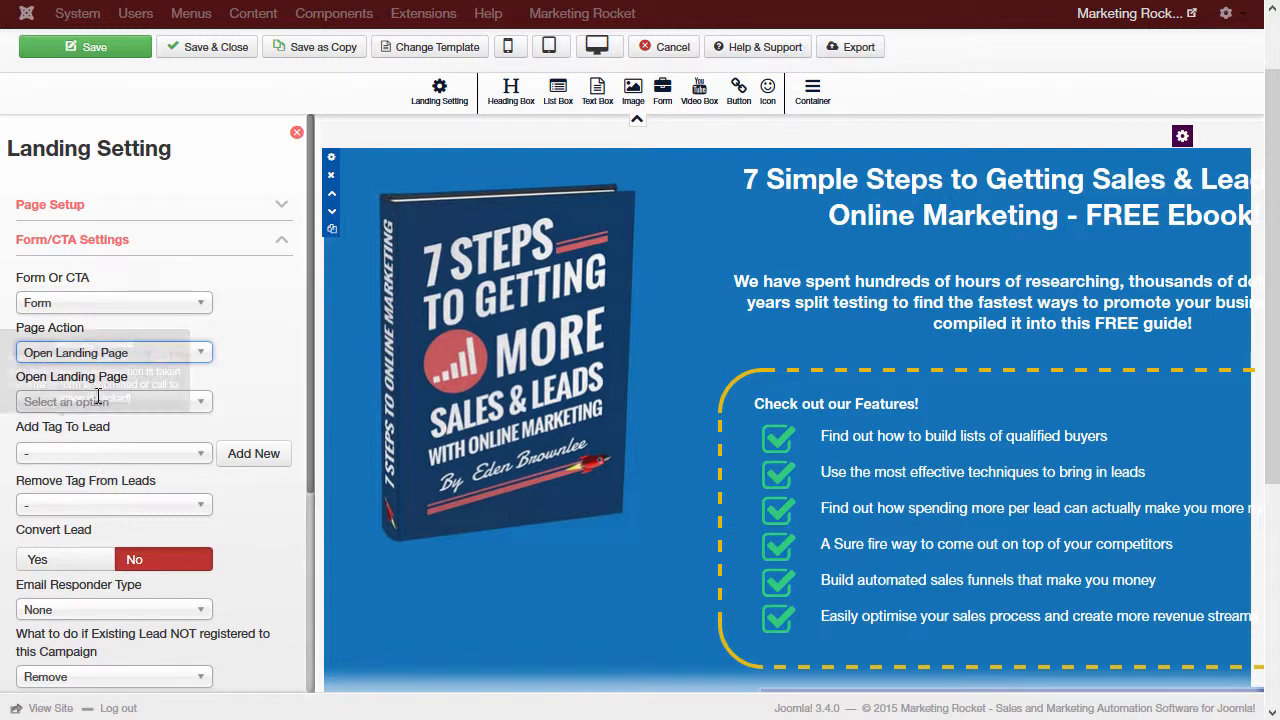
pyautogui.click(104, 401)
pyautogui.click(100, 430)
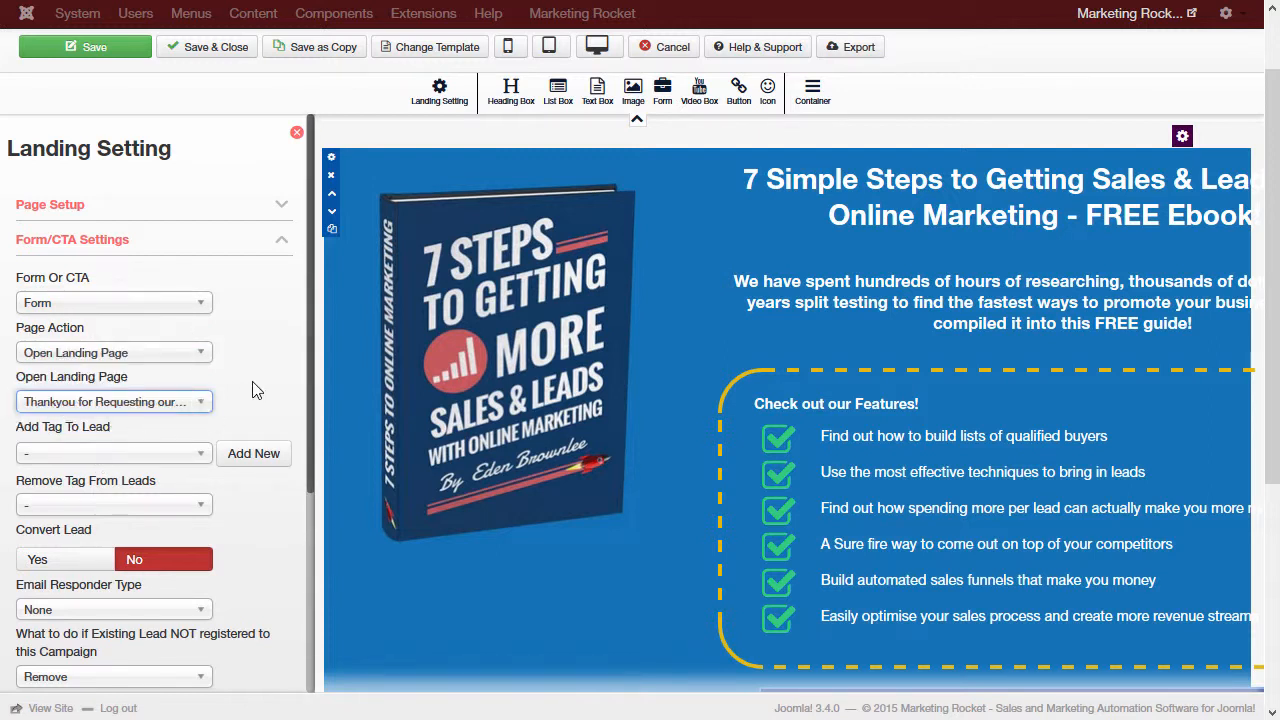
pyautogui.scroll(-1, 120, 405)
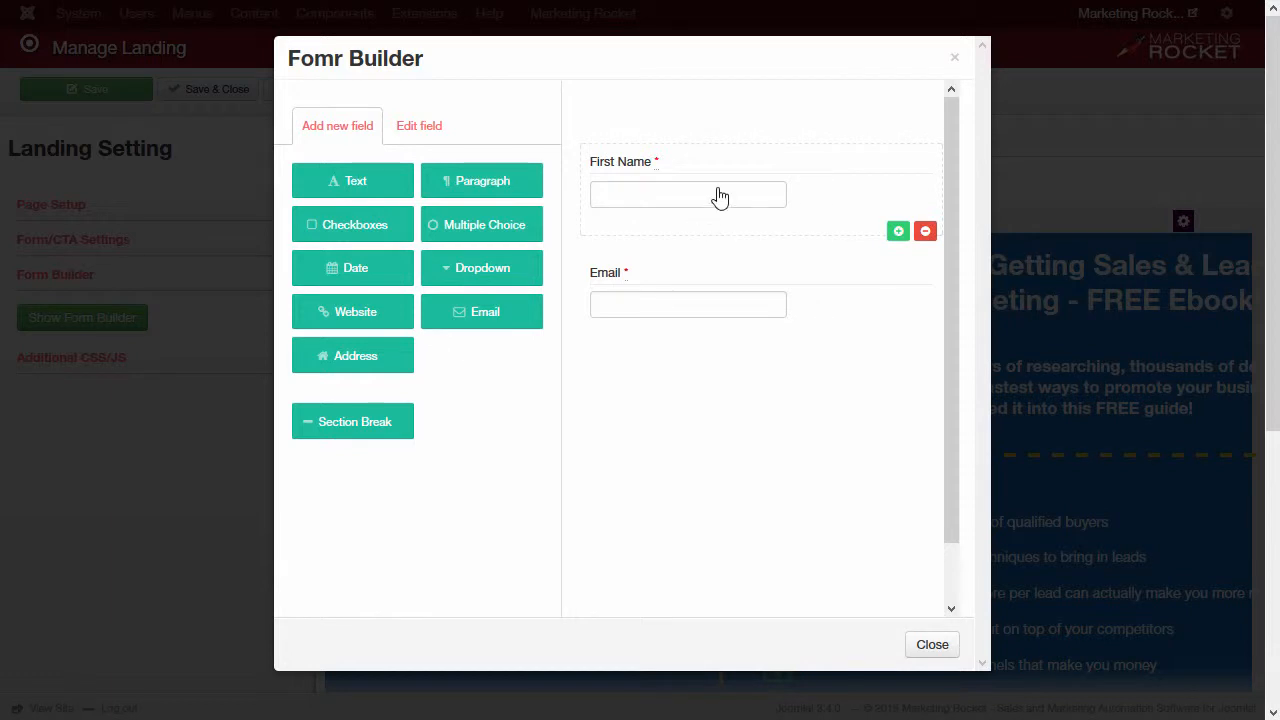
# Step: Review the First Name and Email form fields, adding and then removing a date field
pyautogui.click(720, 197)
pyautogui.click(670, 305)
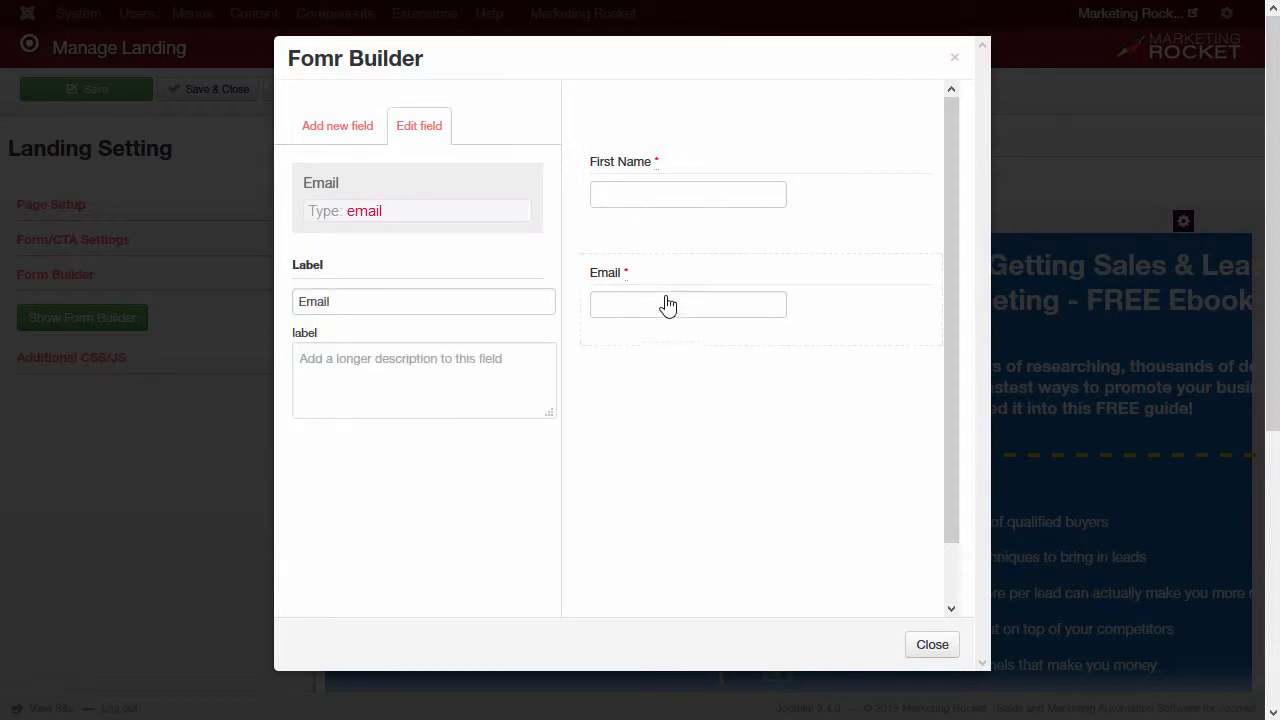
pyautogui.click(337, 126)
pyautogui.moveTo(350, 268); pyautogui.dragTo(669, 411)
pyautogui.click(925, 476)
pyautogui.click(932, 644)
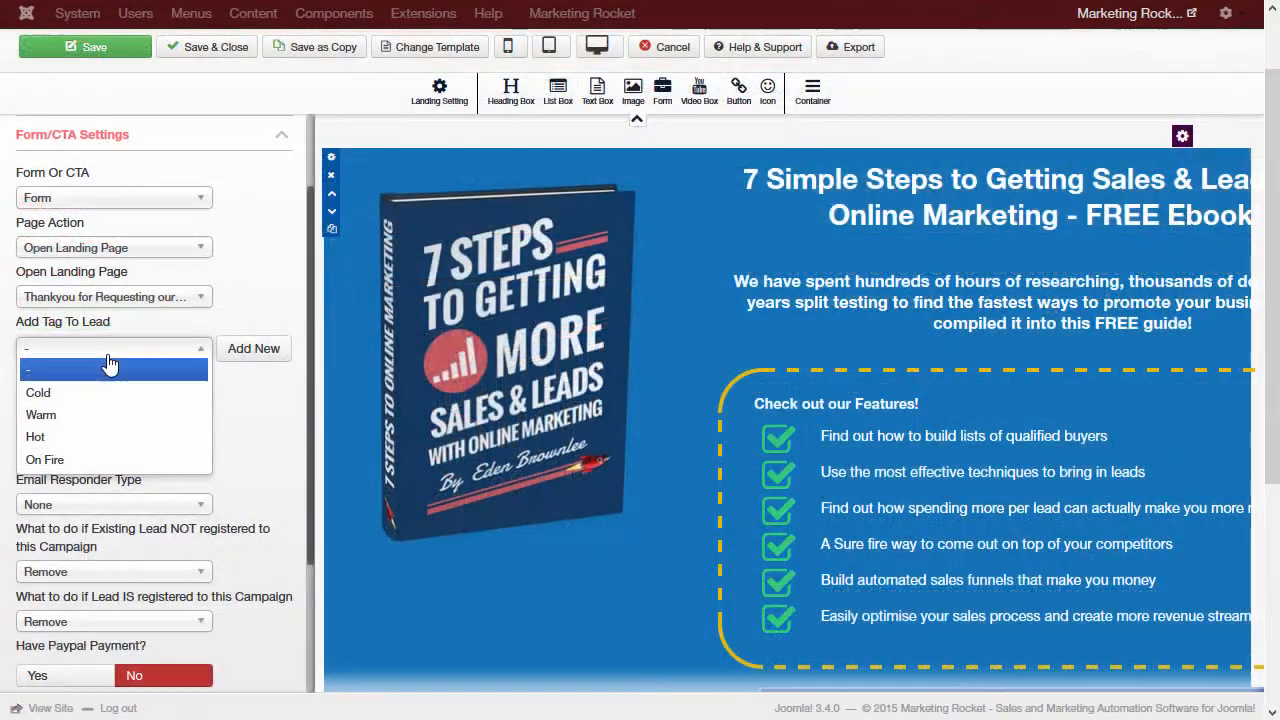
# Step: Mark leads Warm, tag them with a new 'Requested Ebook' tag, and switch Convert Lead on
pyautogui.click(91, 414)
pyautogui.click(245, 356)
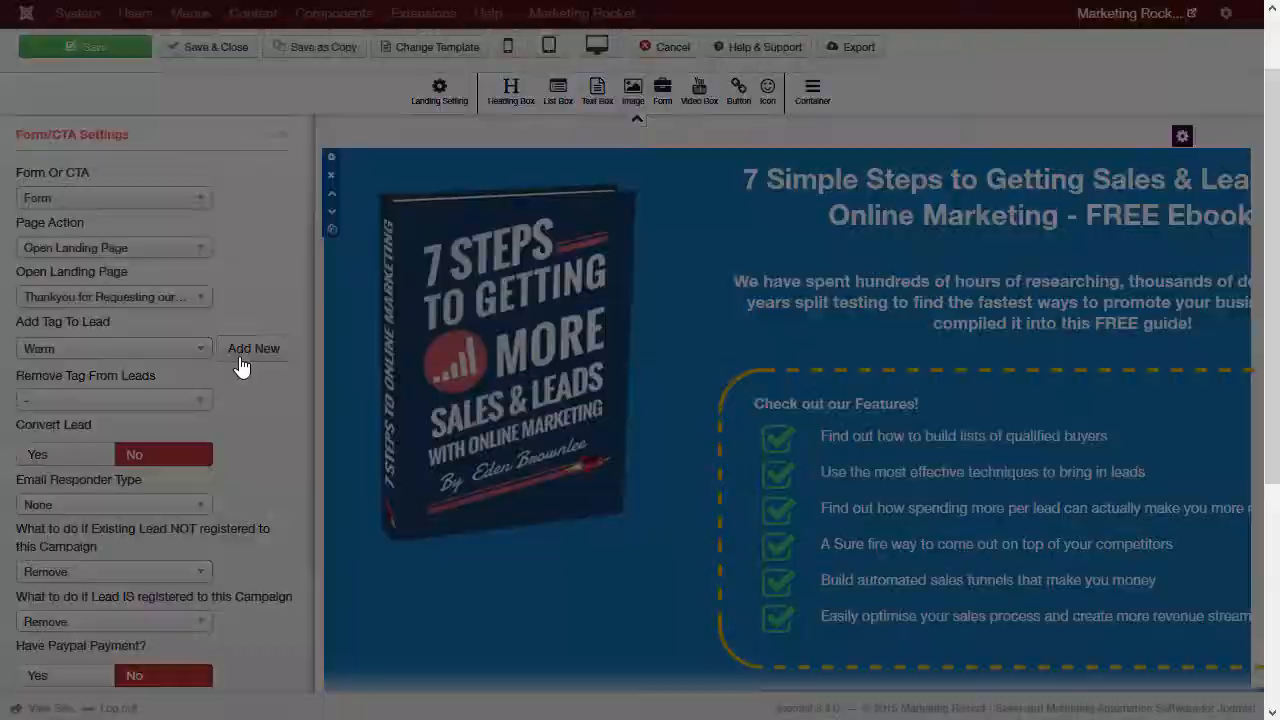
pyautogui.click(460, 156)
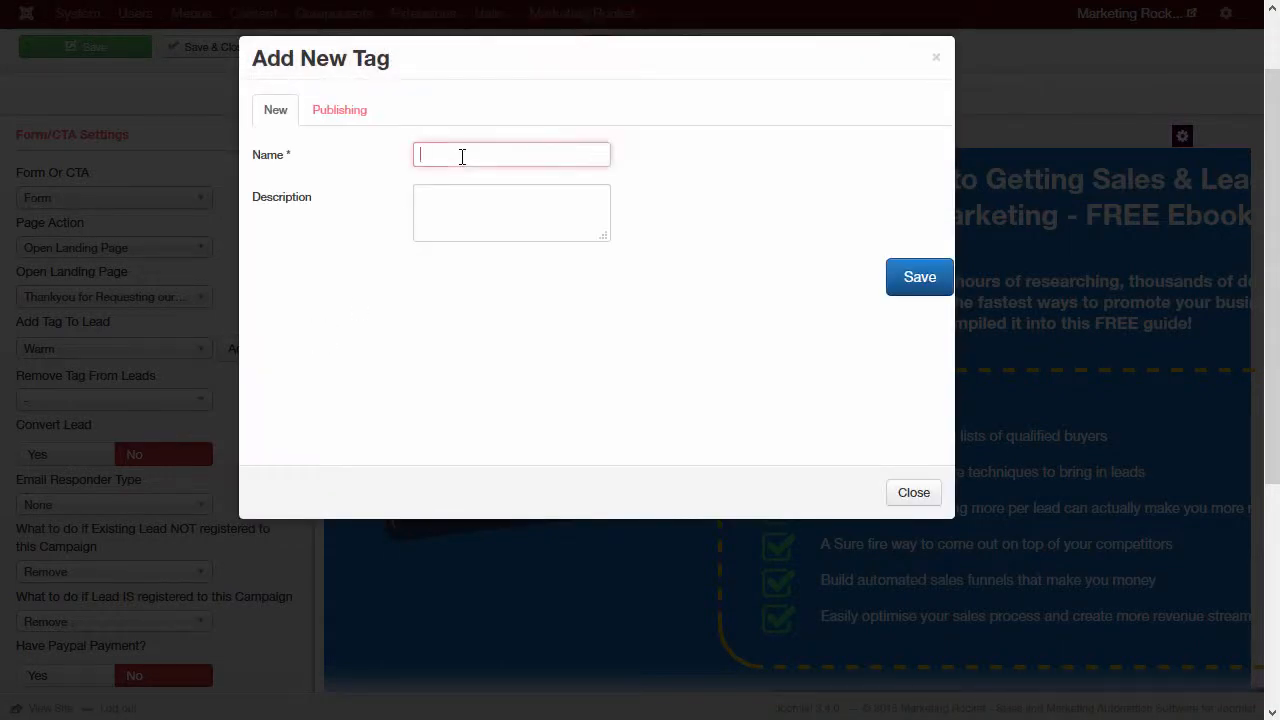
pyautogui.write('RTe')
pyautogui.write('quested Ebook')
pyautogui.click(918, 288)
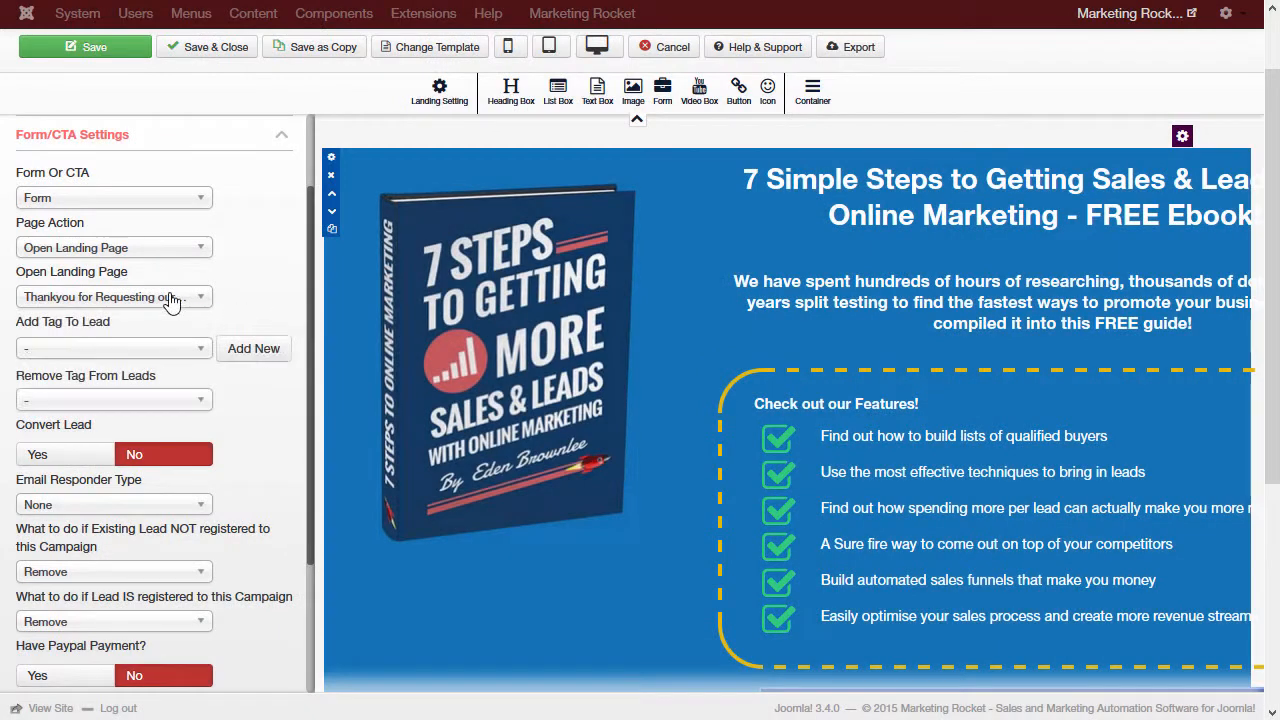
pyautogui.click(140, 346)
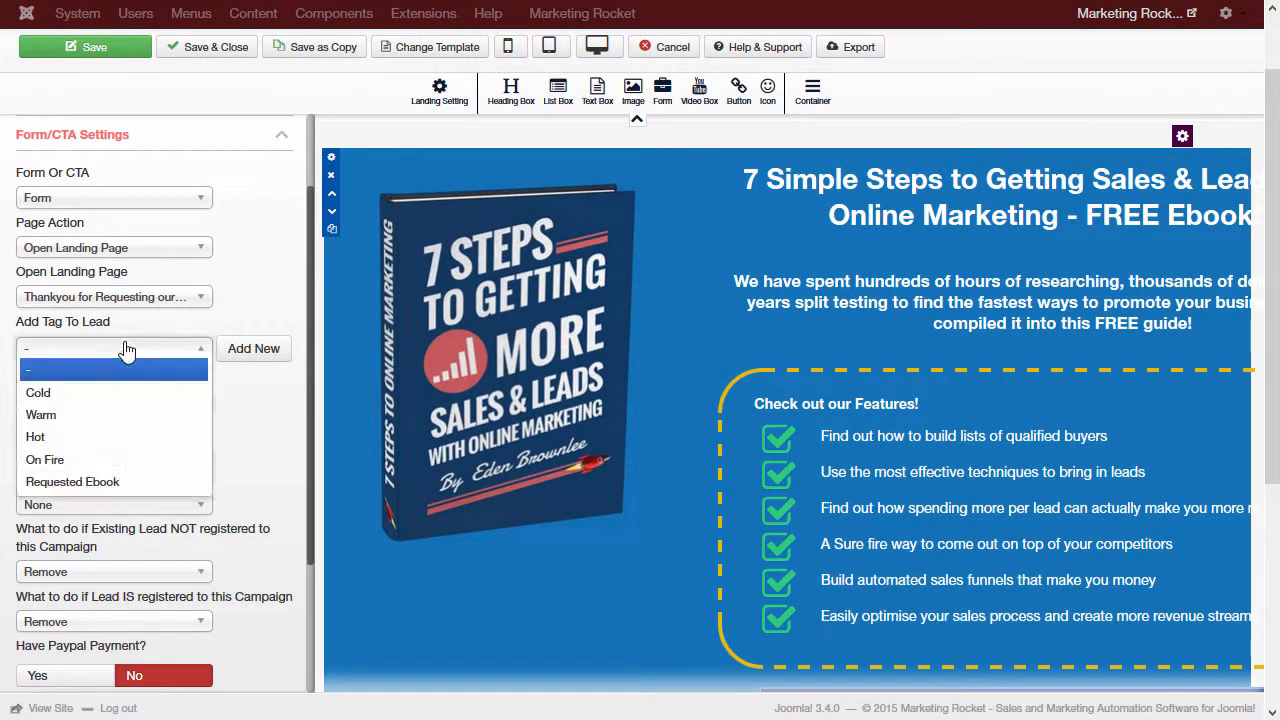
pyautogui.click(100, 482)
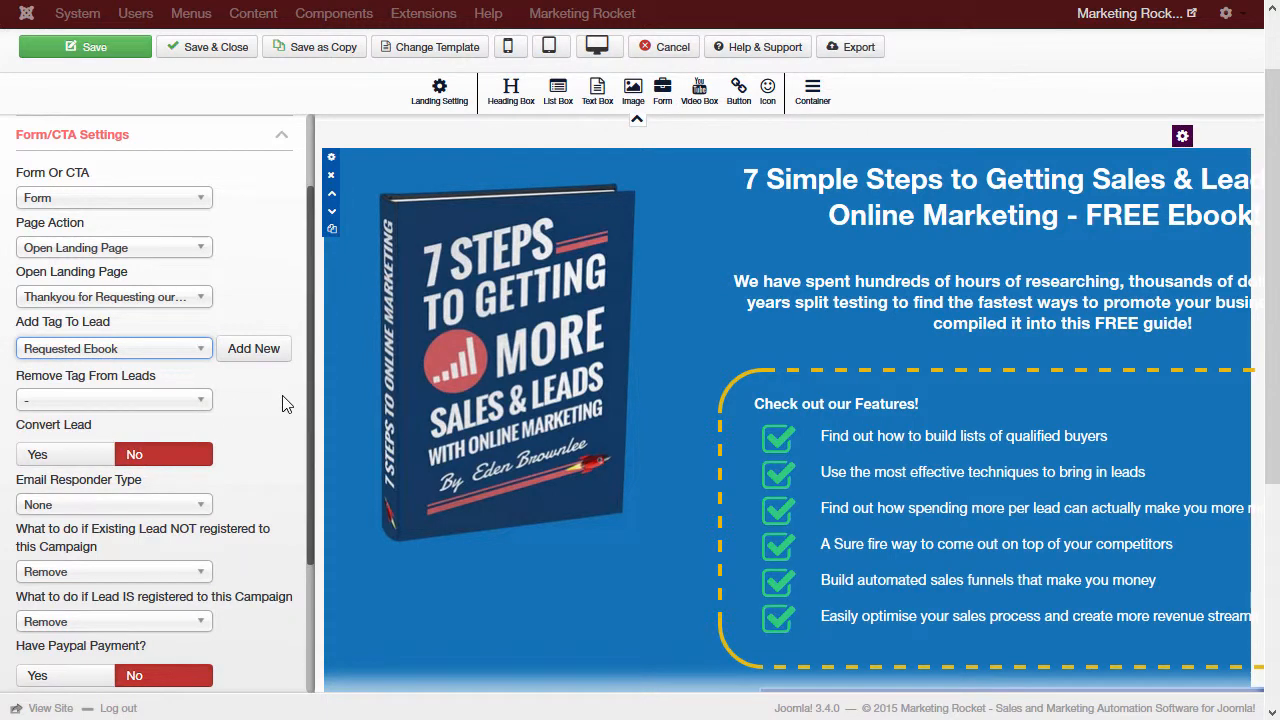
pyautogui.scroll(-1, 282, 403)
pyautogui.click(50, 350)
# Step: Choose Default Auto Responder as the email responder for new leads
pyautogui.click(88, 400)
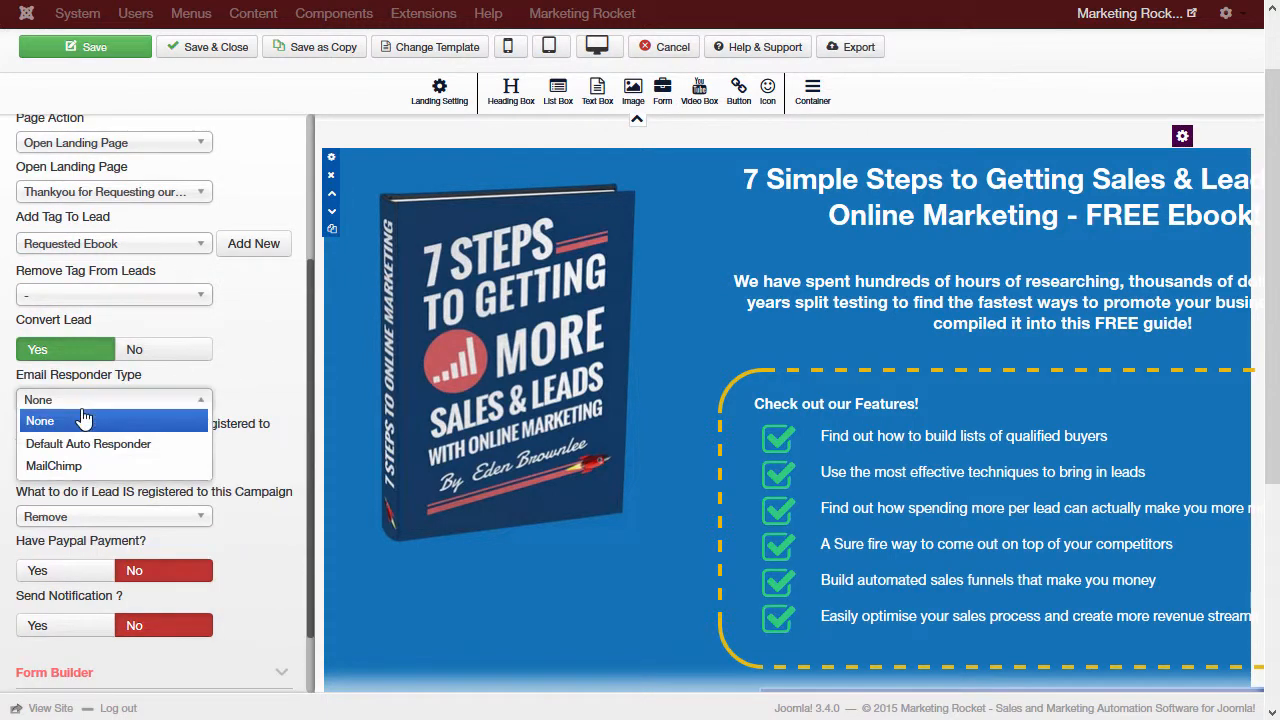
pyautogui.click(100, 452)
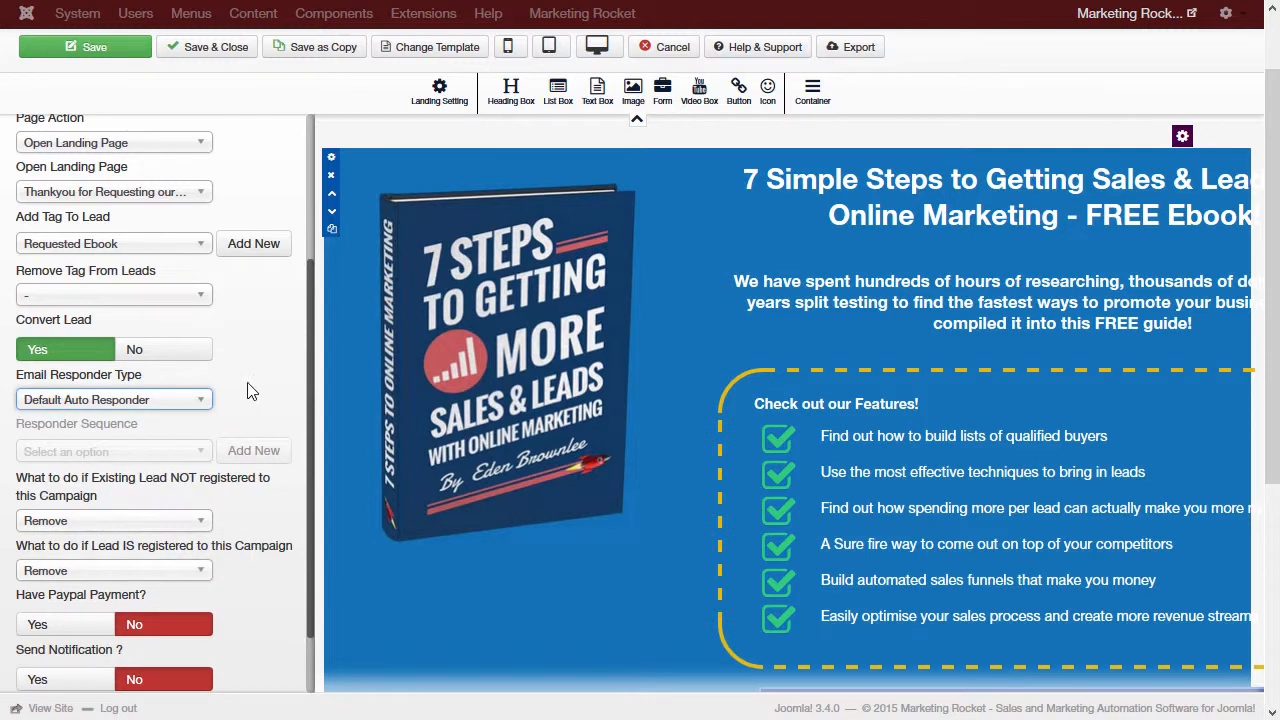
pyautogui.scroll(-1, 263, 391)
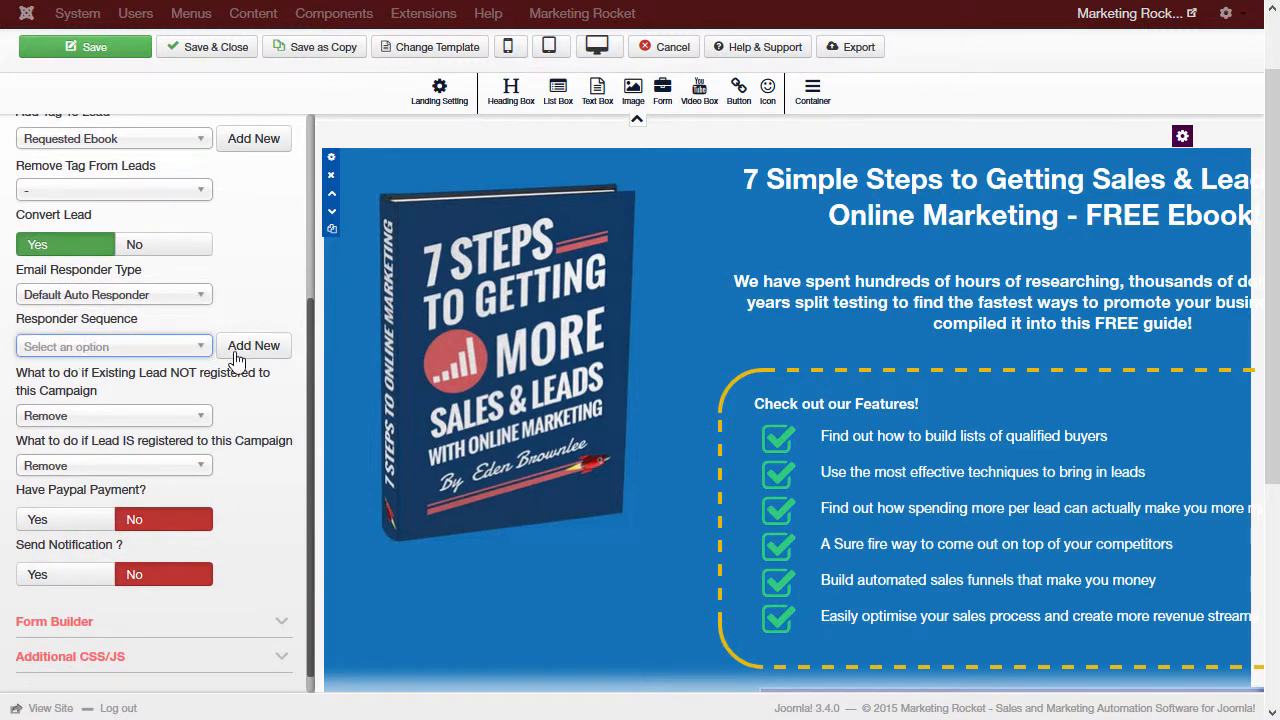
# Step: Add a new 'Ebook Requested' responder sequence assigned to Intro Video Test Campaign
pyautogui.click(248, 346)
pyautogui.write('Ebook Requested')
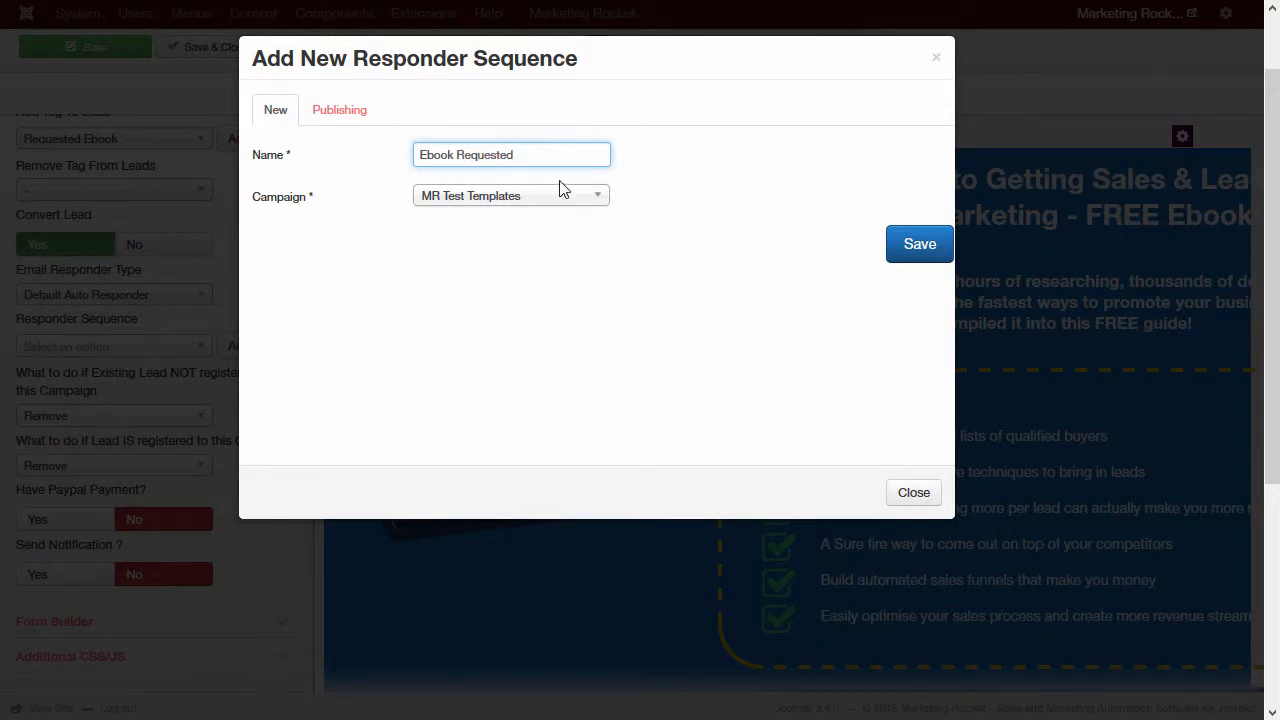
pyautogui.click(562, 190)
pyautogui.click(534, 249)
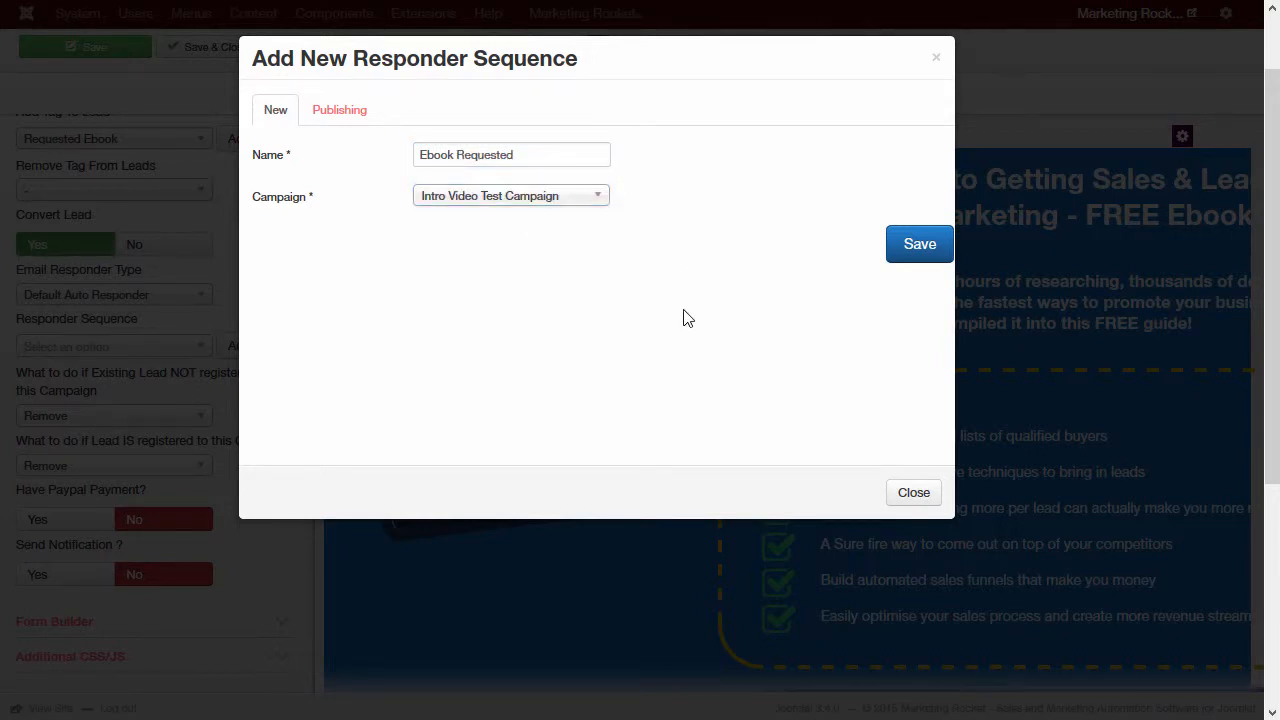
pyautogui.click(940, 255)
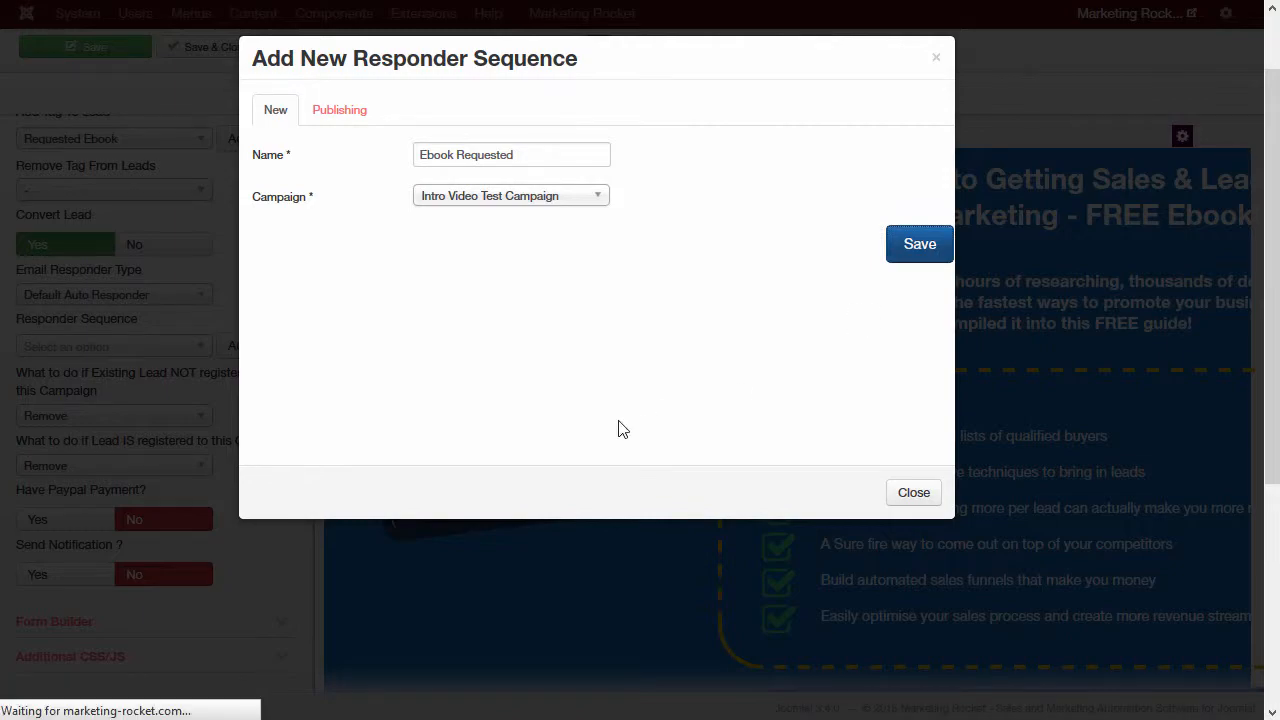
pyautogui.scroll(5, 276, 220)
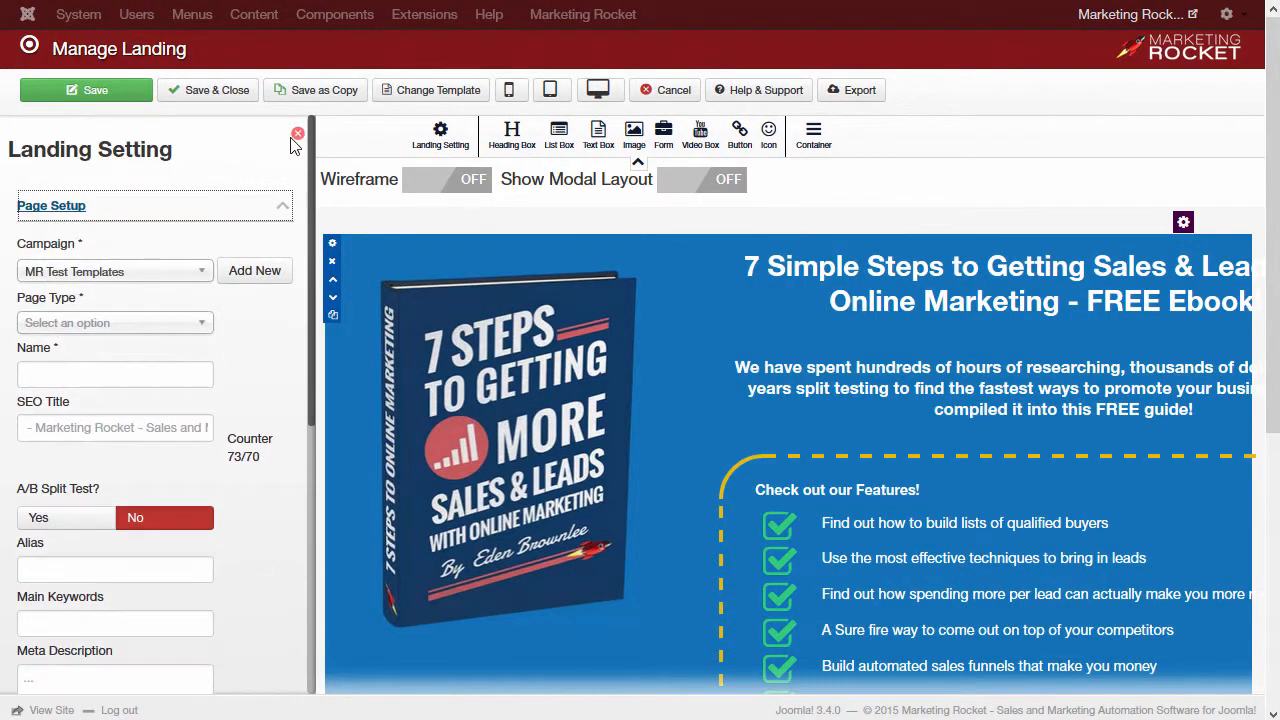
# Step: Set the whole-page background to dark green #21611f and disable the page border and box shadow
pyautogui.click(294, 134)
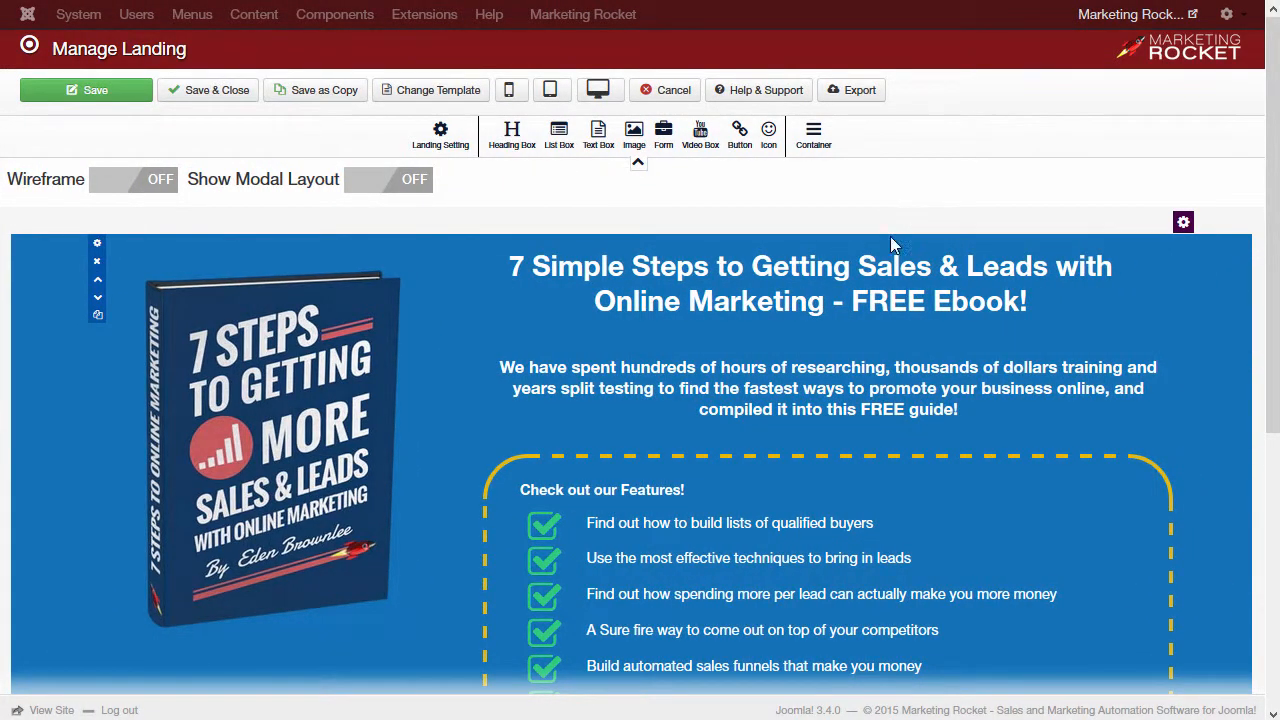
pyautogui.click(1183, 221)
pyautogui.click(78, 220)
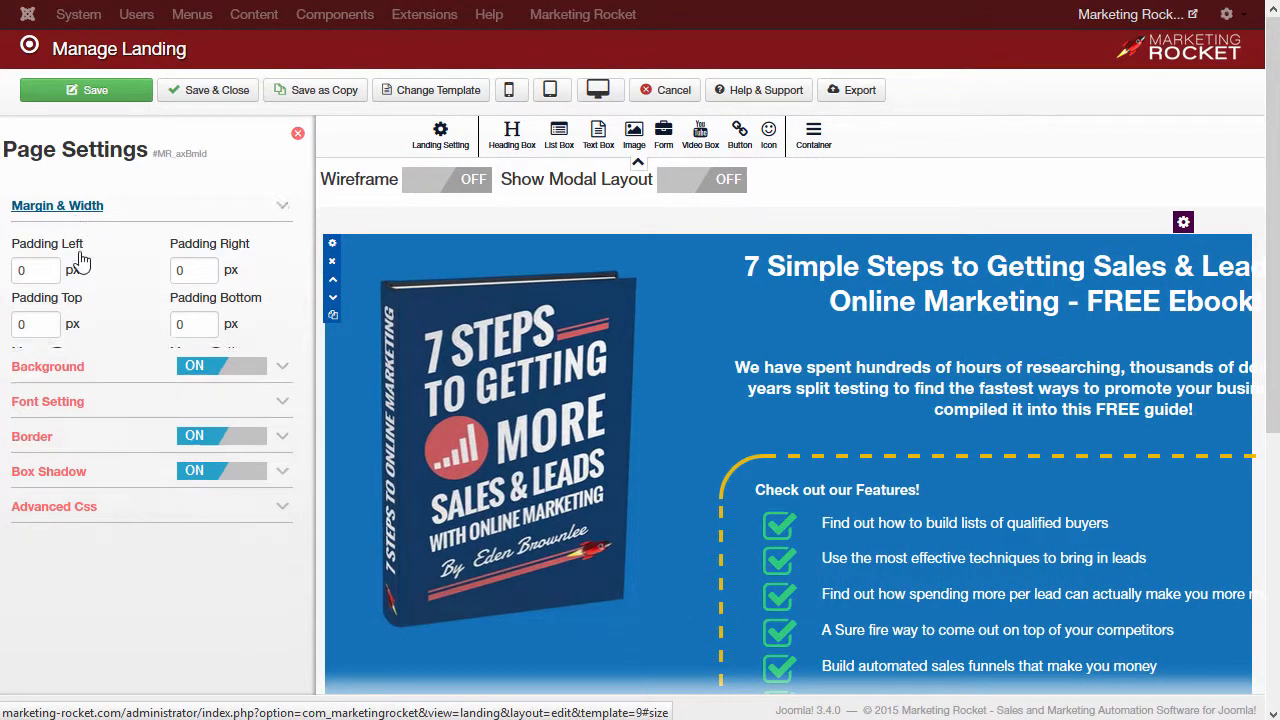
pyautogui.click(58, 242)
pyautogui.click(62, 307)
pyautogui.click(180, 420)
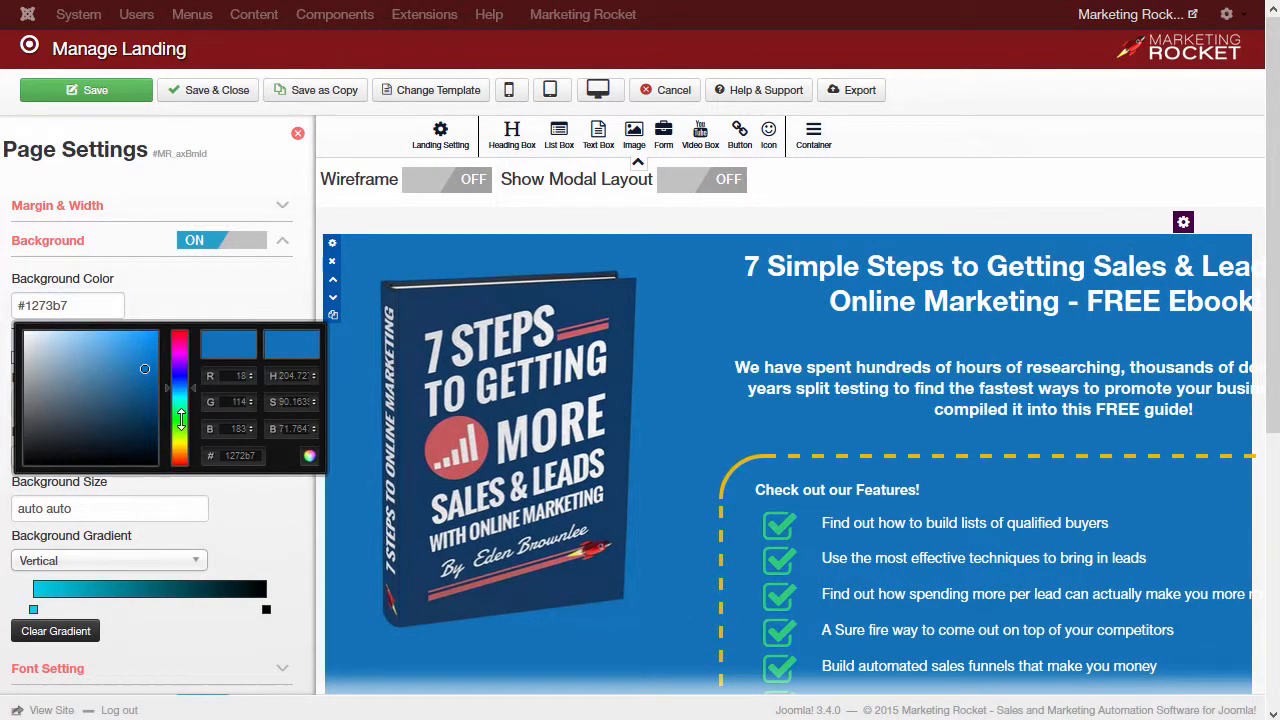
pyautogui.moveTo(140, 419); pyautogui.dragTo(116, 415)
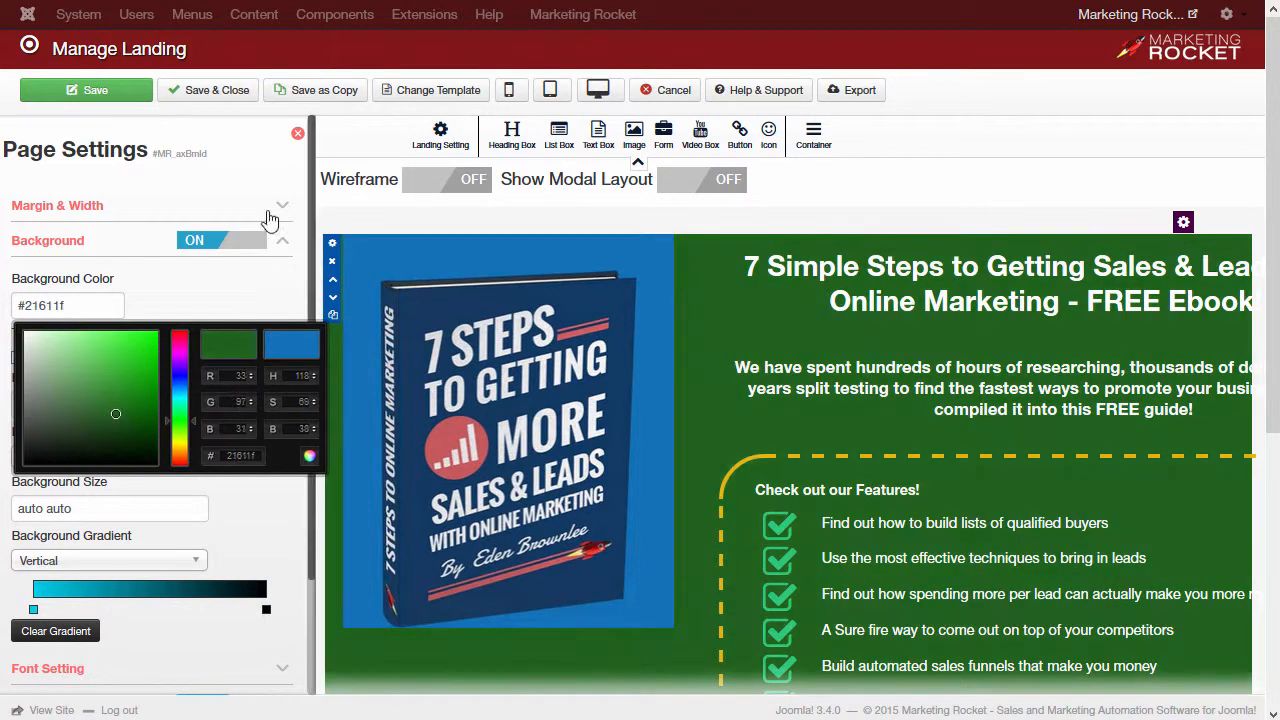
pyautogui.click(275, 310)
pyautogui.click(284, 245)
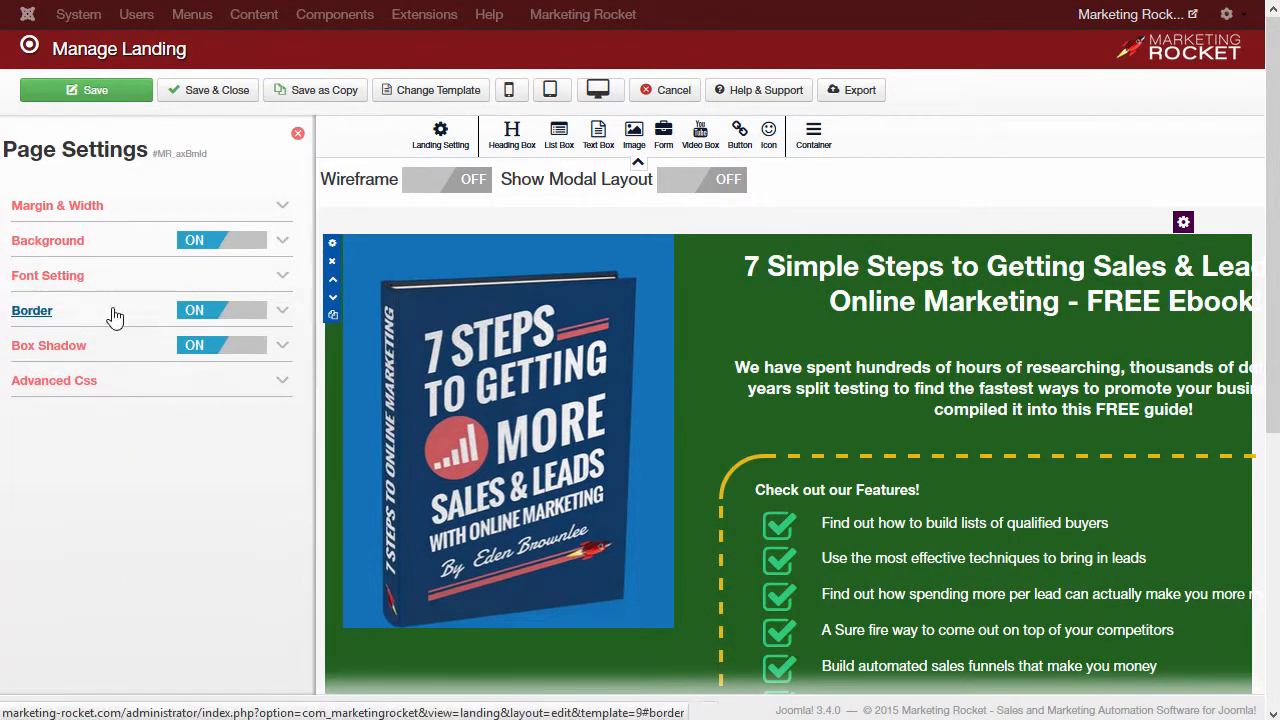
pyautogui.click(196, 314)
pyautogui.click(209, 348)
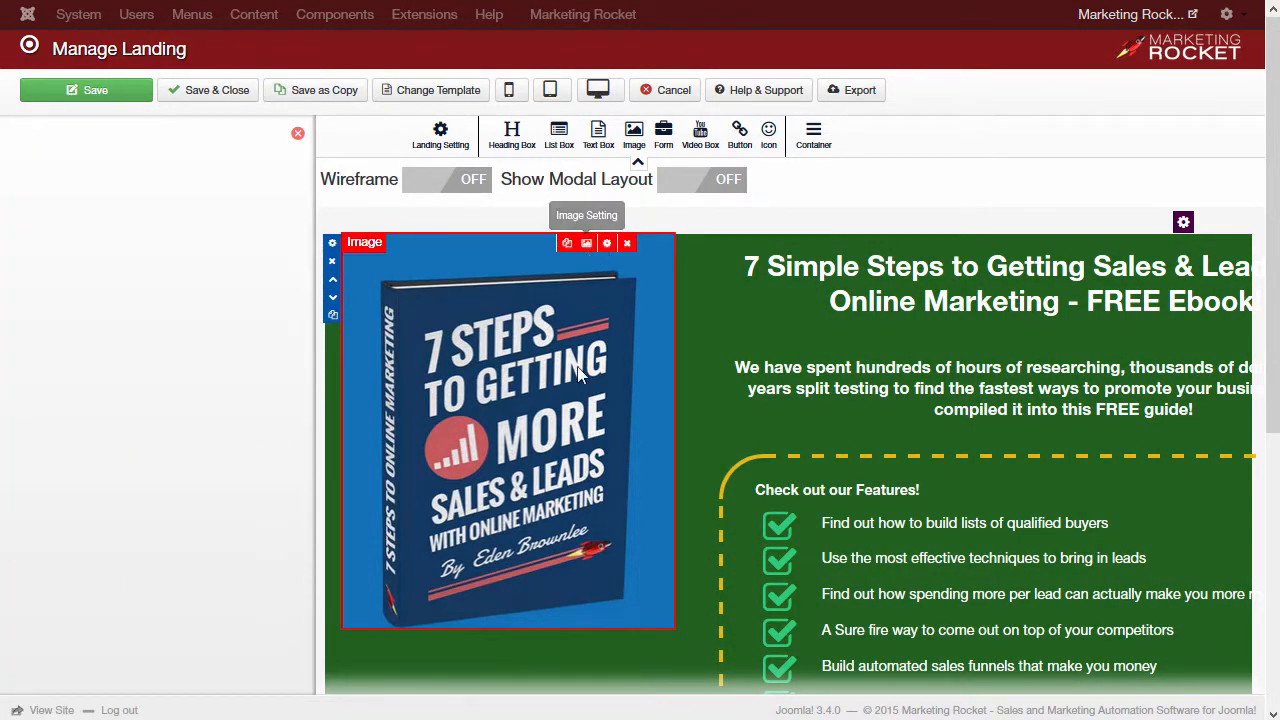
# Step: Replace the ebook cover with the Box-Design-green image and turn off its background, border and box shadow
pyautogui.click(586, 243)
pyautogui.click(158, 224)
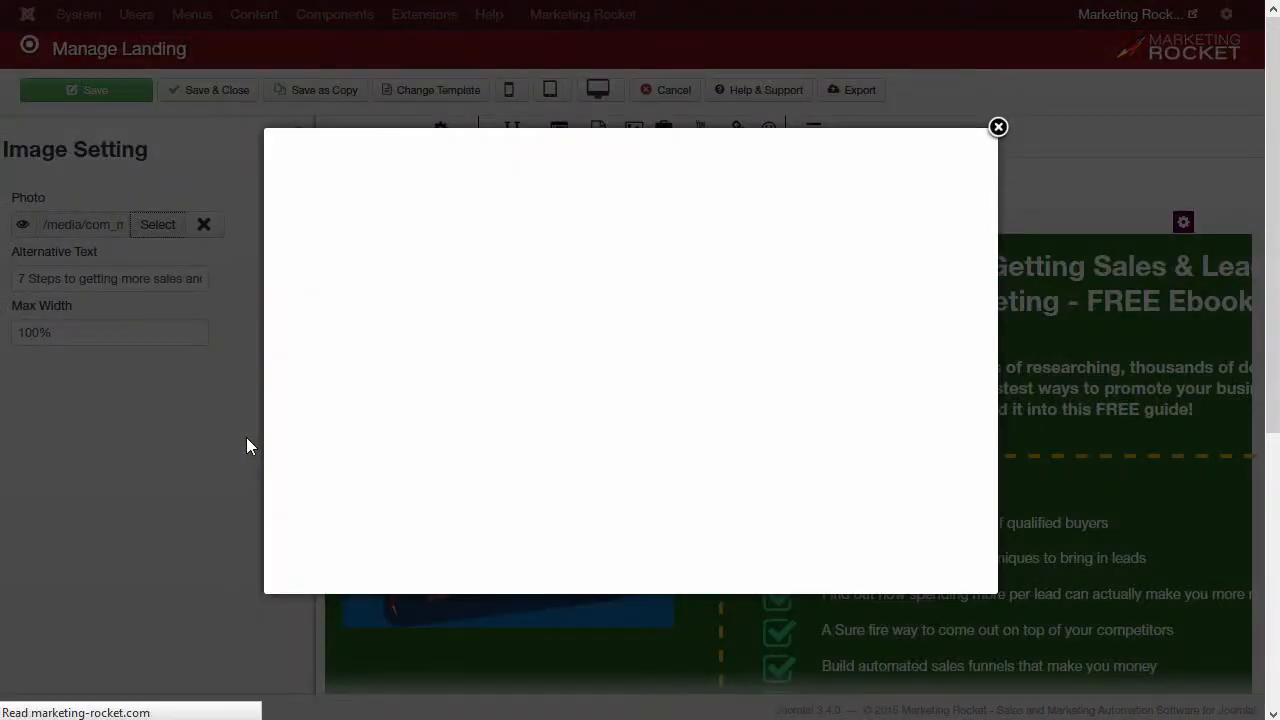
pyautogui.click(903, 310)
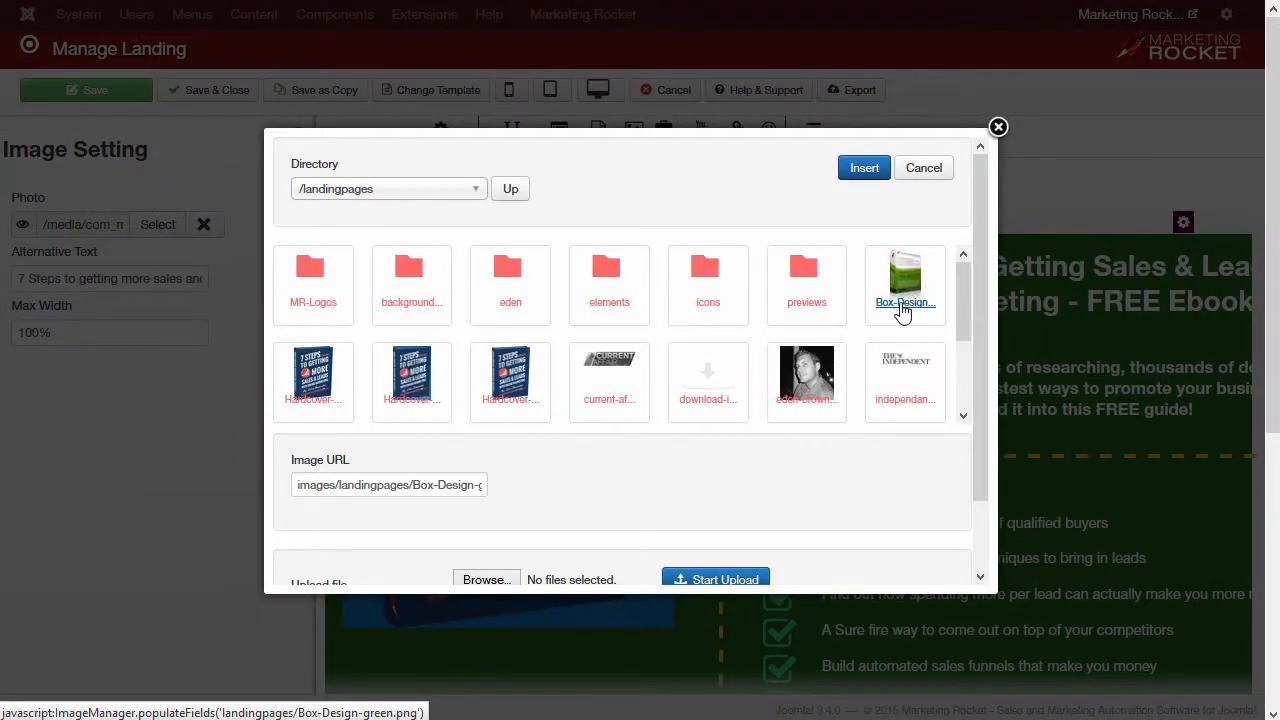
pyautogui.click(864, 167)
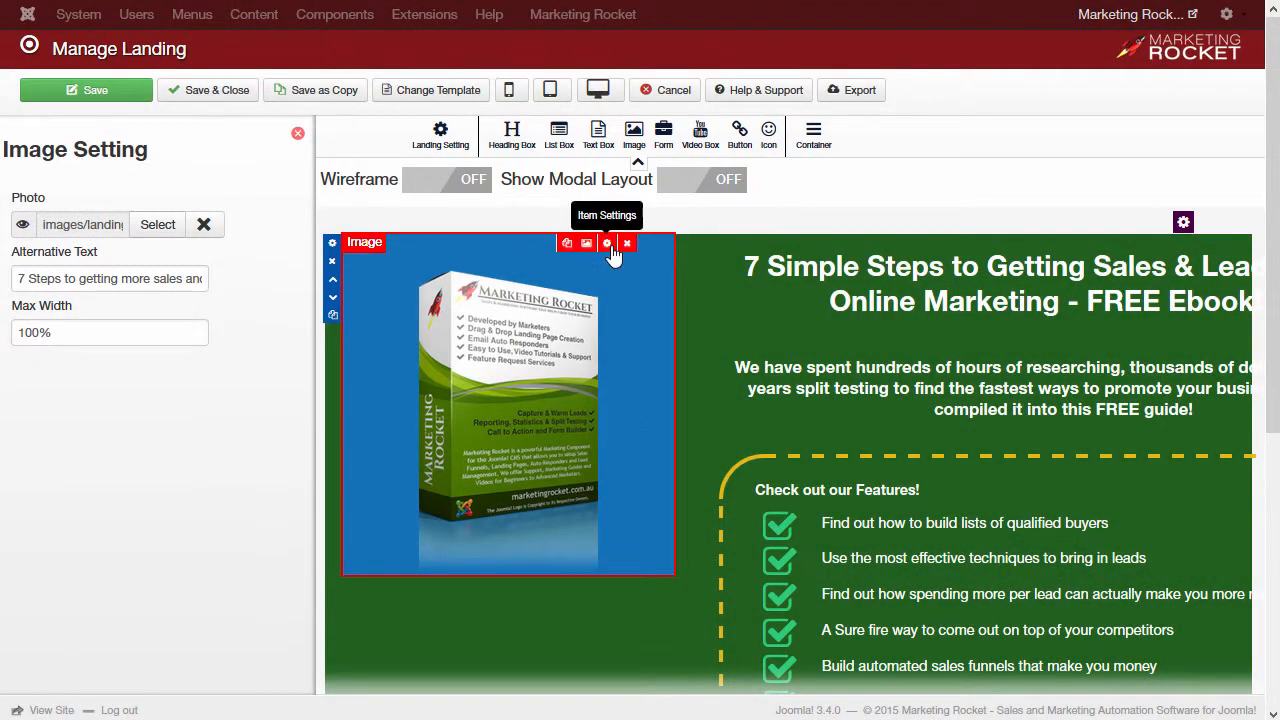
pyautogui.click(606, 243)
pyautogui.click(234, 241)
pyautogui.click(235, 311)
pyautogui.click(235, 345)
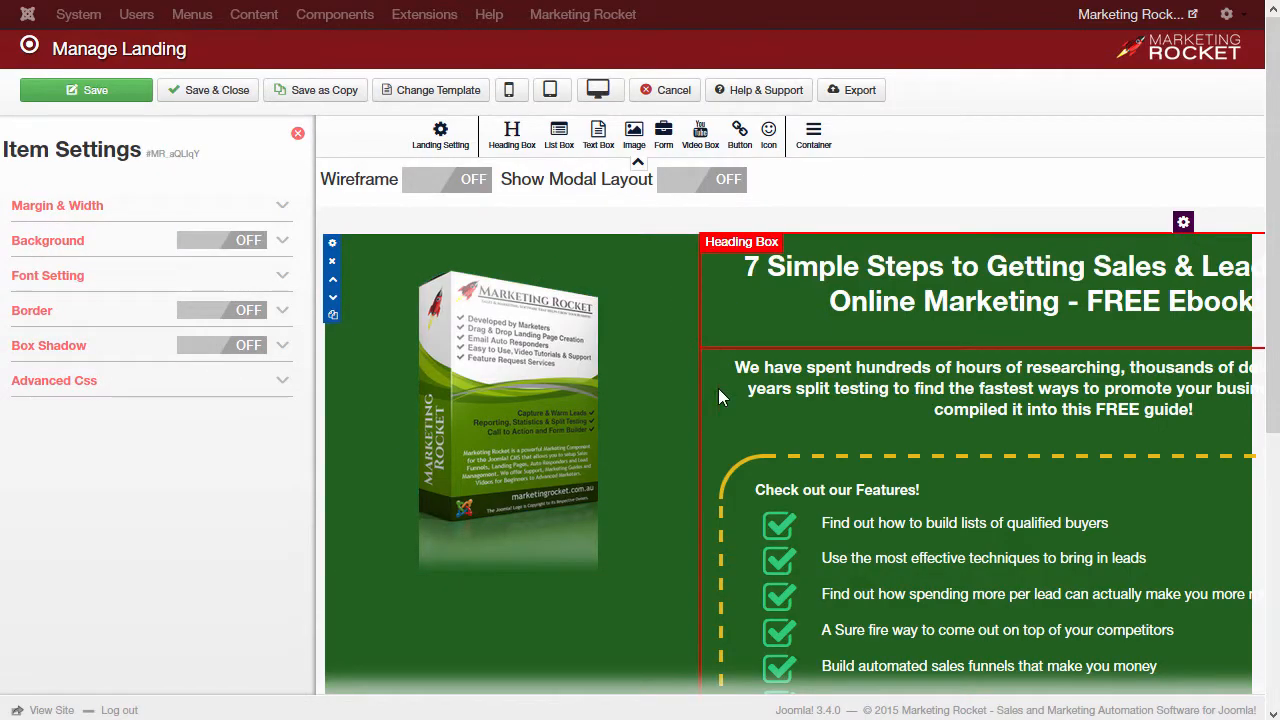
# Step: Delete the 'YES! SEND ME MY FREE EBOOK' button and add a new image button below the features box
pyautogui.click(871, 188)
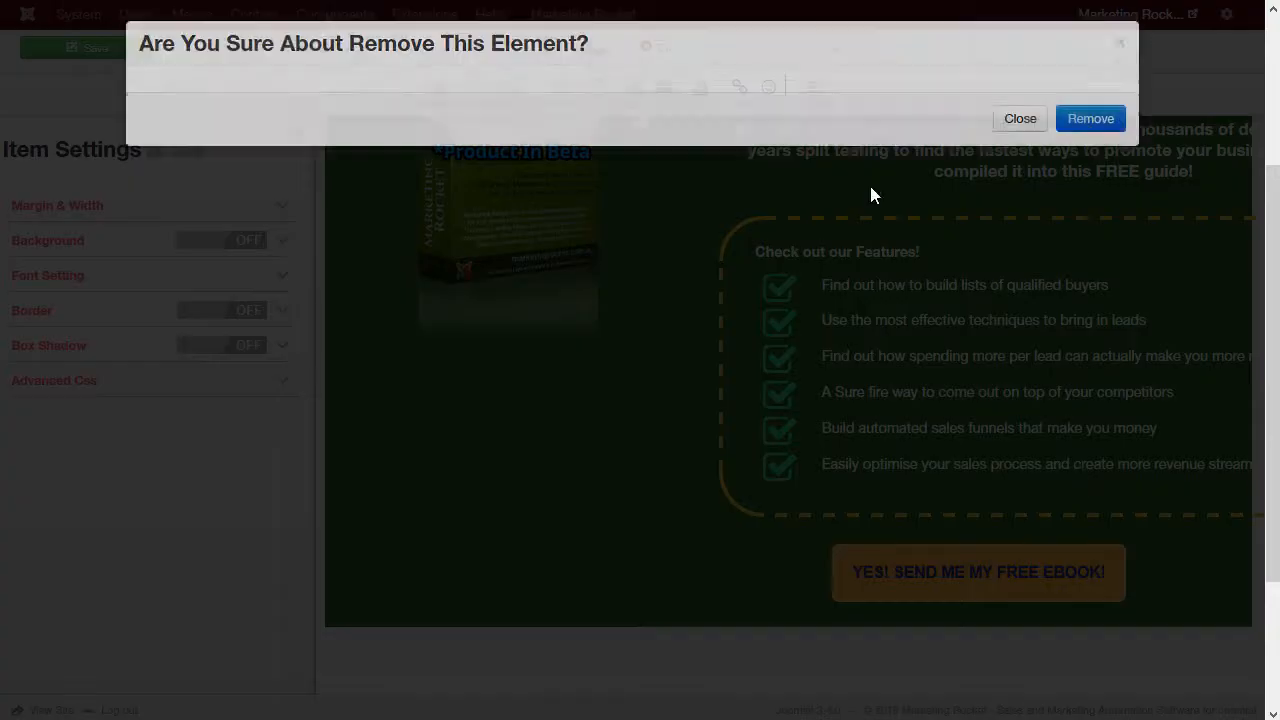
pyautogui.click(1075, 124)
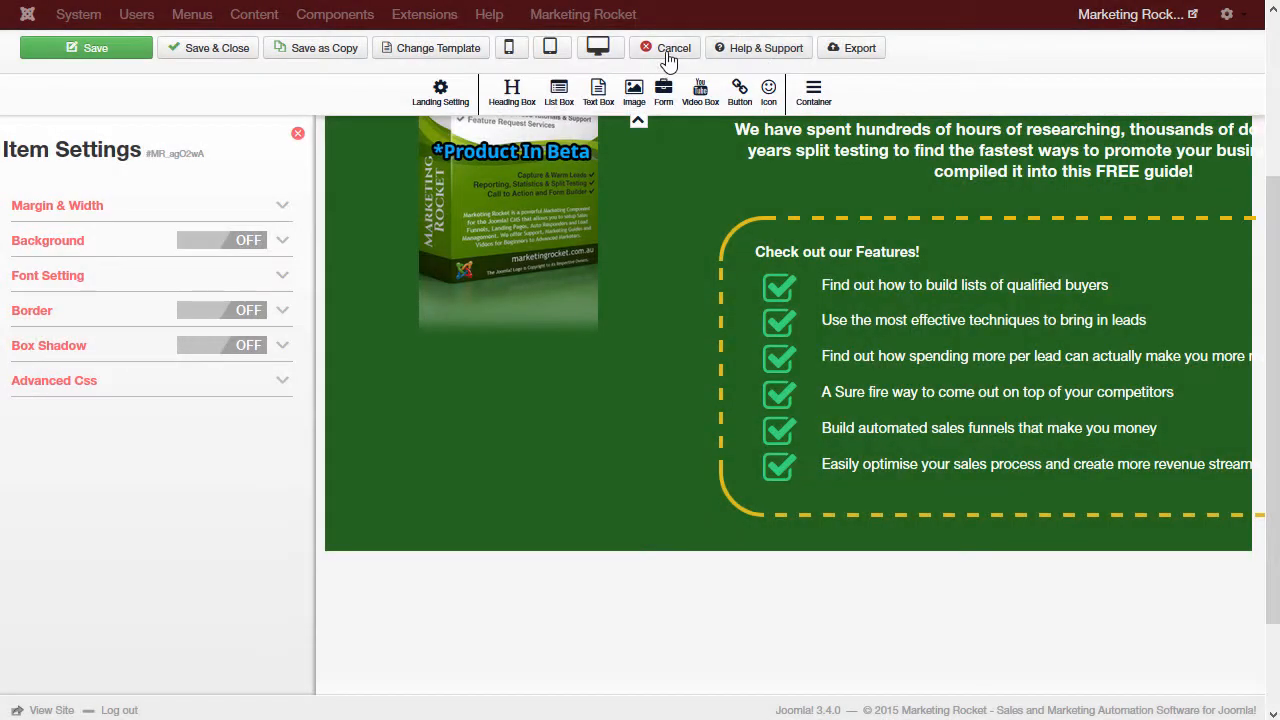
pyautogui.moveTo(748, 95); pyautogui.dragTo(986, 557)
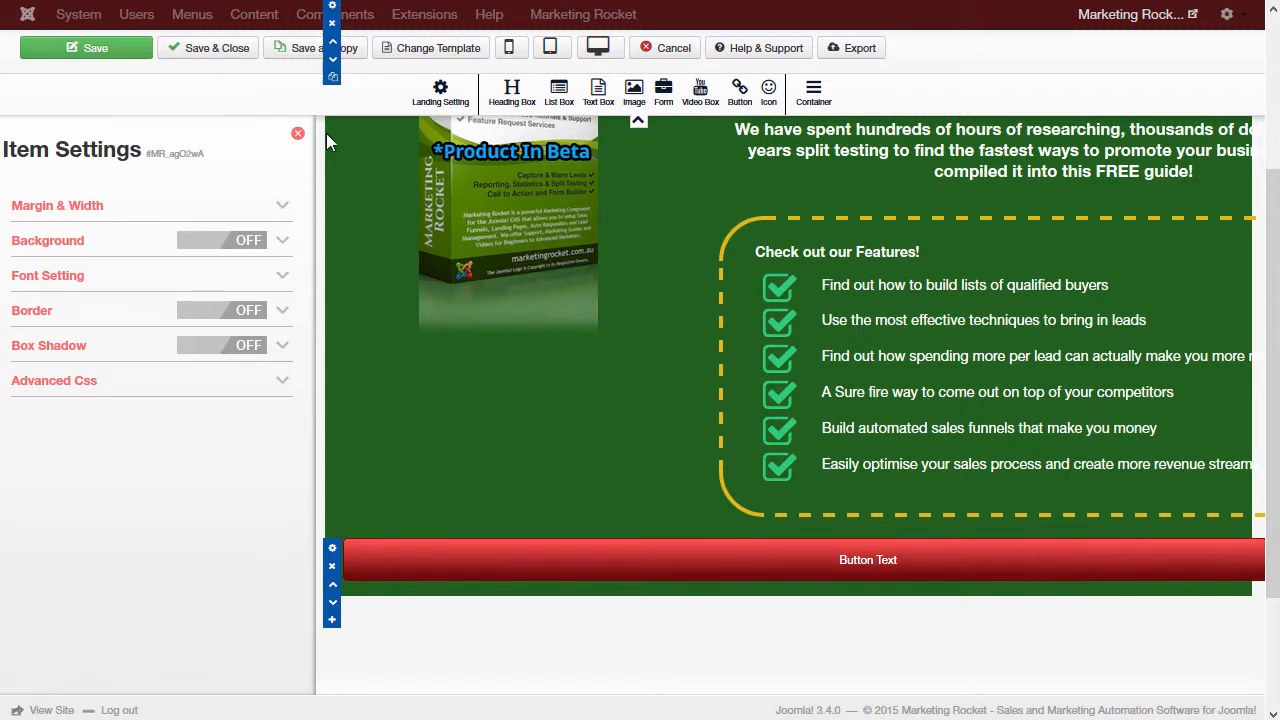
pyautogui.click(1026, 537)
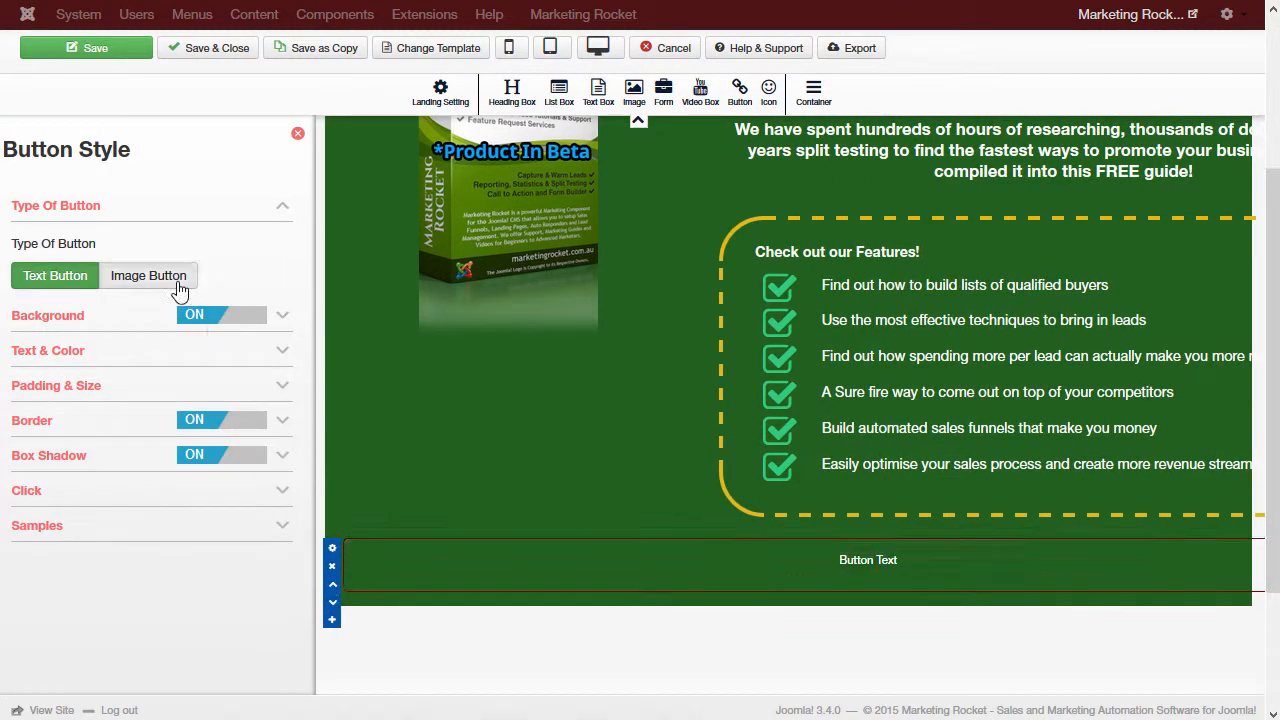
pyautogui.click(178, 288)
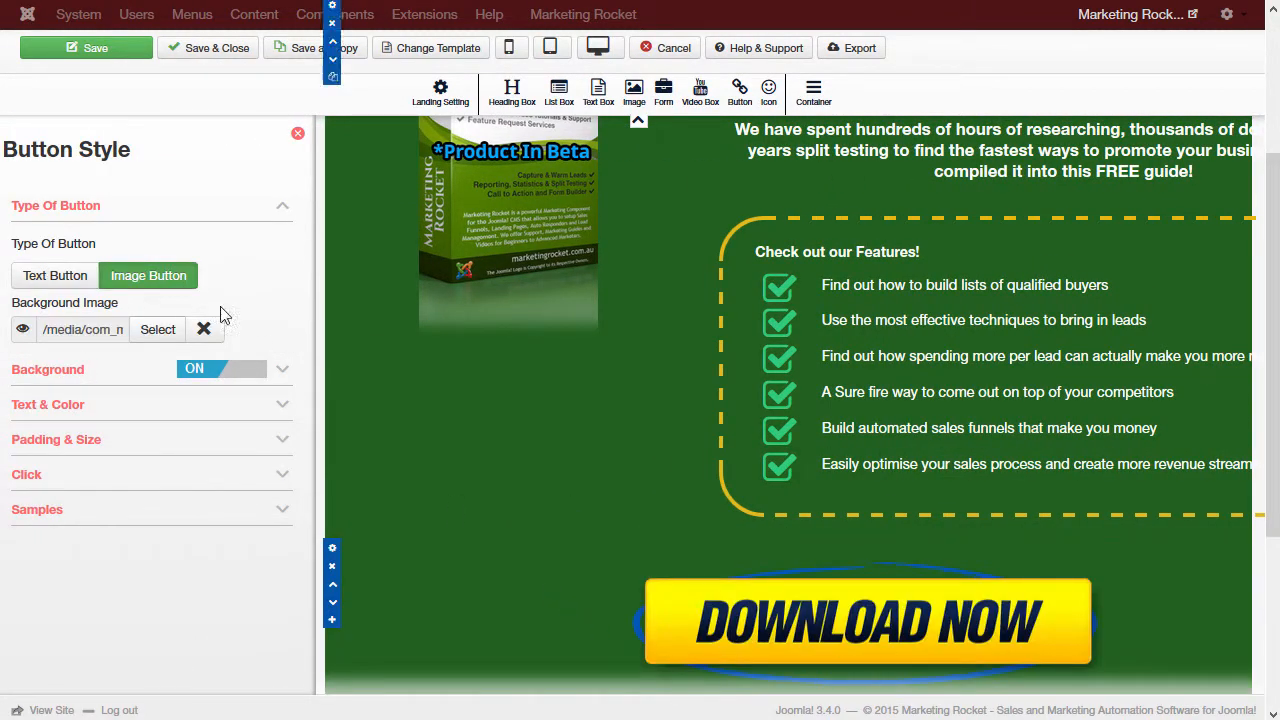
# Step: Resize the DOWNLOAD NOW button and place a narrowed empty container to its left
pyautogui.click(300, 140)
pyautogui.moveTo(1160, 595); pyautogui.dragTo(543, 603)
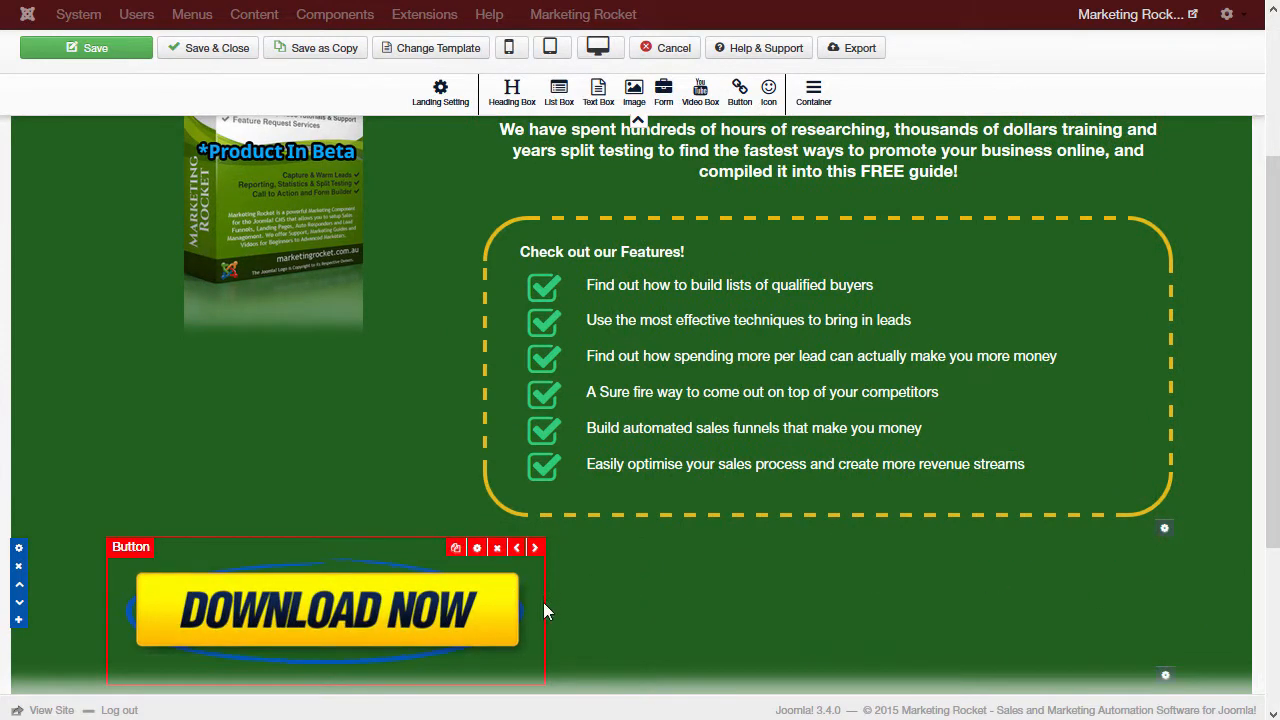
pyautogui.moveTo(820, 92); pyautogui.dragTo(980, 572)
pyautogui.click(1126, 587)
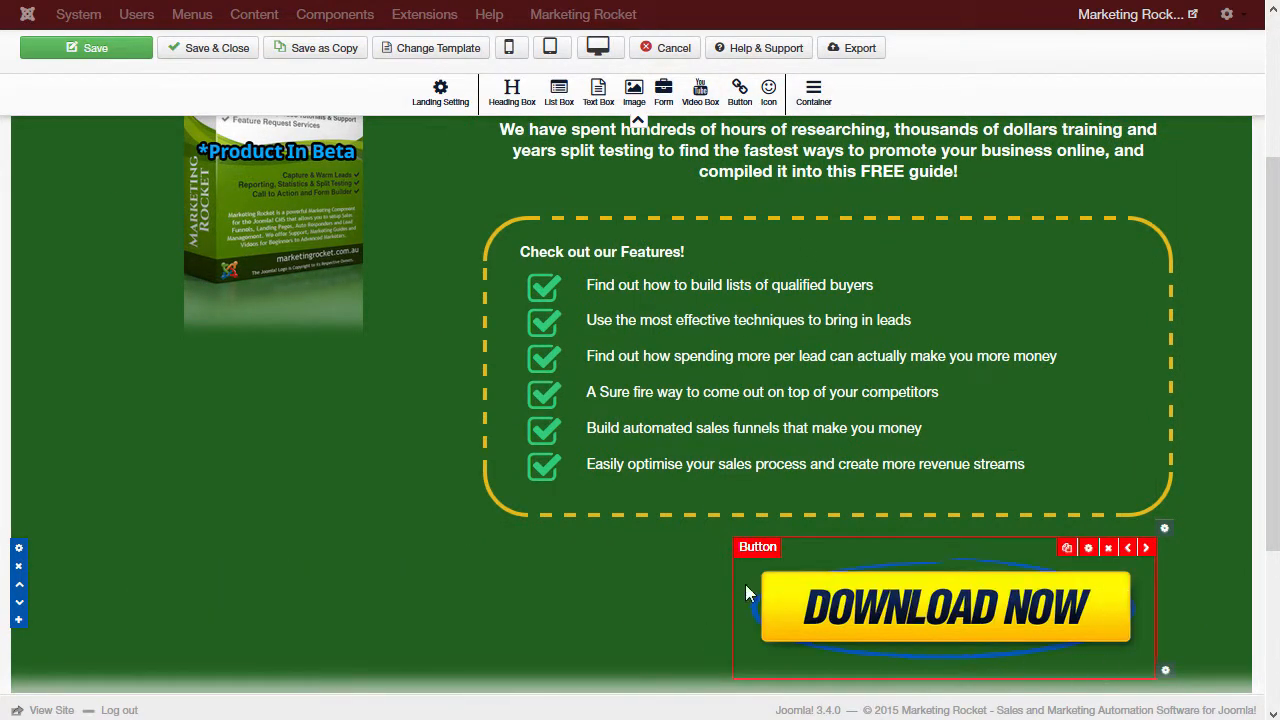
pyautogui.moveTo(709, 560); pyautogui.dragTo(560, 560)
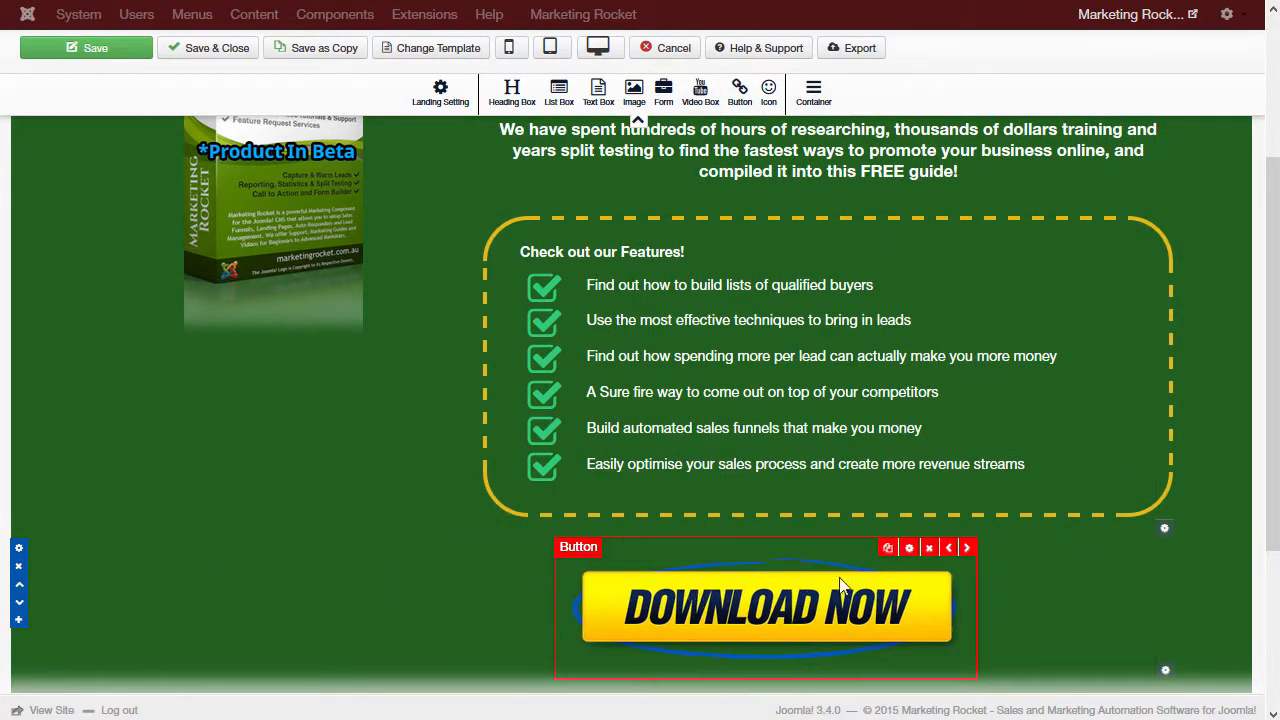
pyautogui.moveTo(975, 582); pyautogui.dragTo(1035, 576)
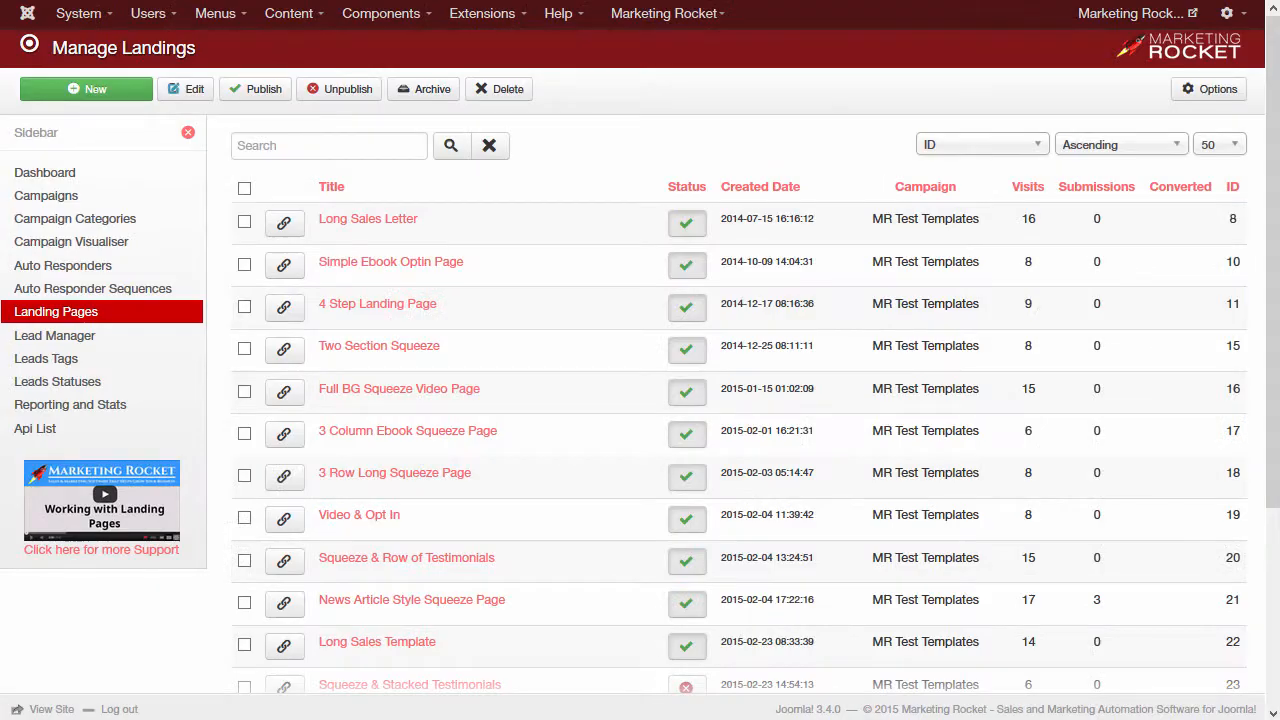
# Step: Start a new autoresponder named 'Ebook Requested Email' in the Ebook Requested sequence
pyautogui.click(85, 273)
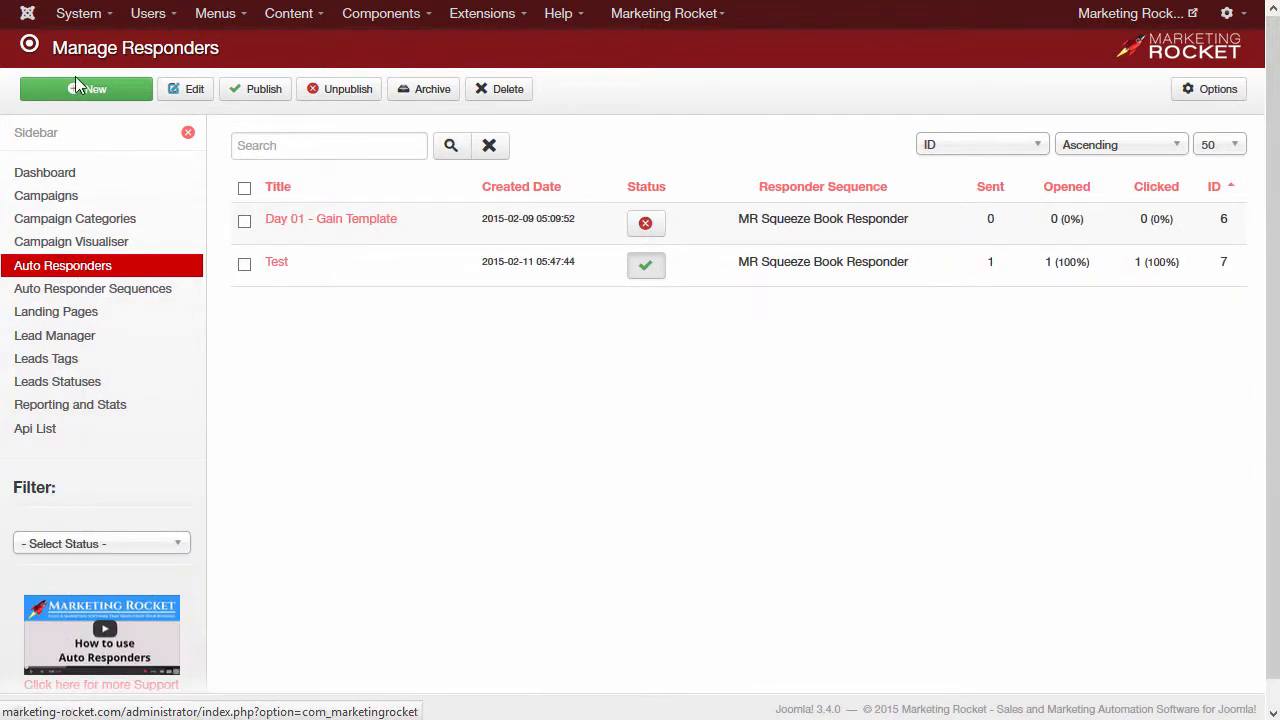
pyautogui.click(75, 90)
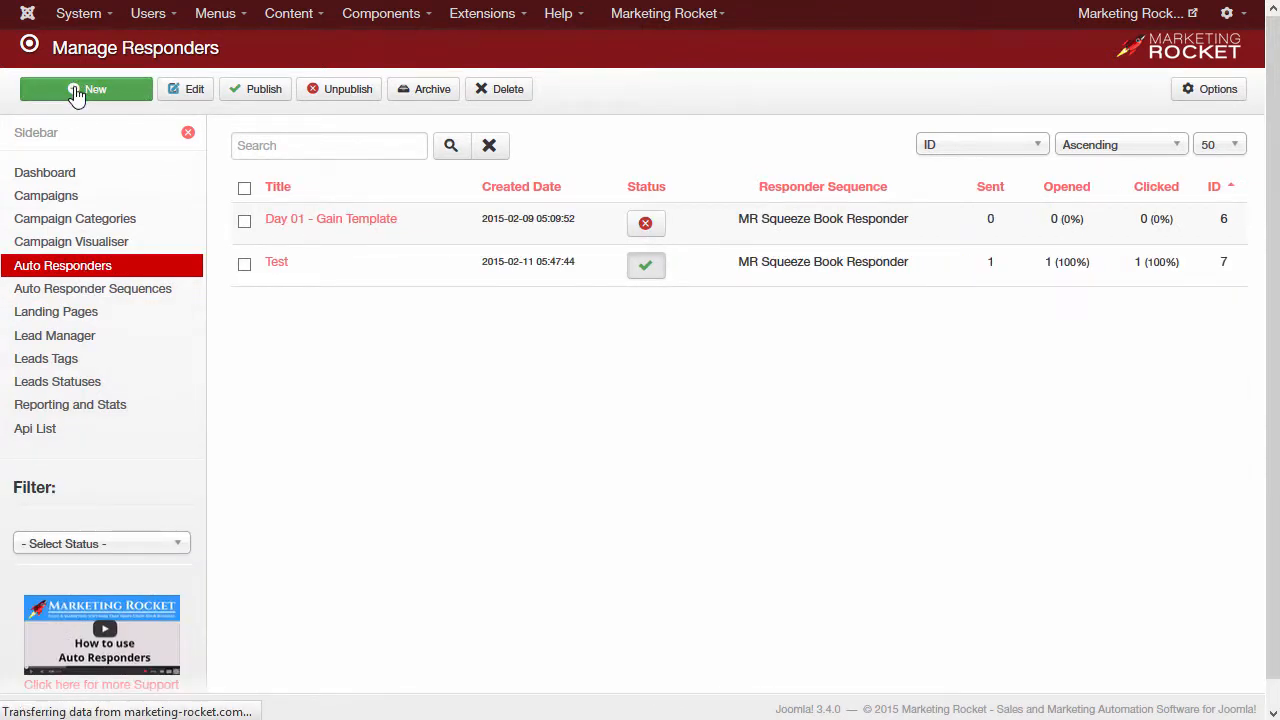
pyautogui.write('Ebook Requested Email')
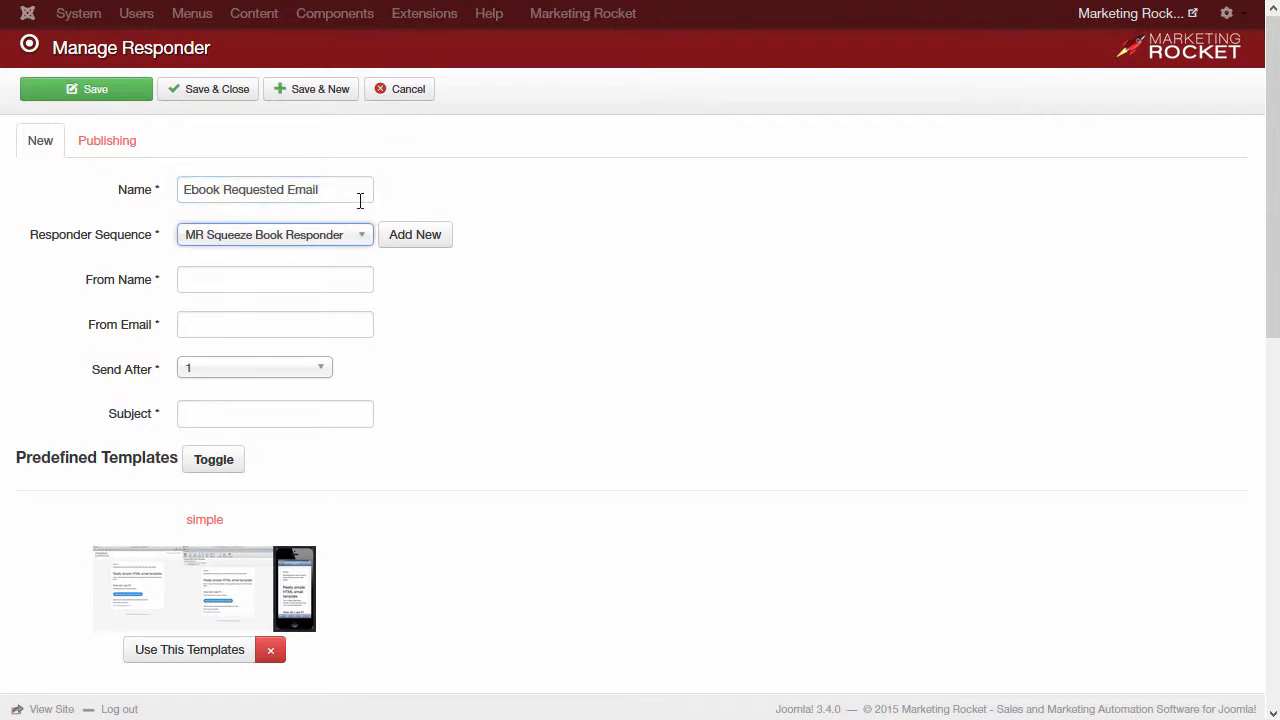
pyautogui.click(320, 234)
pyautogui.click(266, 323)
# Step: Enter the sender's name and e-mail, Send After 0, and subject 'Your Requested Ebook Attached'
pyautogui.click(289, 280)
pyautogui.press('Tab')
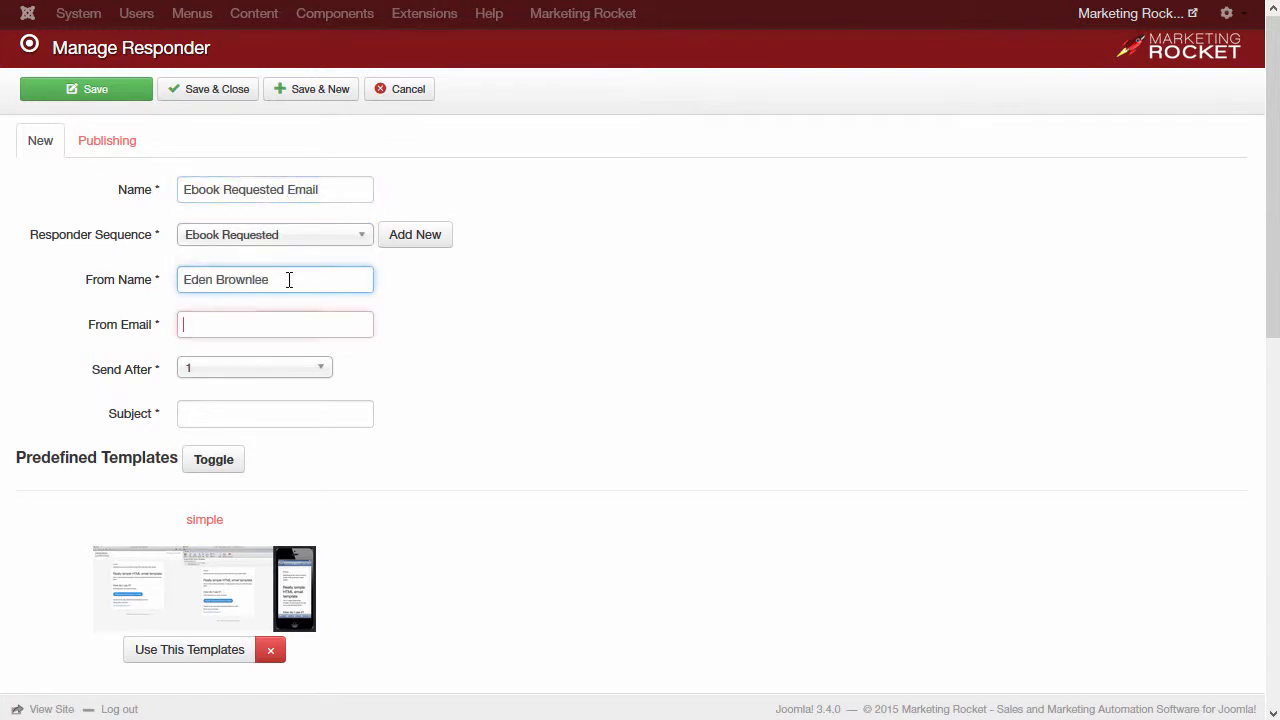
pyautogui.press('Tab')
pyautogui.press('Tab')
pyautogui.hotkey('shift', 'Tab')
pyautogui.press('Down')
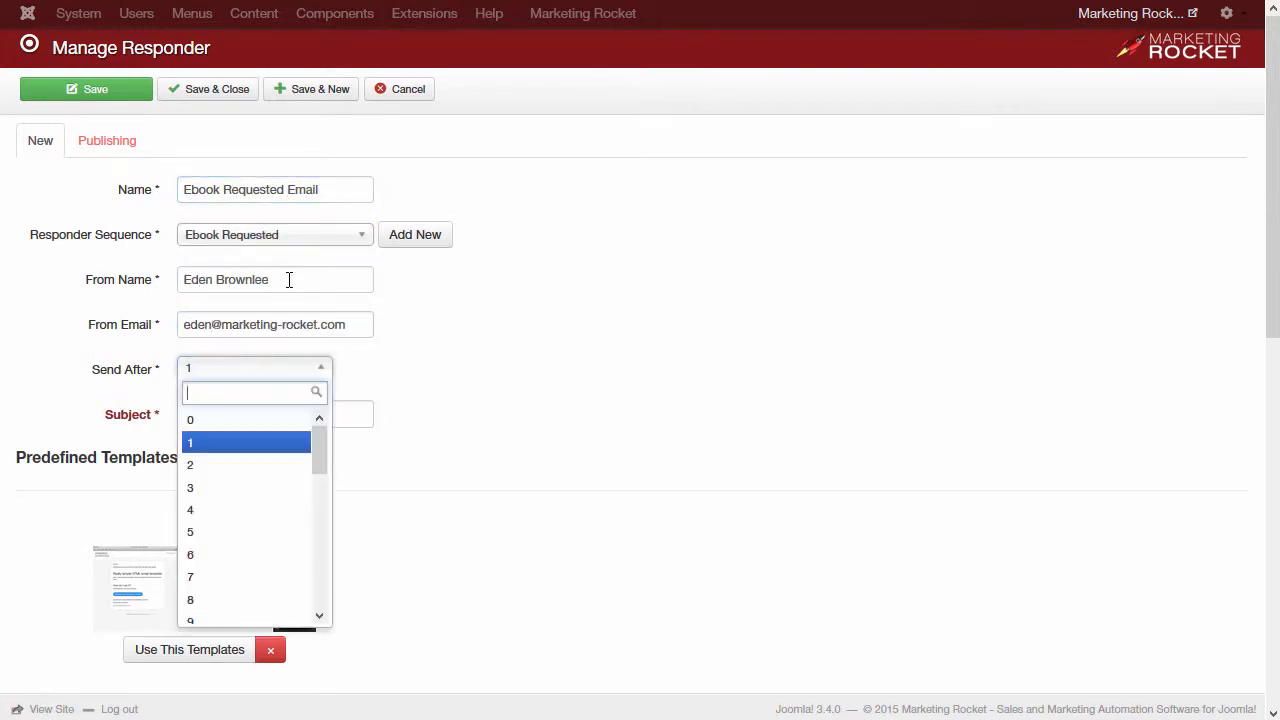
pyautogui.click(209, 426)
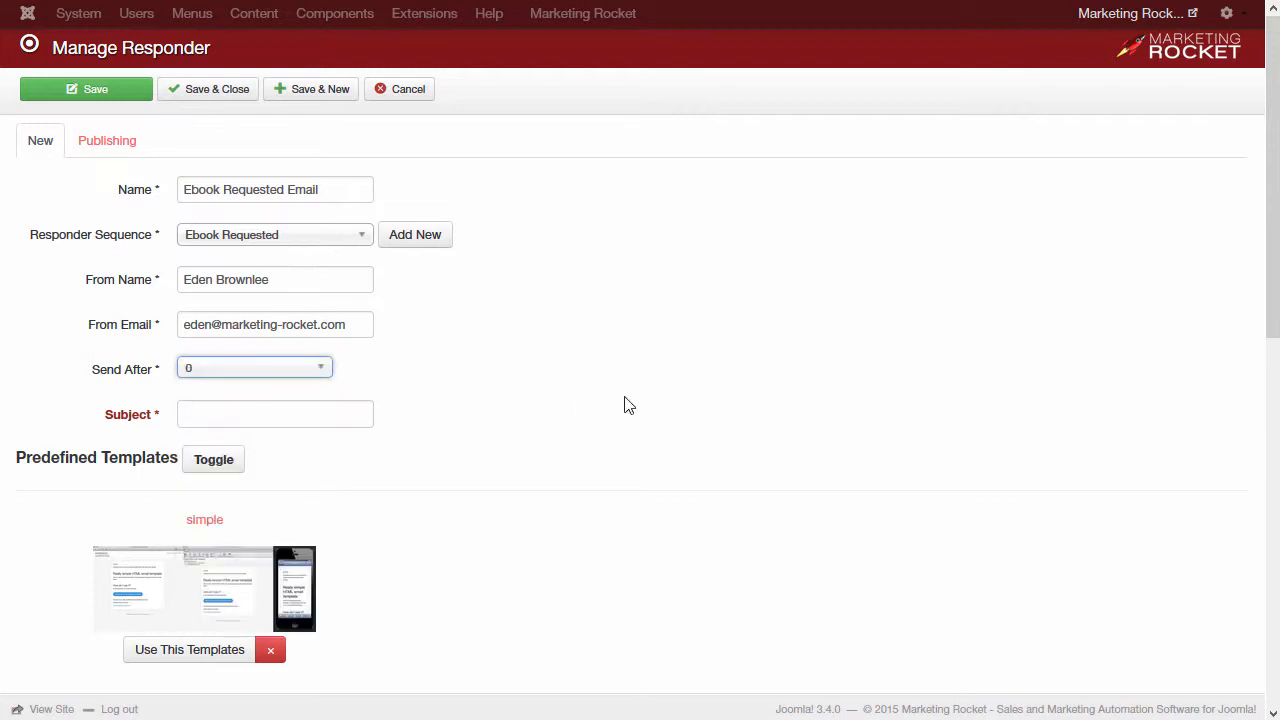
pyautogui.click(333, 410)
pyautogui.write('Your Requested Ebook')
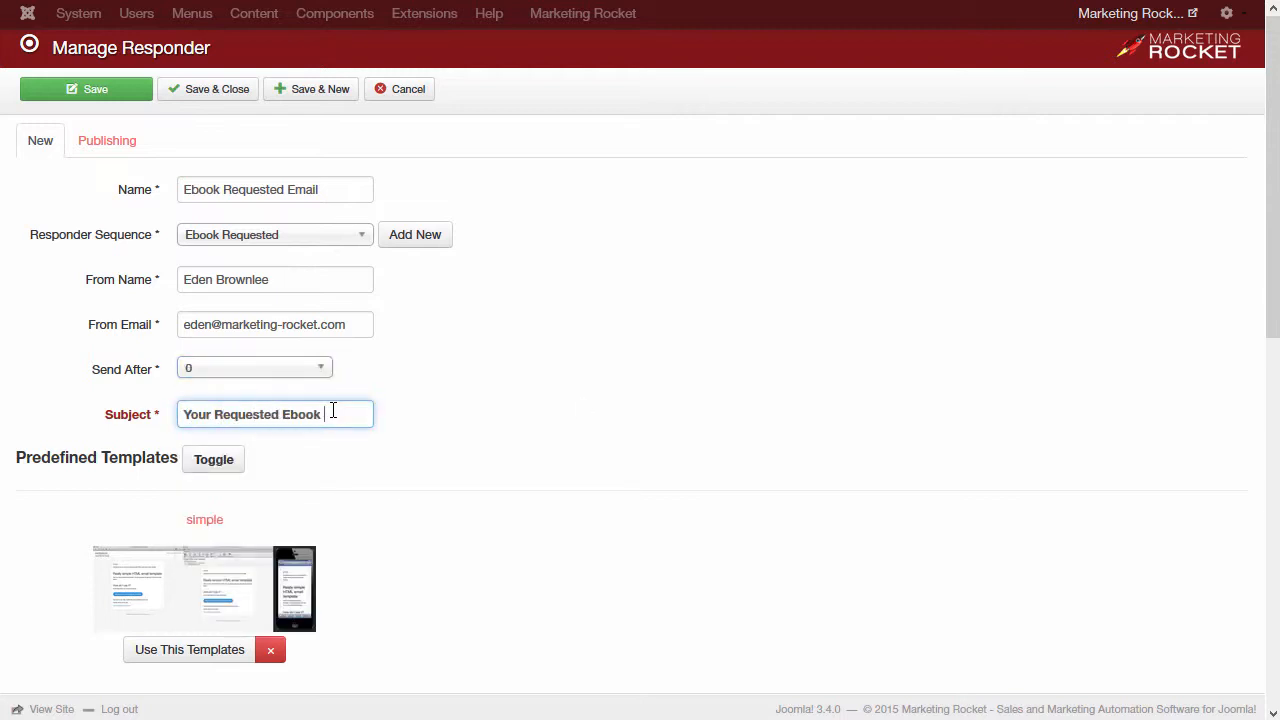
pyautogui.write(' Attached')
pyautogui.scroll(-3, 260, 445)
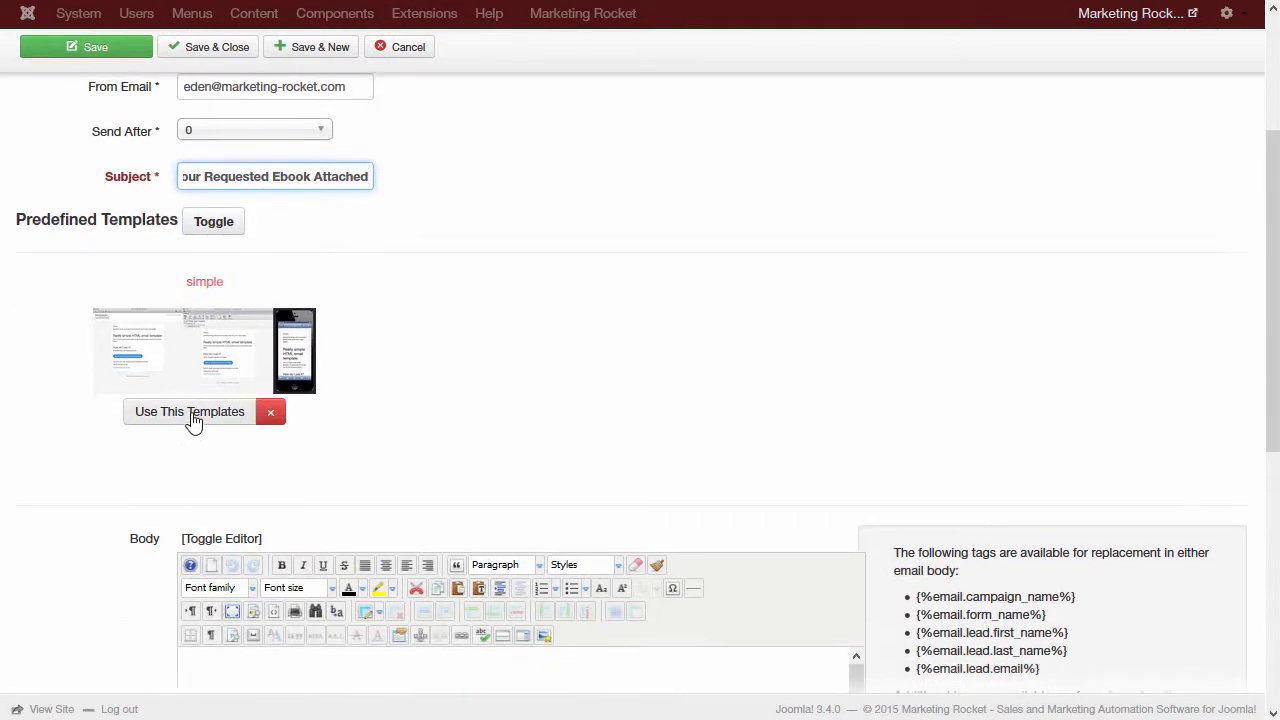
pyautogui.scroll(-1, 447, 420)
# Step: Load the simple predefined template into the email body
pyautogui.click(214, 298)
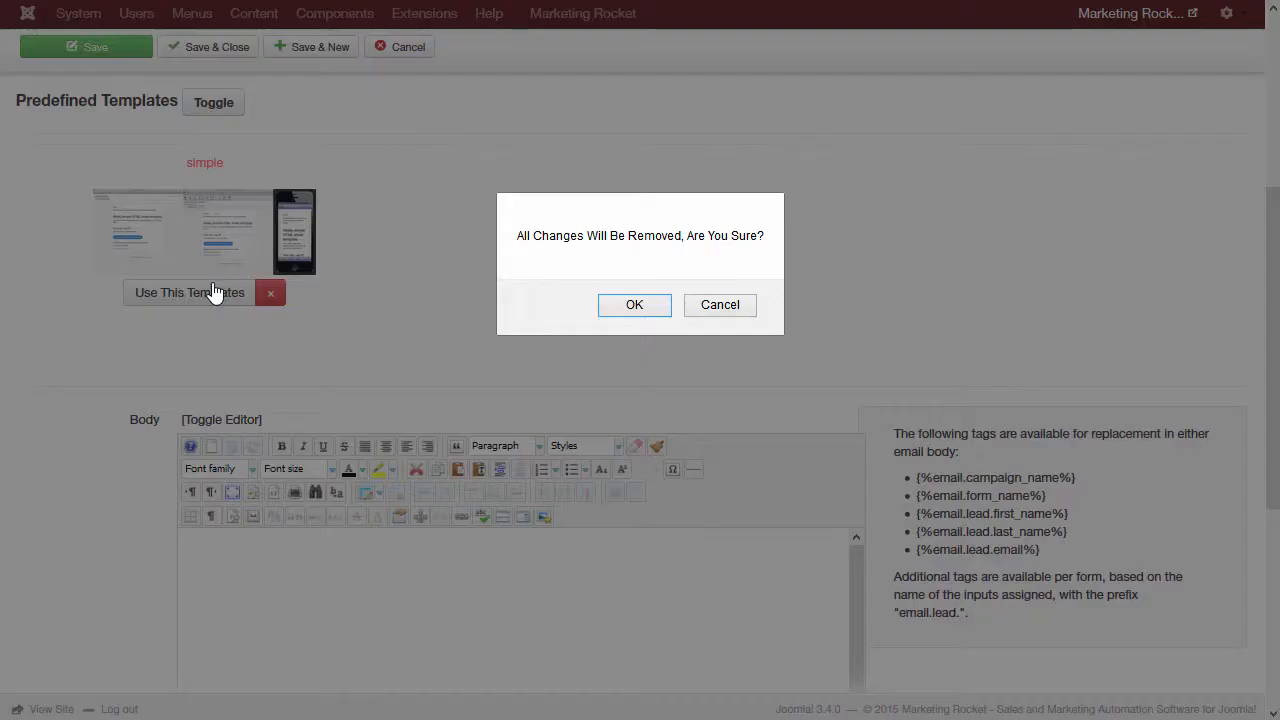
pyautogui.click(634, 308)
pyautogui.scroll(-2, 636, 310)
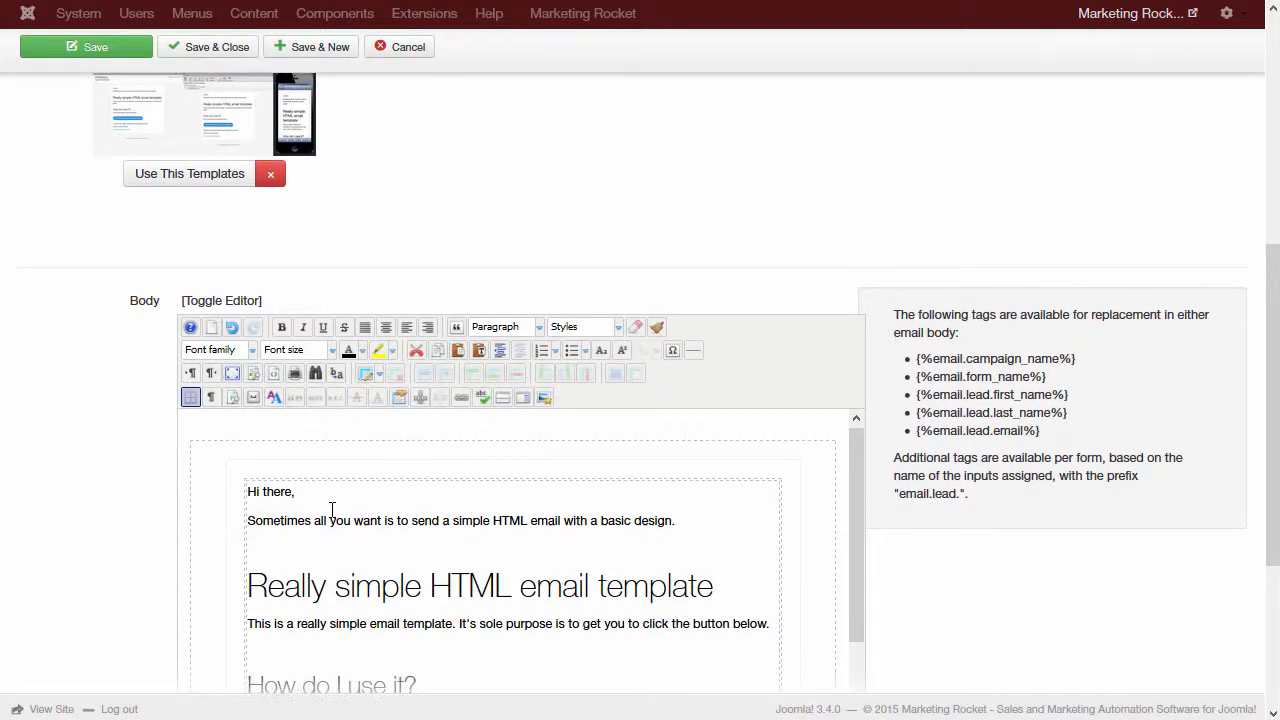
pyautogui.scroll(-2, 330, 500)
# Step: Replace 'there' in the greeting with {%email.form_name%} and rewrite the text about the attached ebook
pyautogui.moveTo(1048, 377); pyautogui.dragTo(917, 374)
pyautogui.hotkey('ctrl', 'c')
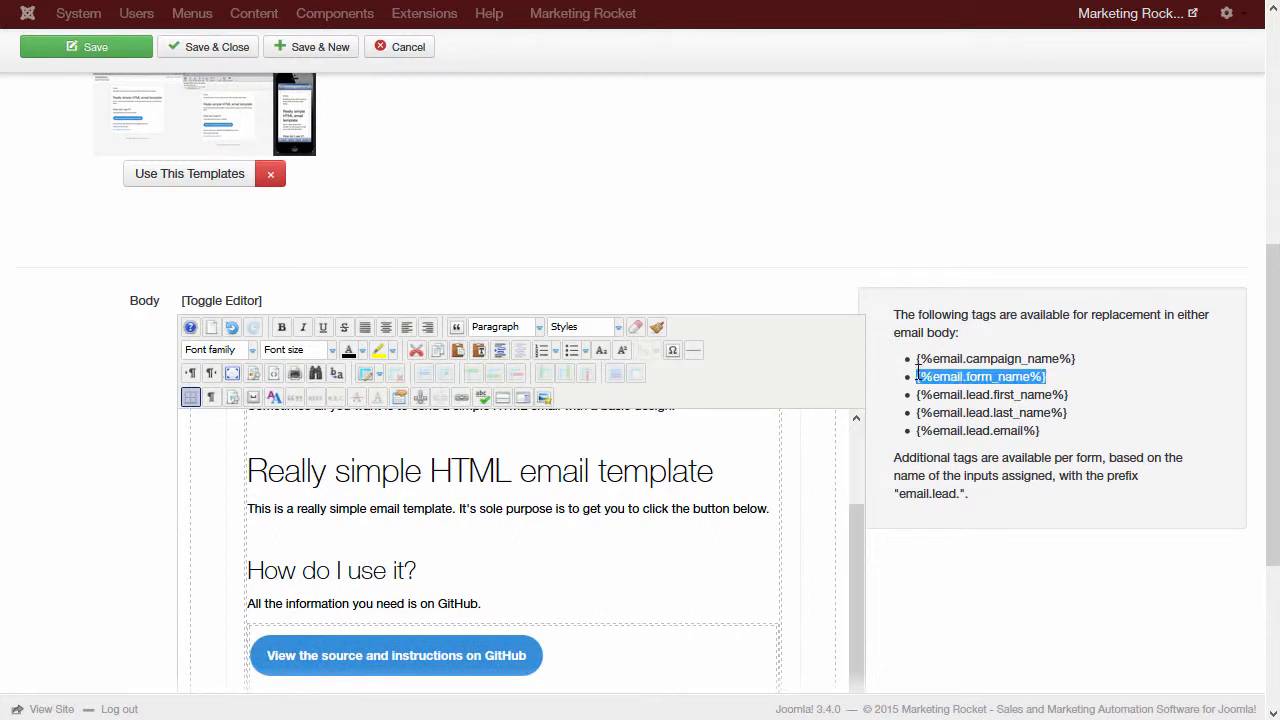
pyautogui.click(297, 469)
pyautogui.scroll(3, 331, 466)
pyautogui.moveTo(263, 496); pyautogui.dragTo(292, 496)
pyautogui.hotkey('ctrl', 'v')
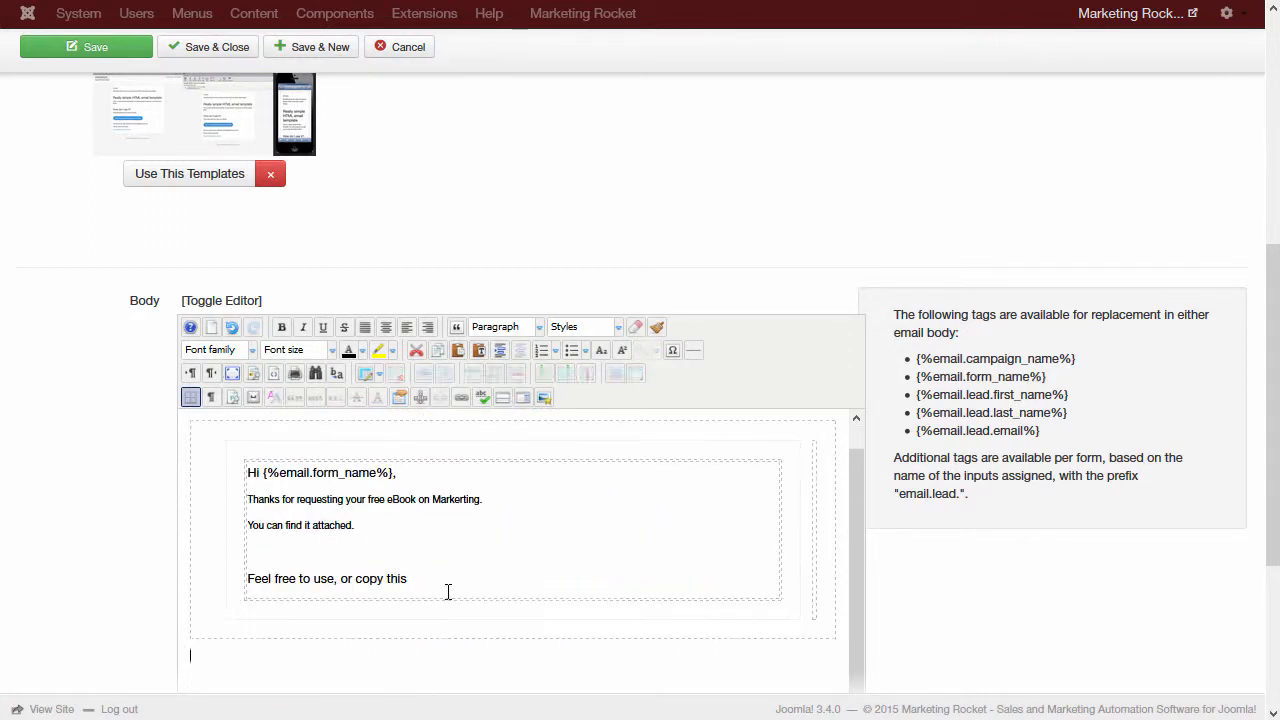
pyautogui.scroll(-2, 569, 449)
pyautogui.write('ebook but please leave our copyright details and the publication in tact.')
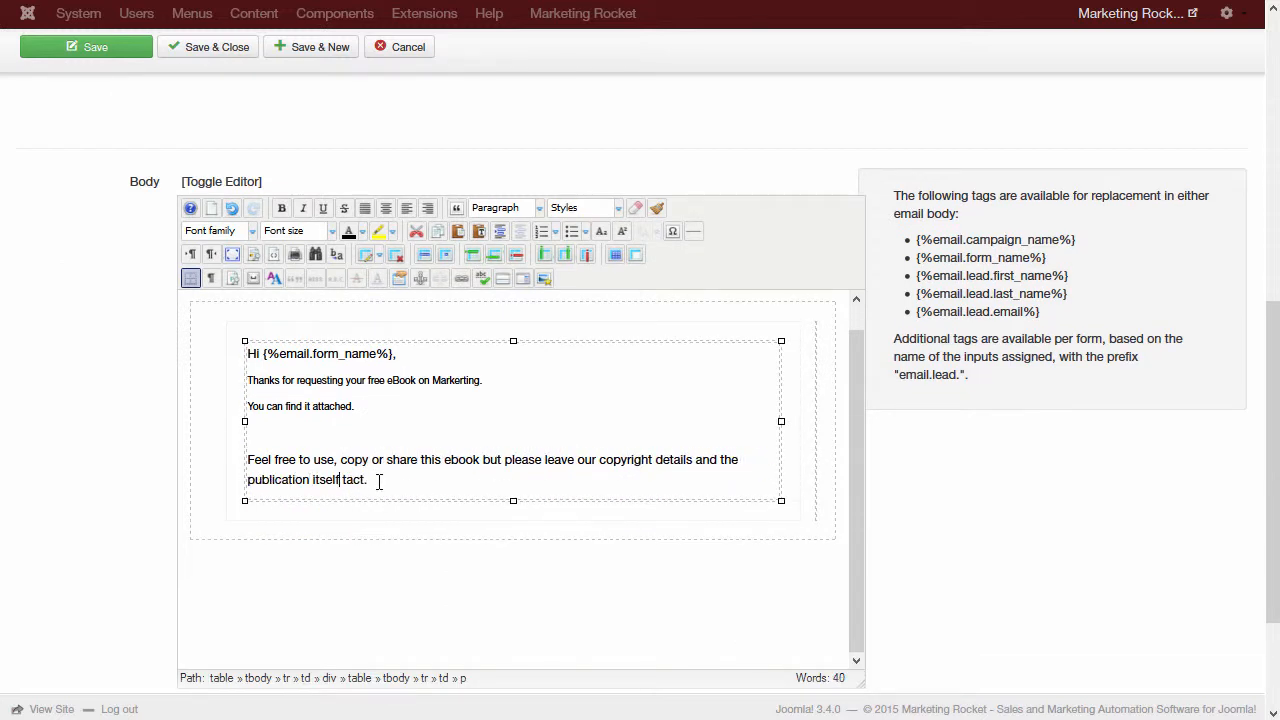
pyautogui.scroll(-2, 379, 481)
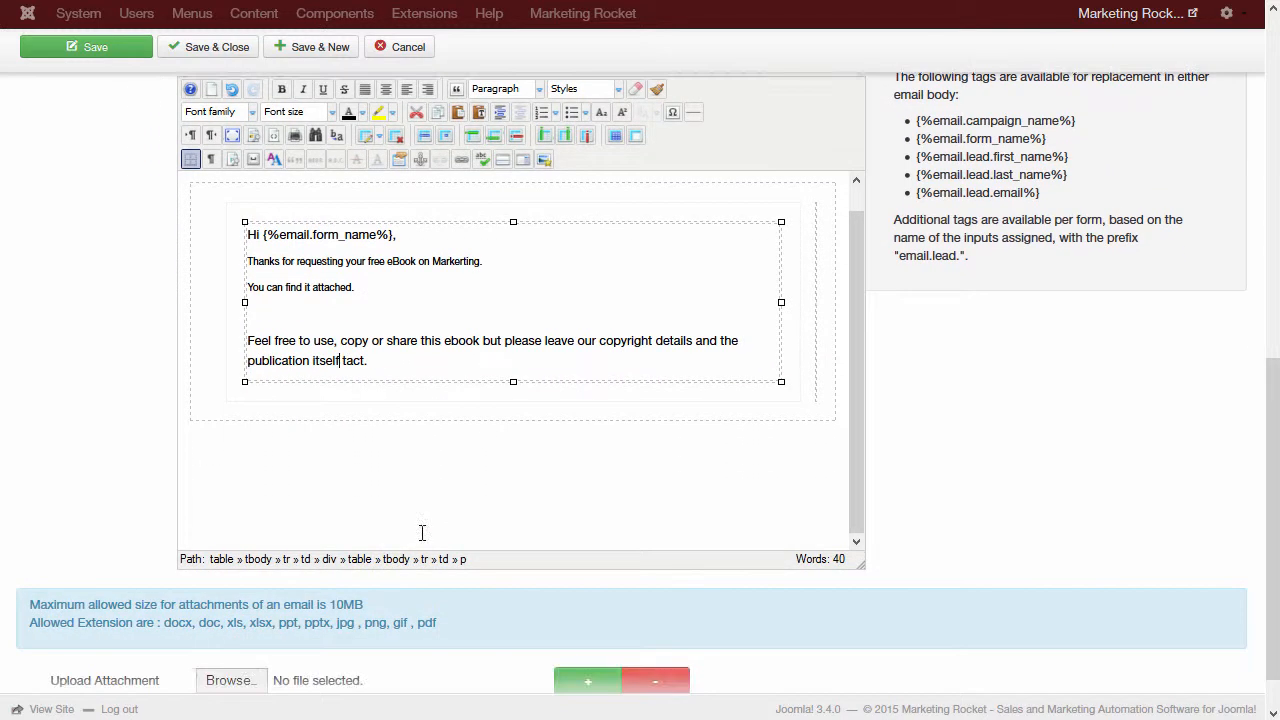
# Step: Attach CTA-improvements.png to the Ebook Requested Email
pyautogui.scroll(-1, 746, 577)
pyautogui.click(229, 624)
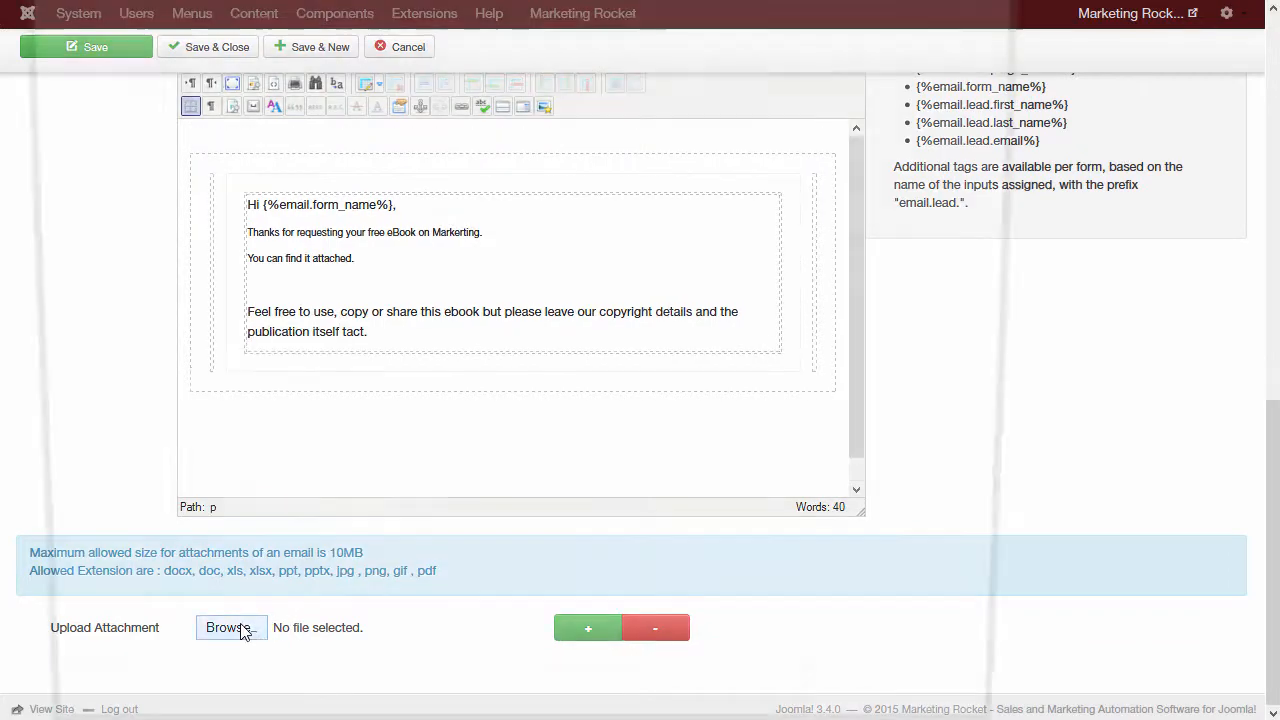
pyautogui.doubleClick(555, 660)
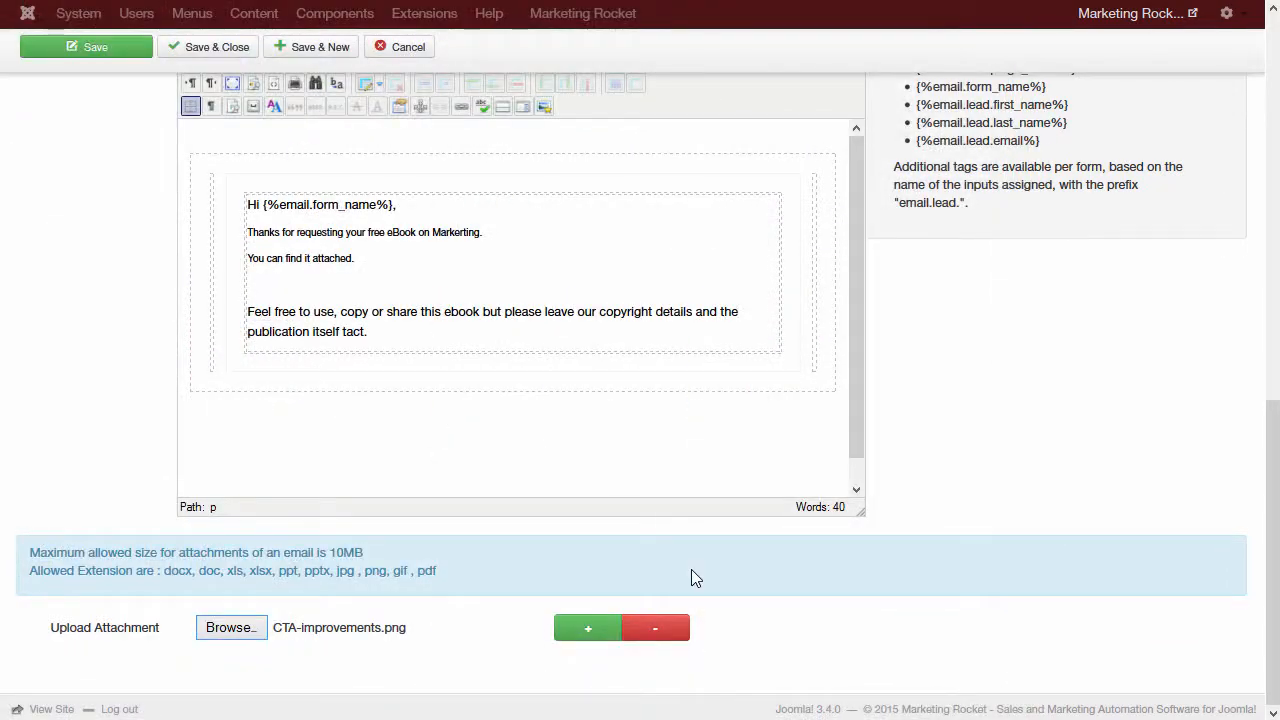
# Step: Save the Ebook Requested Email responder, then Save & Close back to the responder sequences list
pyautogui.scroll(9, 680, 567)
pyautogui.scroll(2, 423, 369)
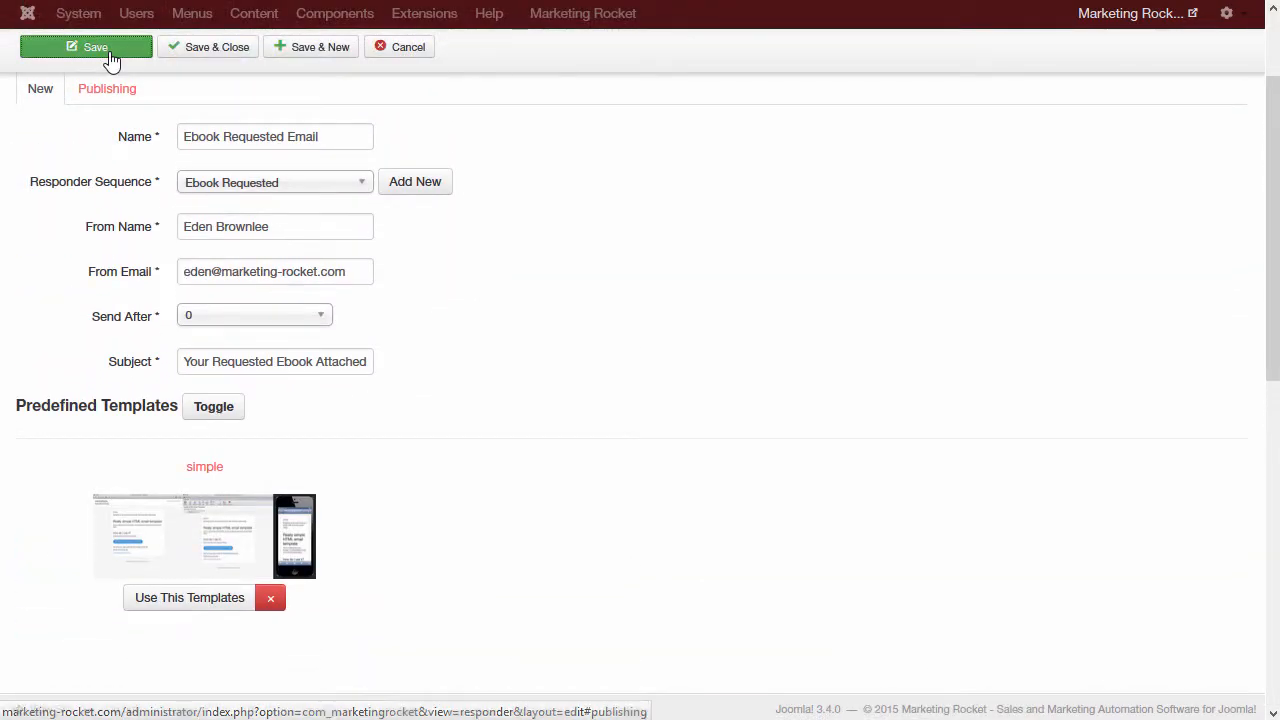
pyautogui.click(112, 52)
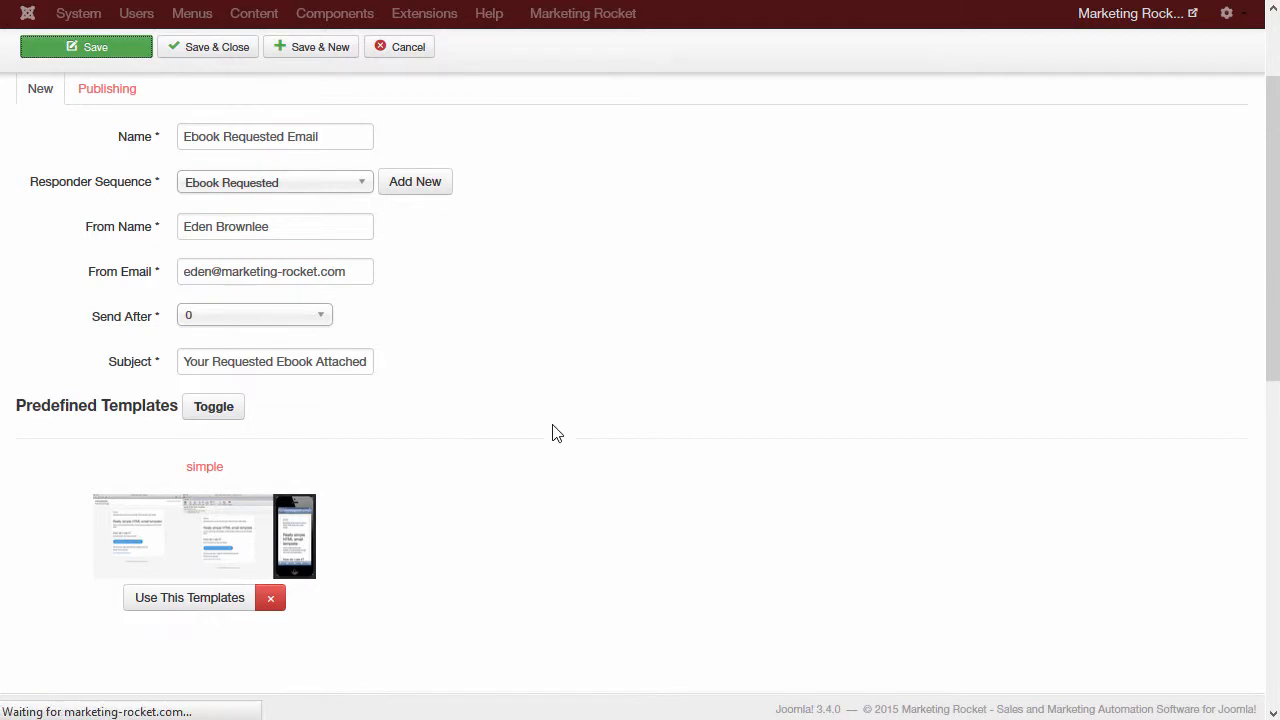
pyautogui.scroll(-7, 554, 431)
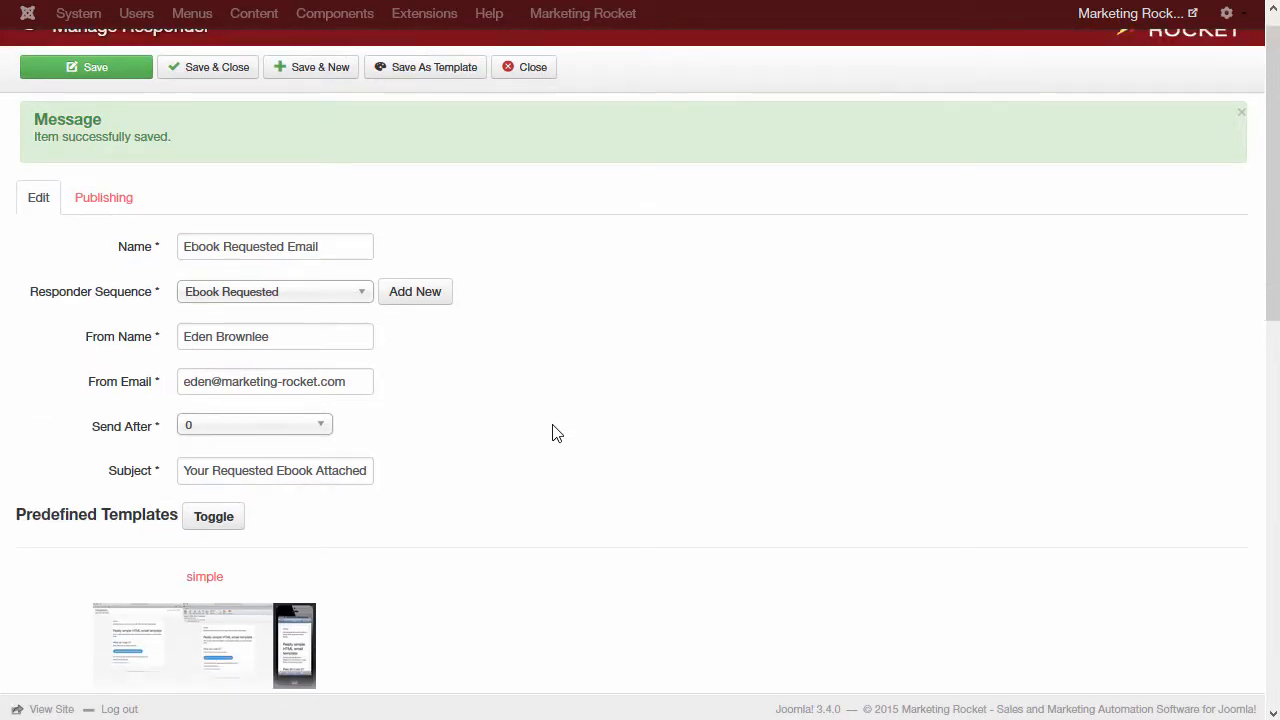
pyautogui.scroll(7, 554, 431)
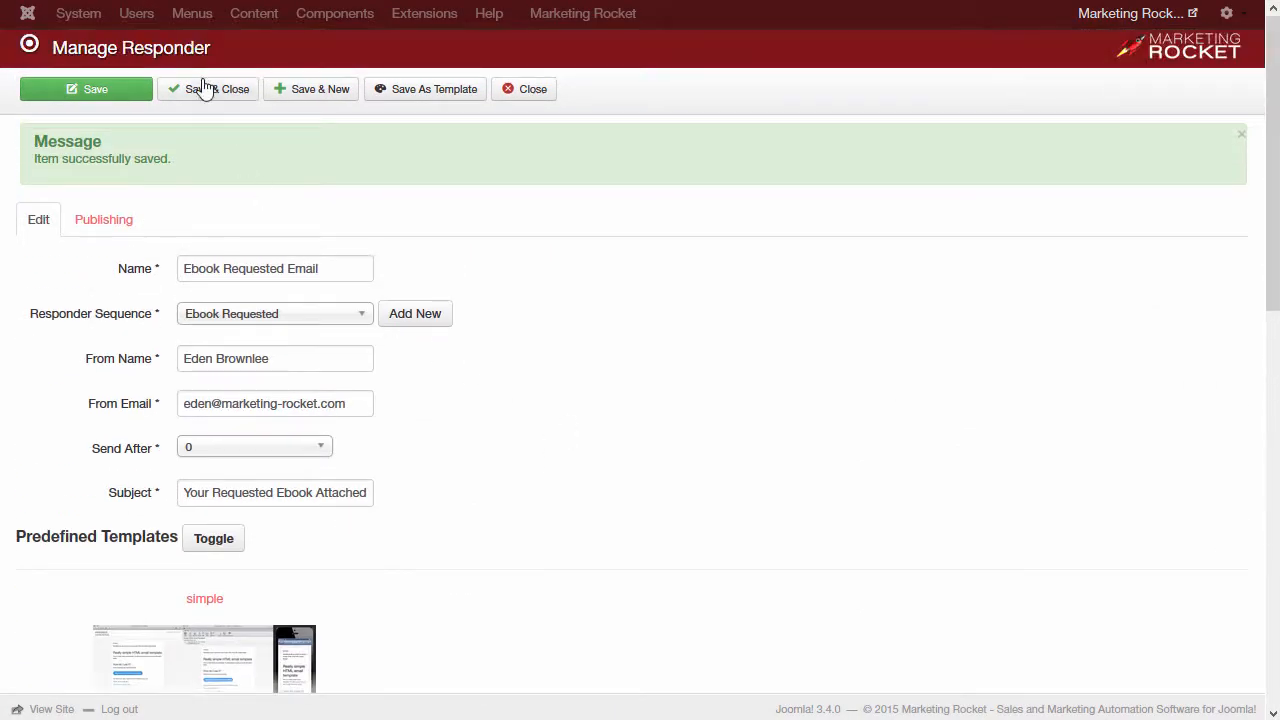
pyautogui.click(205, 88)
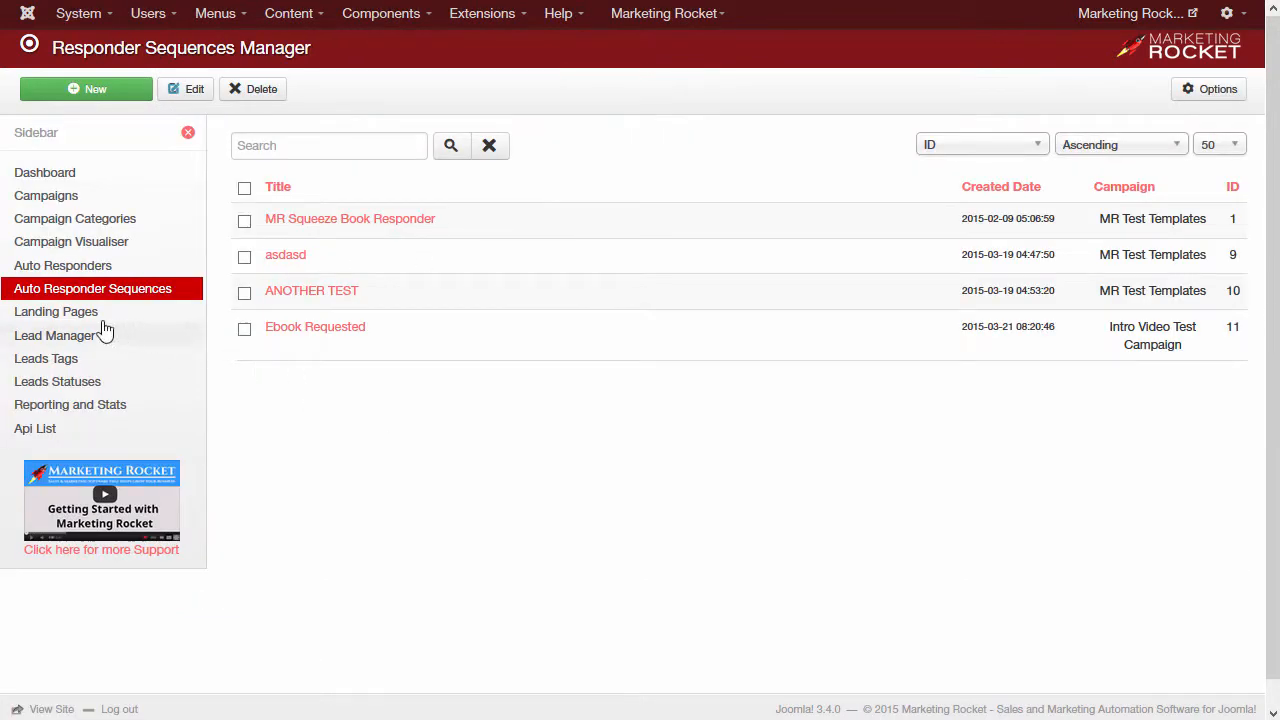
# Step: From Landing Pages, open the live '7 Steps to Getting More Sales & Leads' page via its Link icon
pyautogui.click(60, 316)
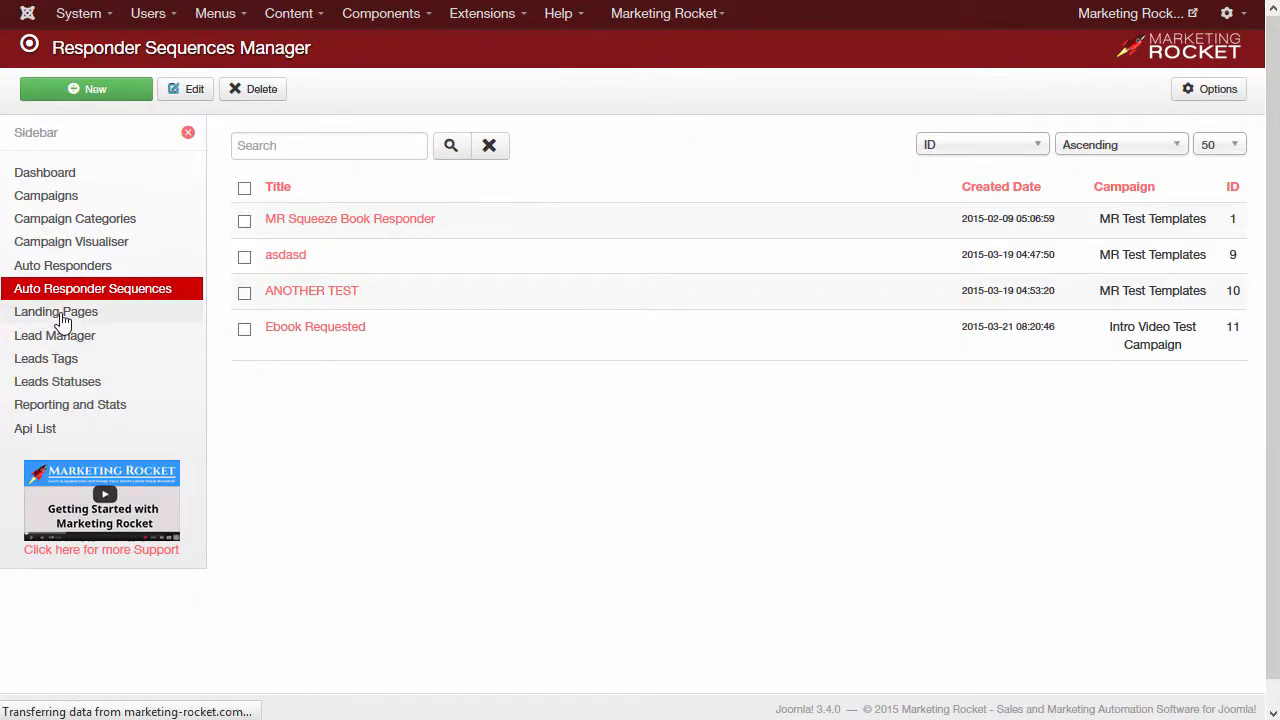
pyautogui.scroll(-1, 290, 265)
pyautogui.scroll(-3, 293, 263)
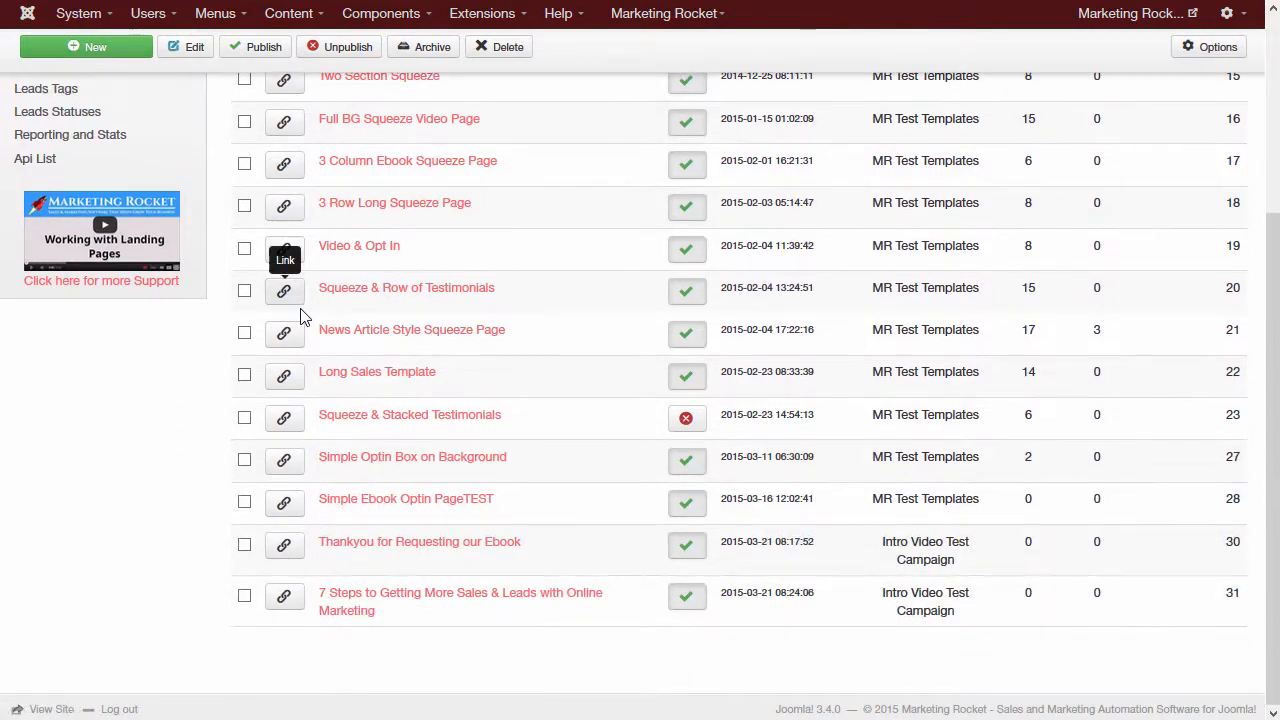
pyautogui.click(283, 597)
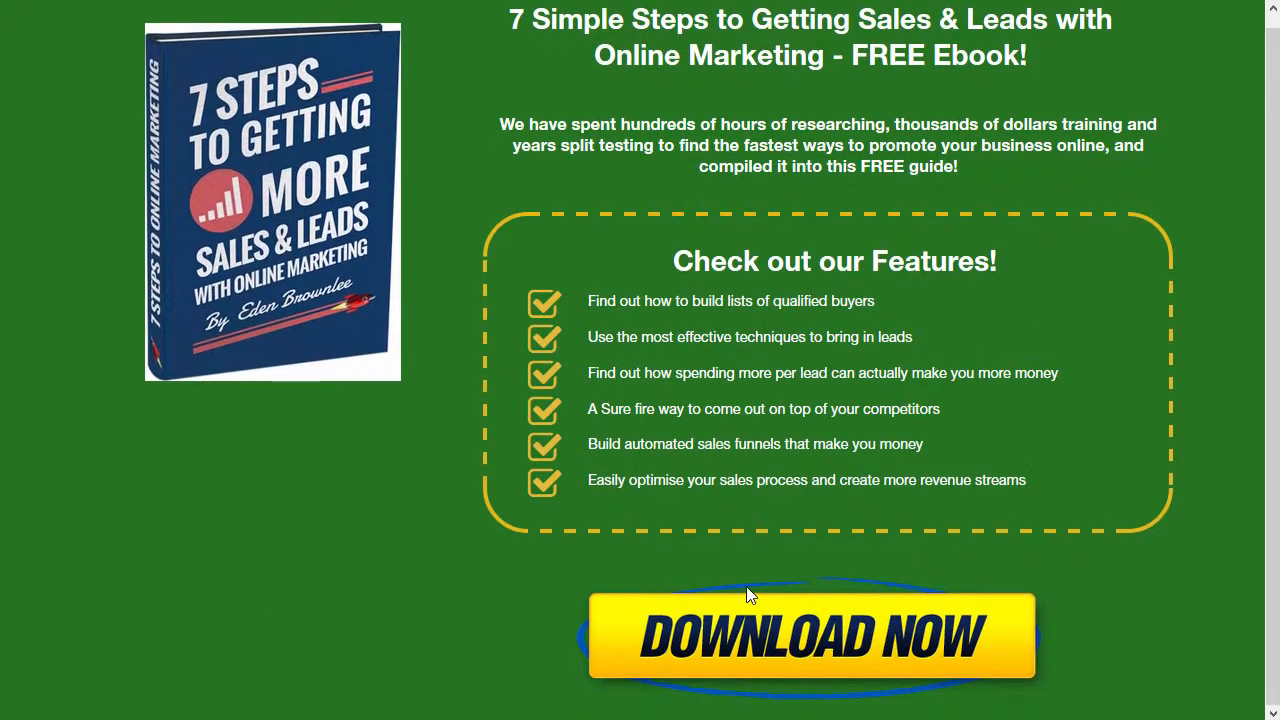
# Step: In the Download Now popup, enter a test first name and suggested e-mail, then submit 'Send me my FREE Ebook!'
pyautogui.click(815, 637)
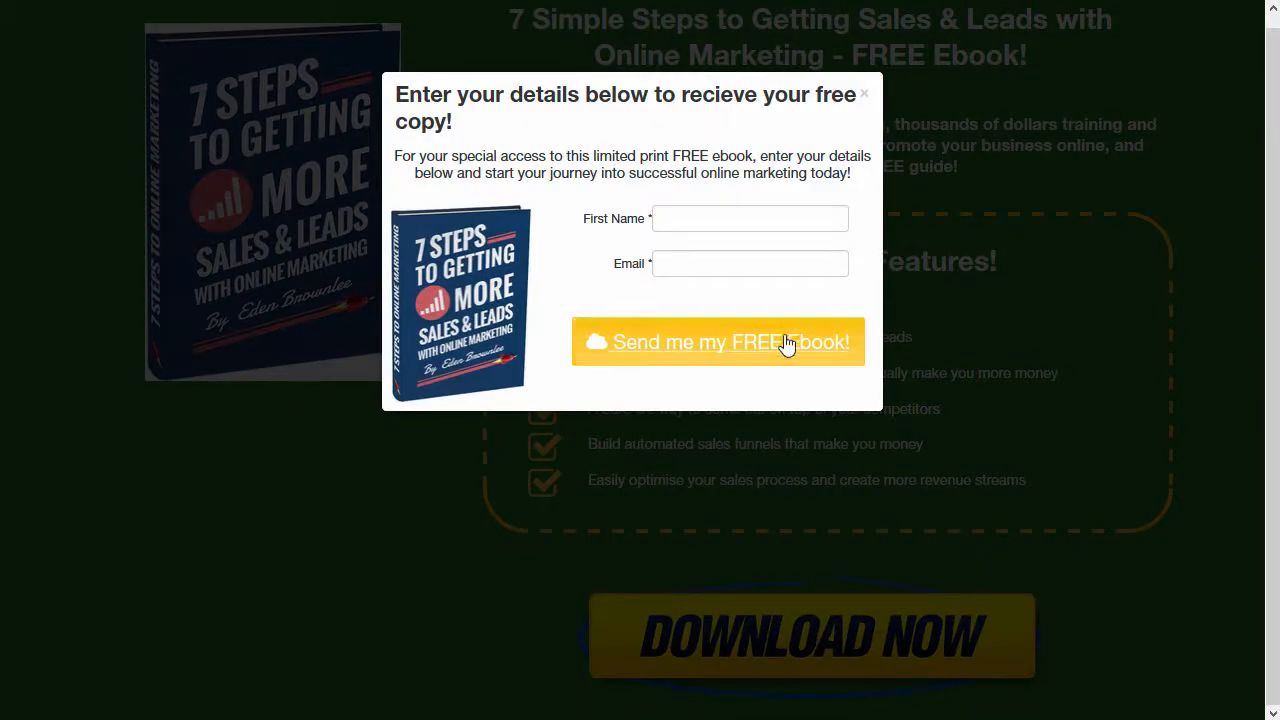
pyautogui.click(706, 219)
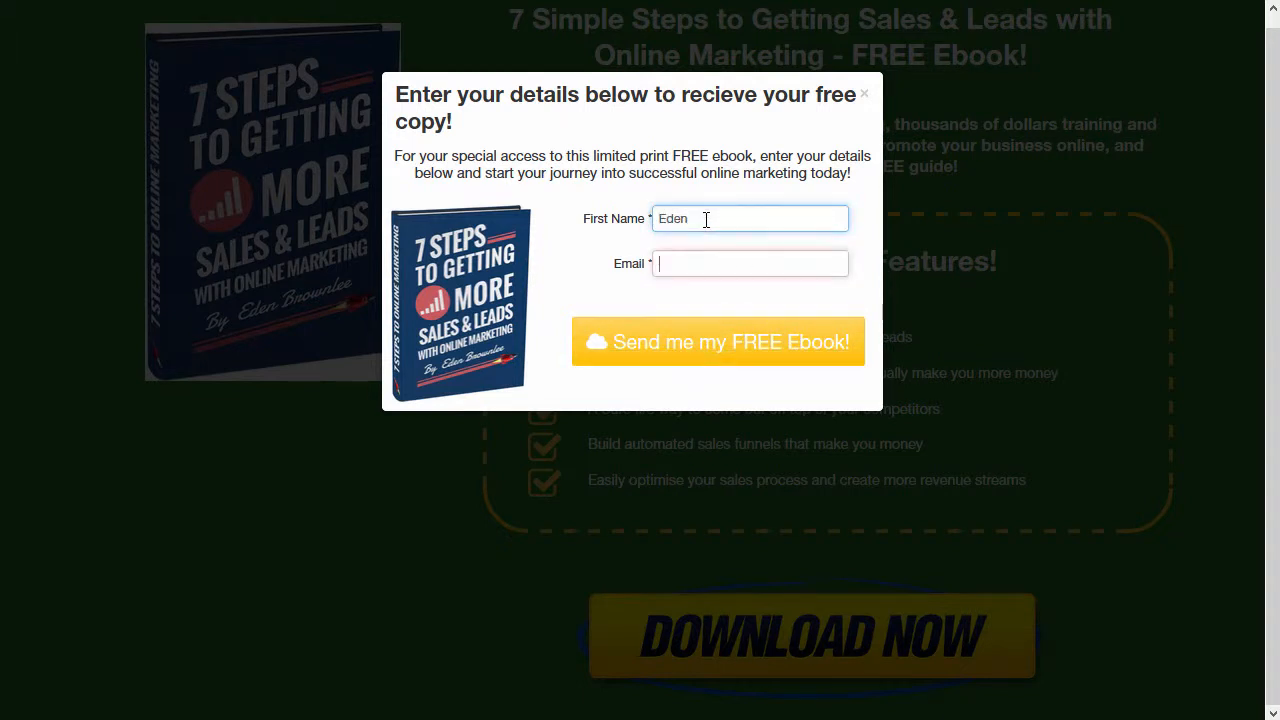
pyautogui.press('Tab')
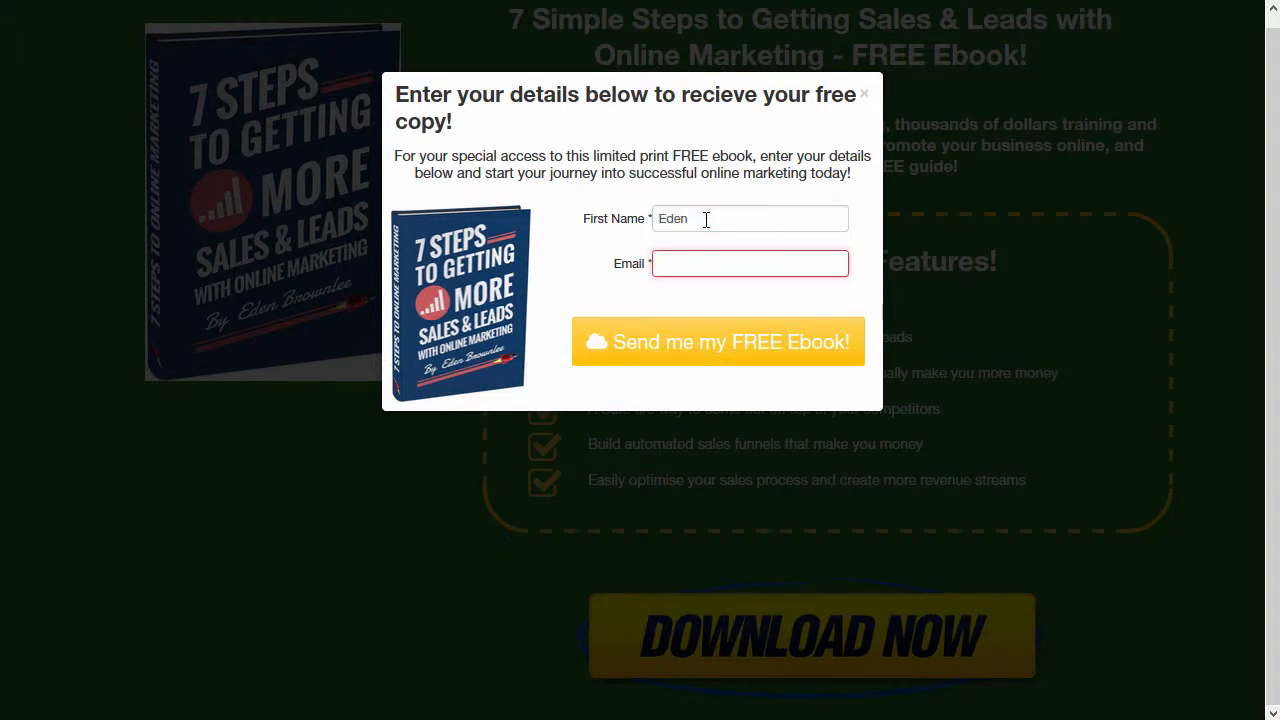
pyautogui.press('Down')
pyautogui.press('Return')
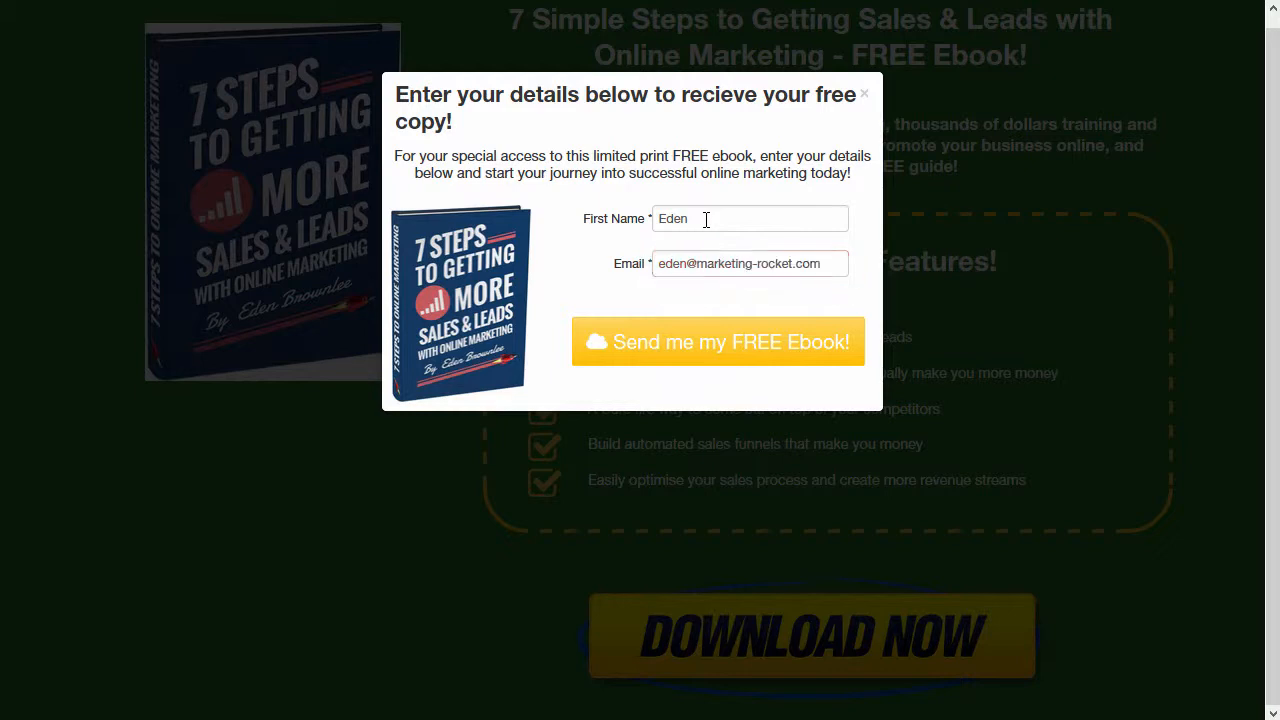
pyautogui.click(697, 354)
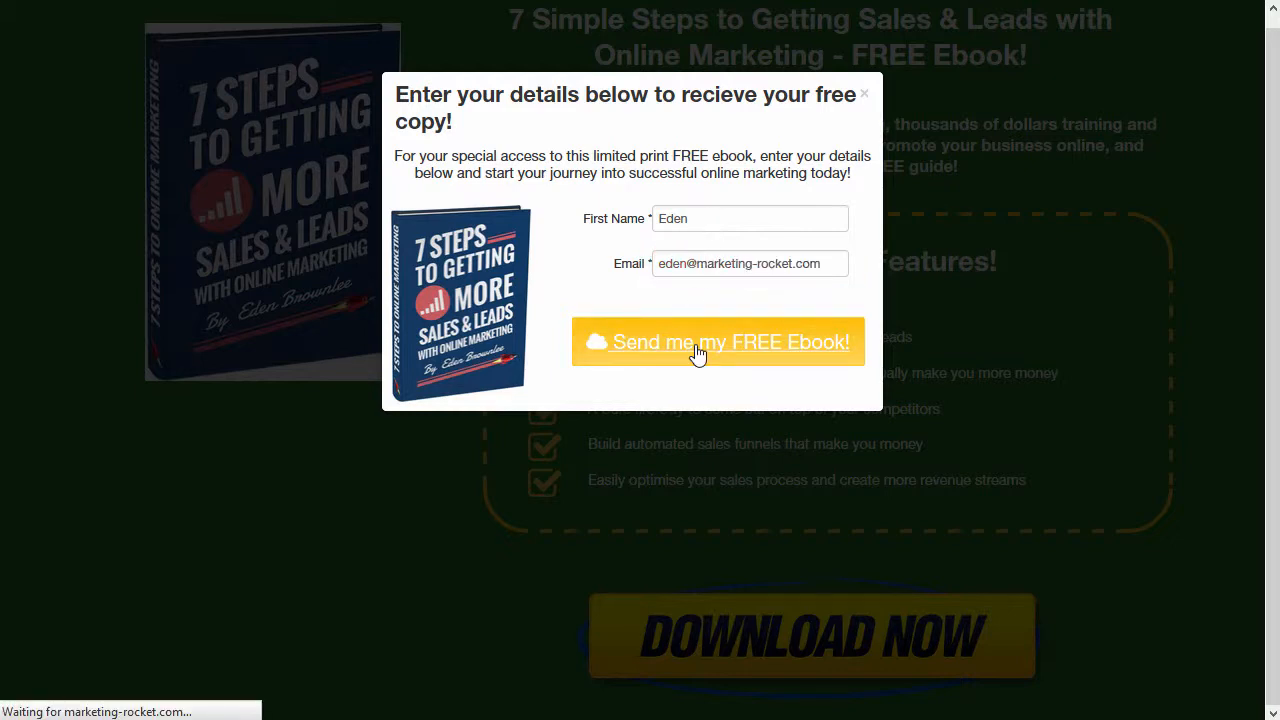